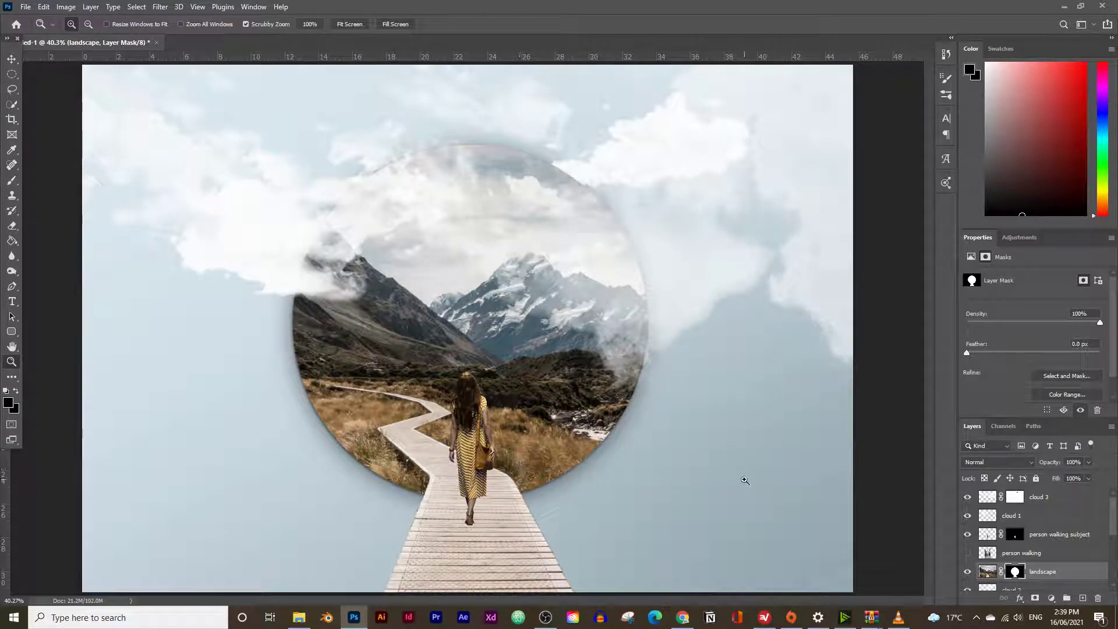
# Step: Temporarily disable the landscape layer's mask to view the full photo, and re-enable it
pyautogui.keyDown('shift'); pyautogui.click(1016, 572); pyautogui.keyUp('shift')
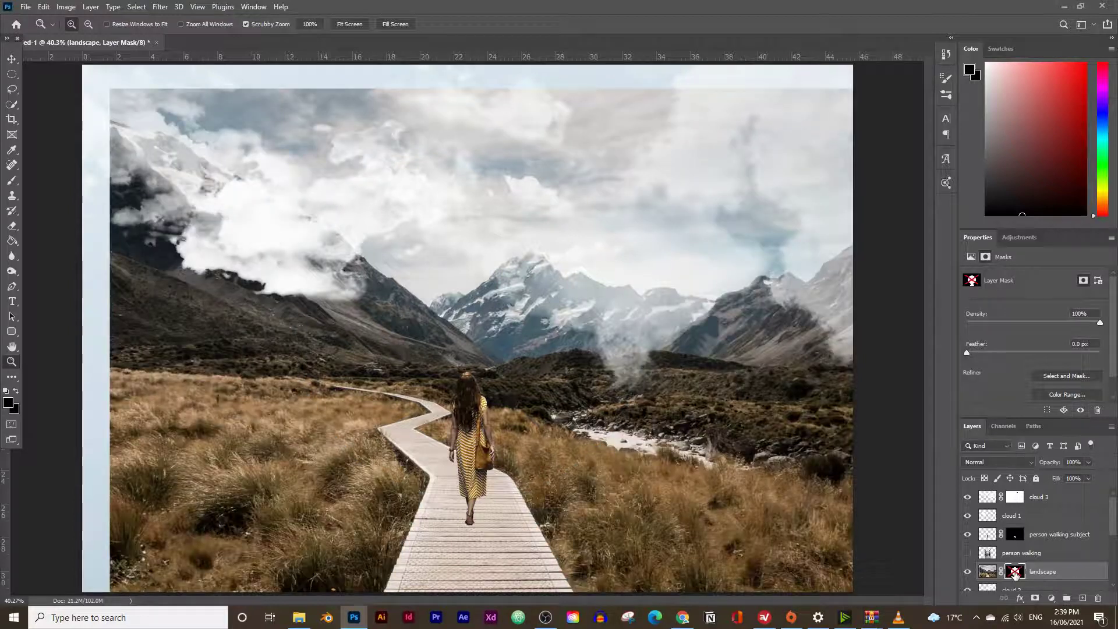
pyautogui.keyDown('shift'); pyautogui.click(1016, 573); pyautogui.keyUp('shift')
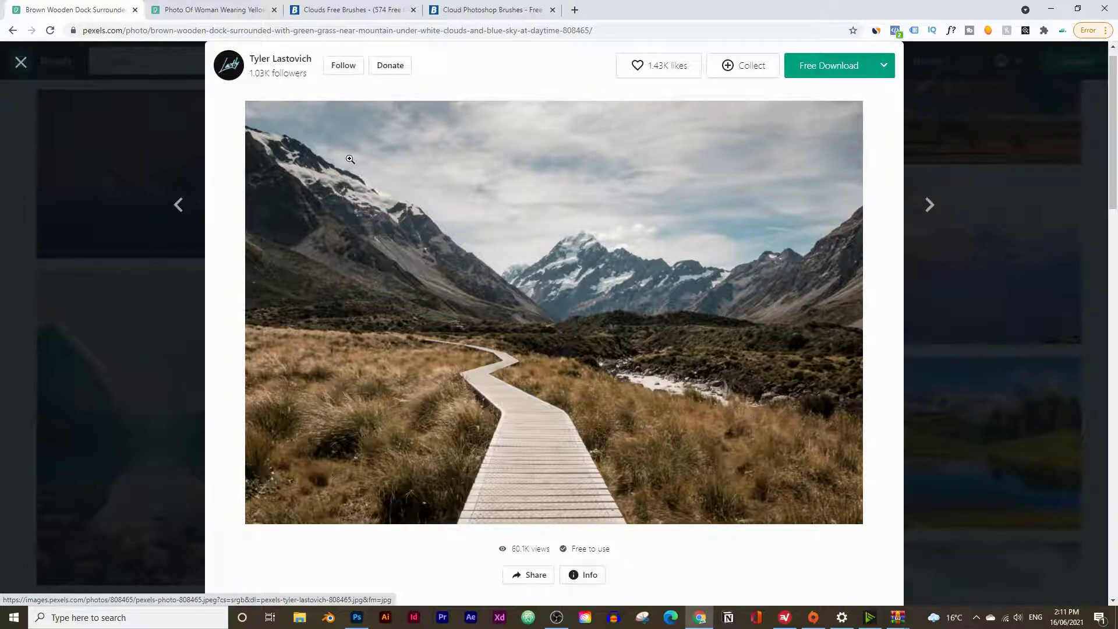
# Step: Copy the boardwalk landscape photo from the Pexels page and paste it into a new 3288 x 2250 px, 72 ppi Photoshop document
pyautogui.rightClick(449, 287)
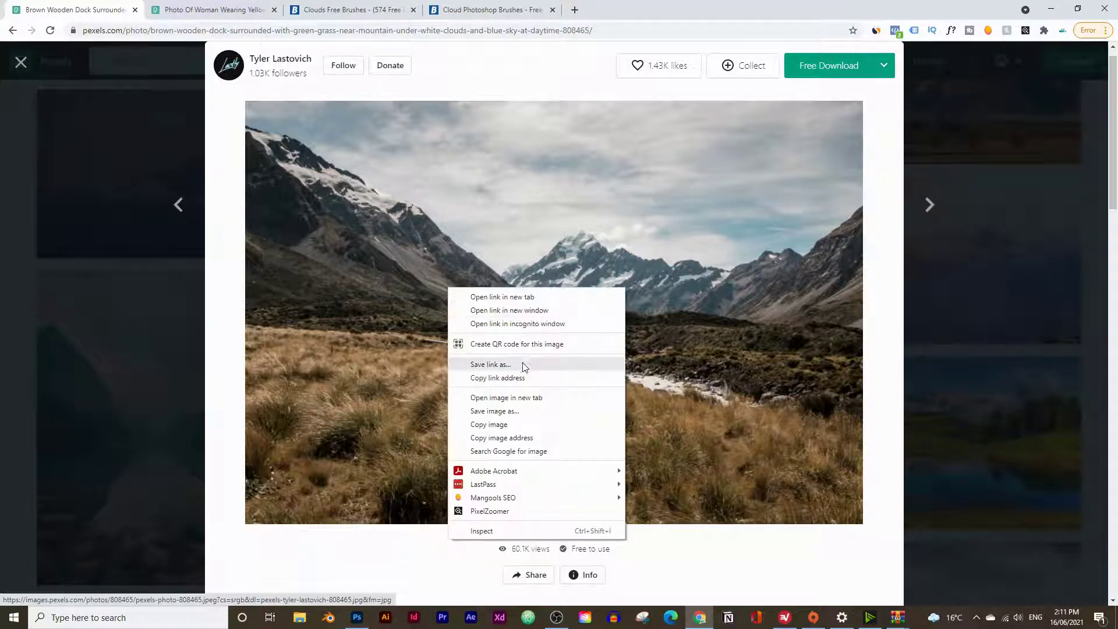
pyautogui.click(509, 425)
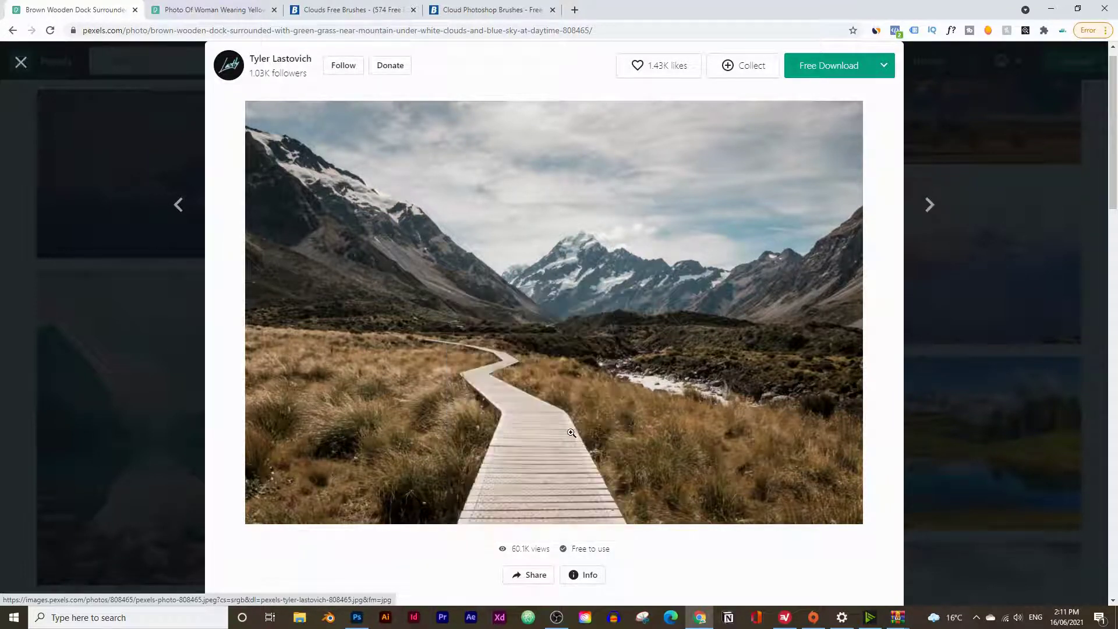
pyautogui.click(357, 618)
pyautogui.click(43, 240)
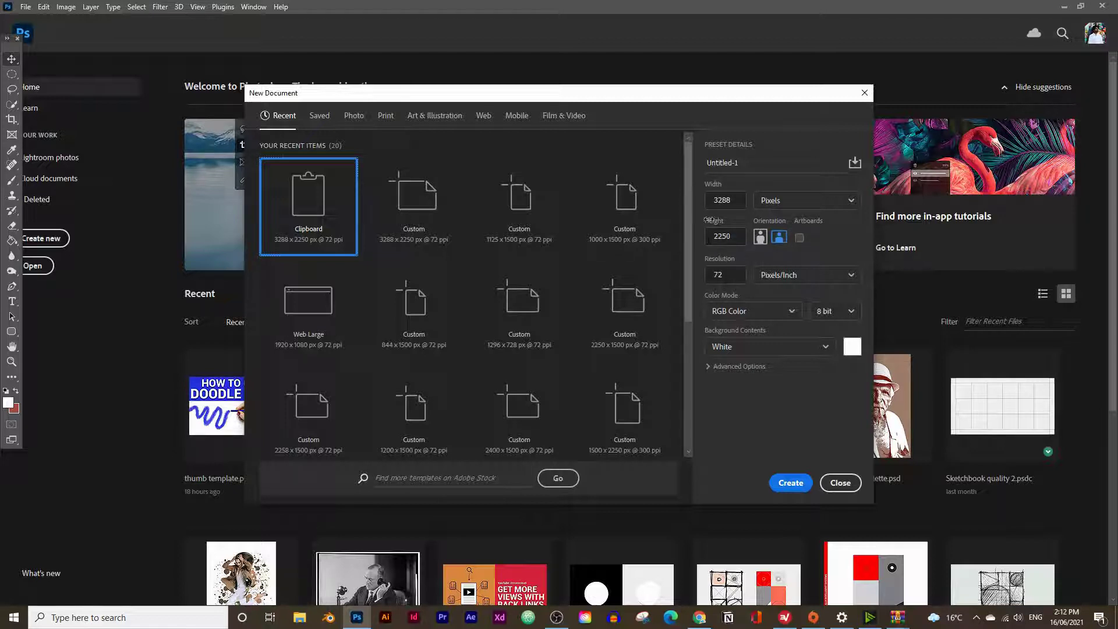
pyautogui.click(788, 484)
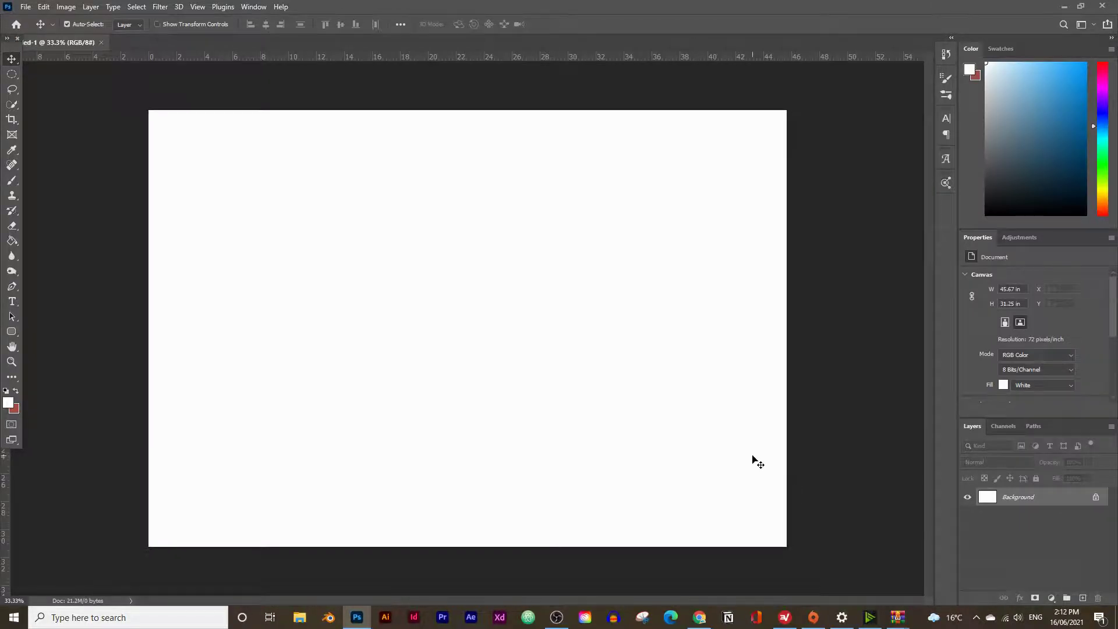
pyautogui.hotkey('ctrl', 'v')
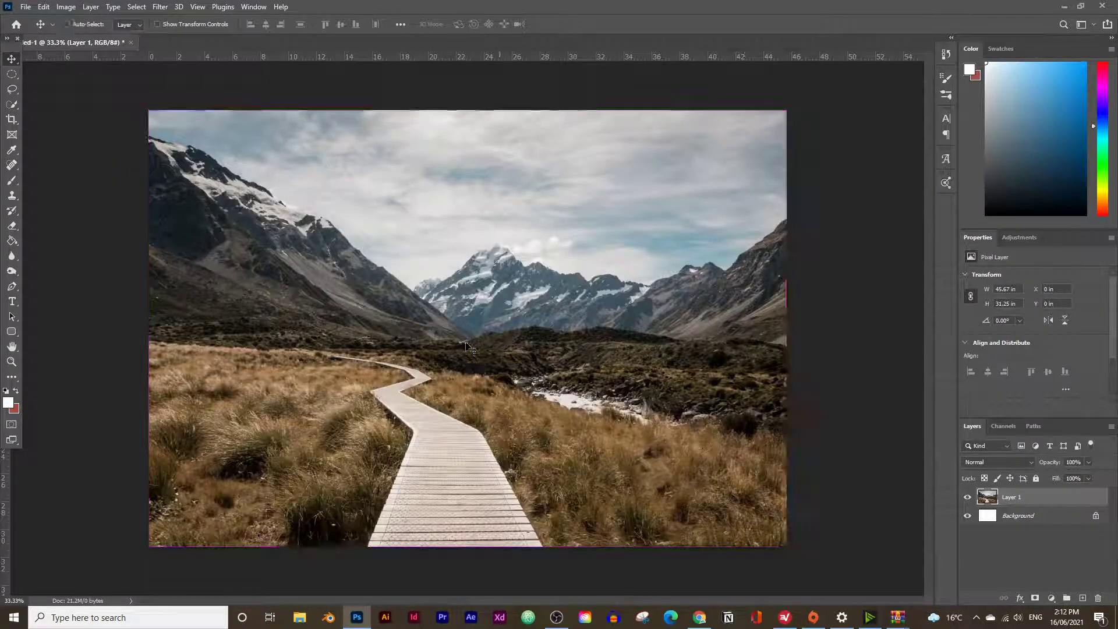
pyautogui.click(45, 7)
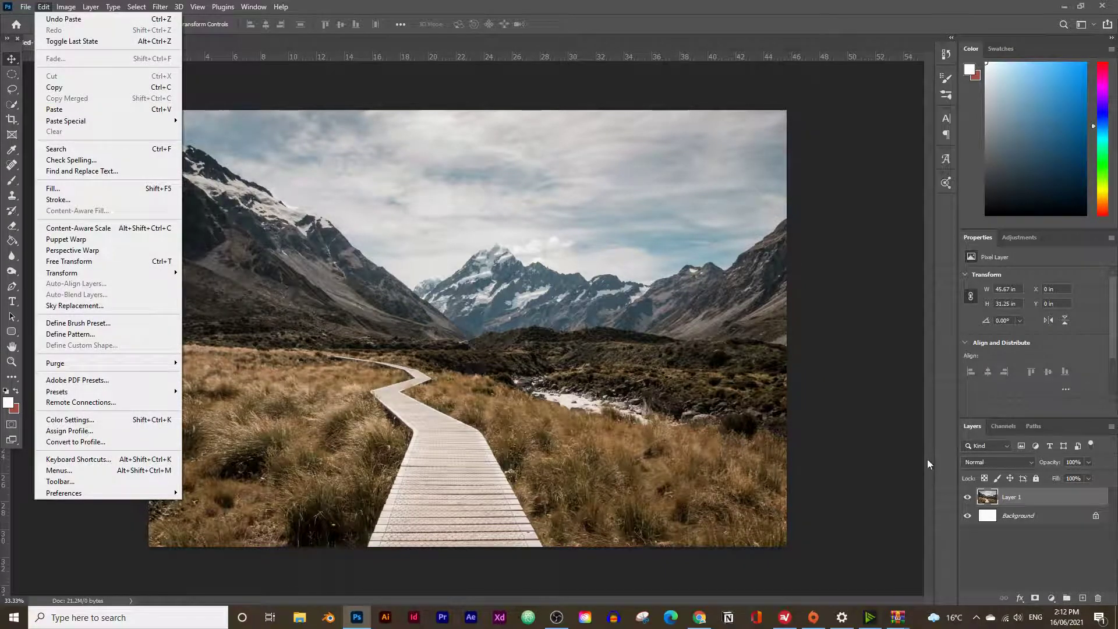
pyautogui.click(999, 553)
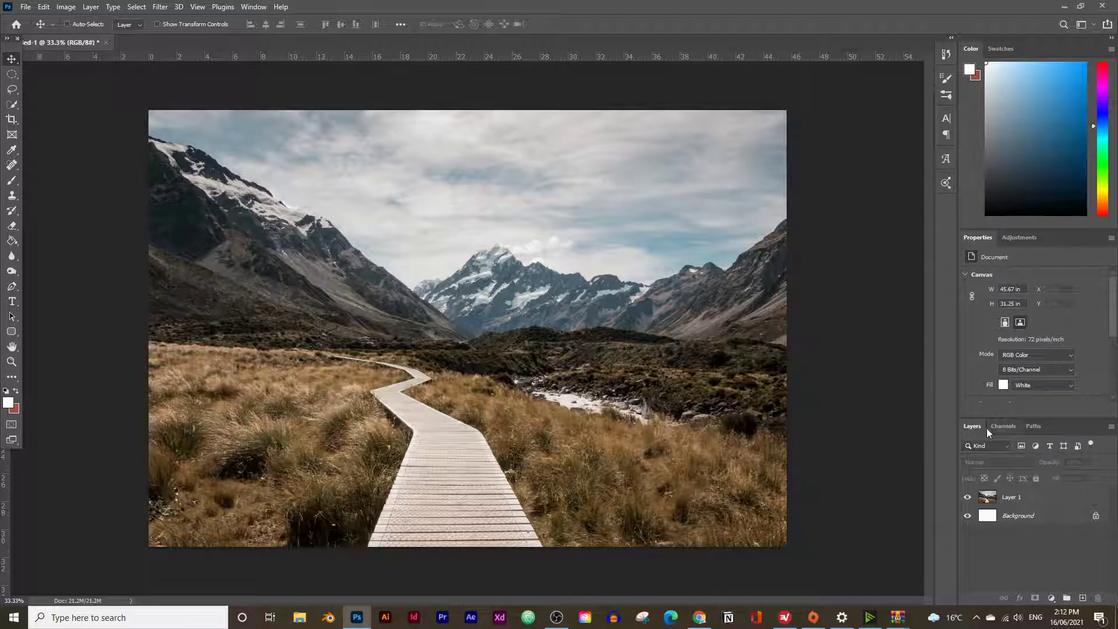
pyautogui.click(254, 7)
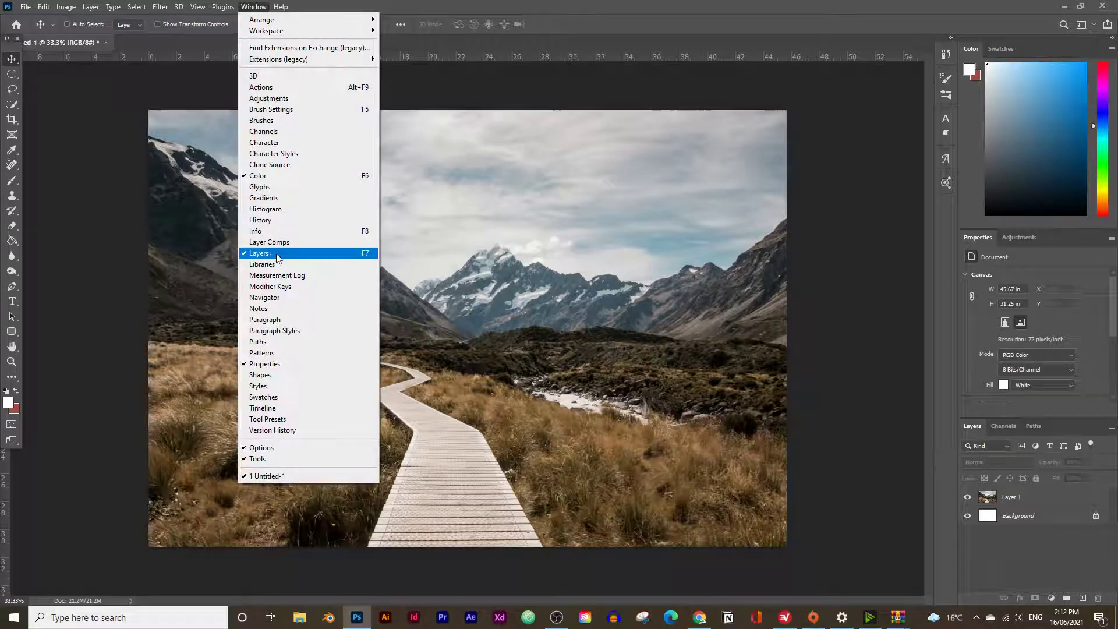
pyautogui.click(1029, 518)
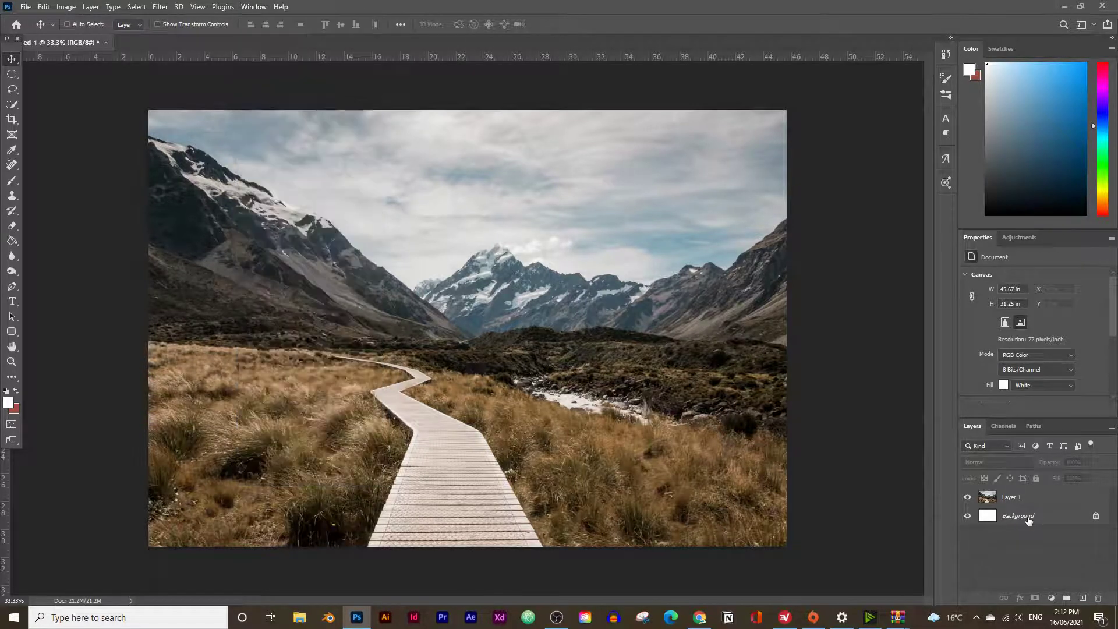
pyautogui.click(1029, 517)
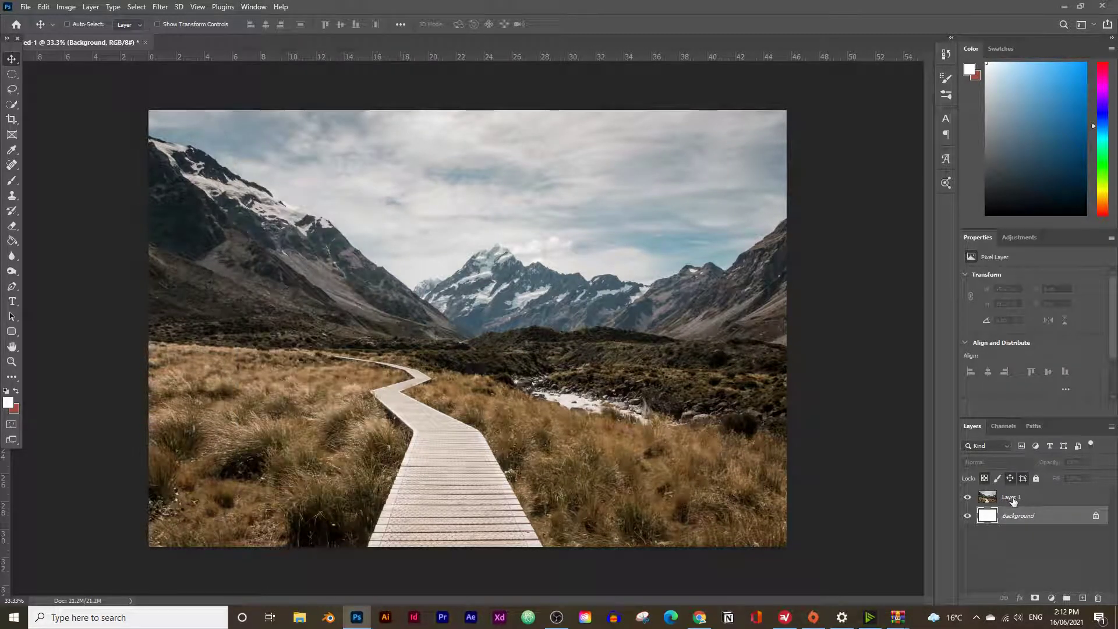
# Step: Rename the pasted photo's layer to "landscape"
pyautogui.doubleClick(1013, 498)
pyautogui.write('lan')
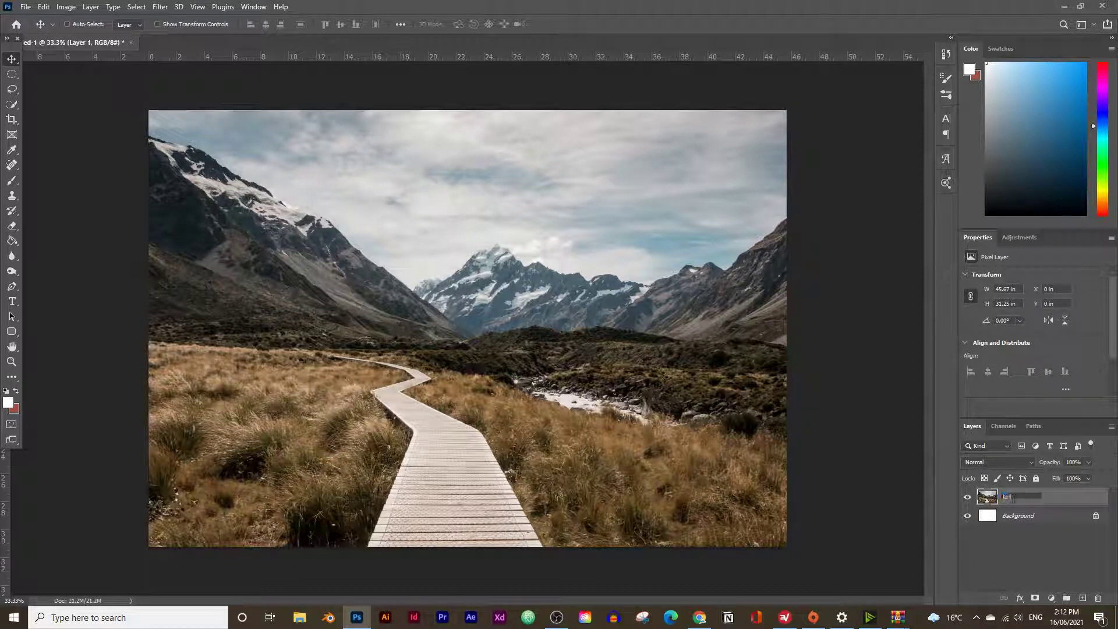
pyautogui.write('dscape')
pyautogui.press('Return')
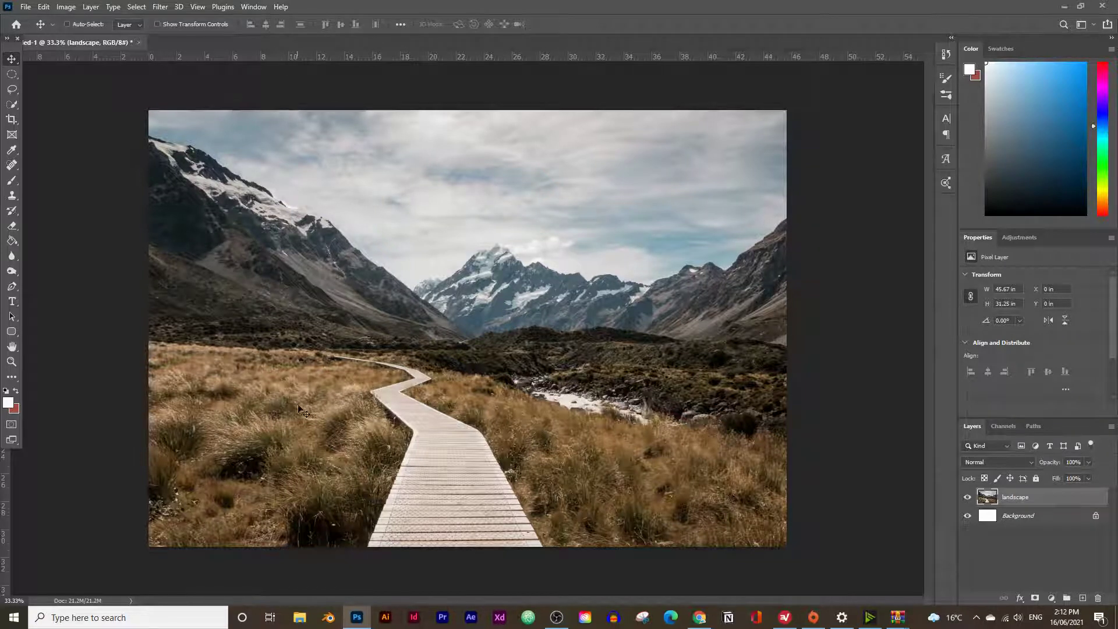
# Step: Make a circular selection about 21 in wide with the Elliptical Marquee, framing the snowy peak and ending across the boardwalk
pyautogui.click(12, 76)
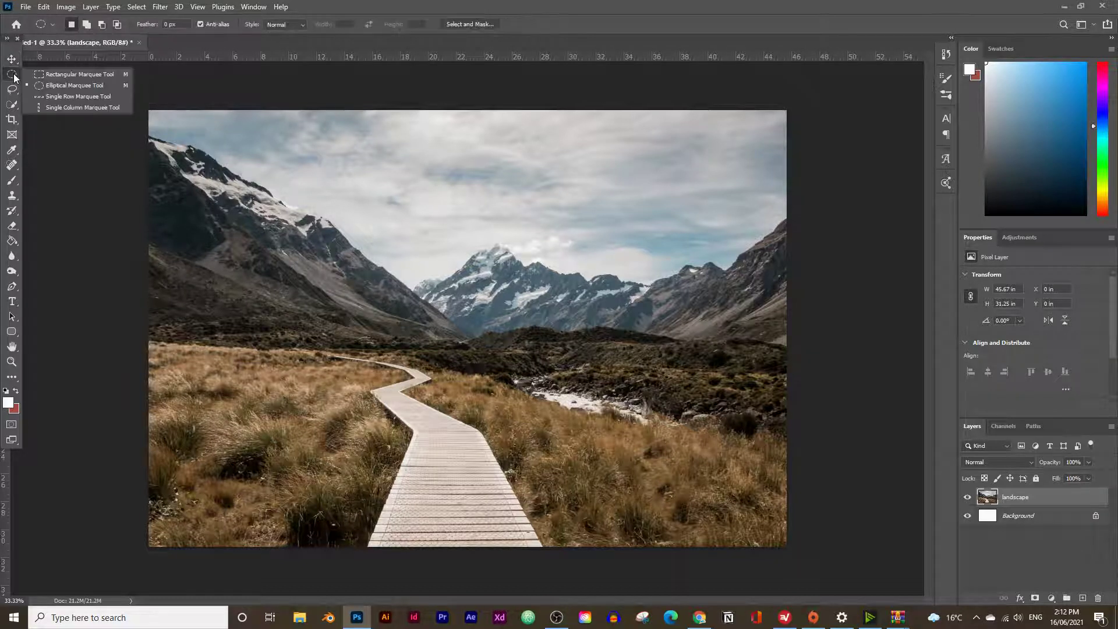
pyautogui.click(54, 87)
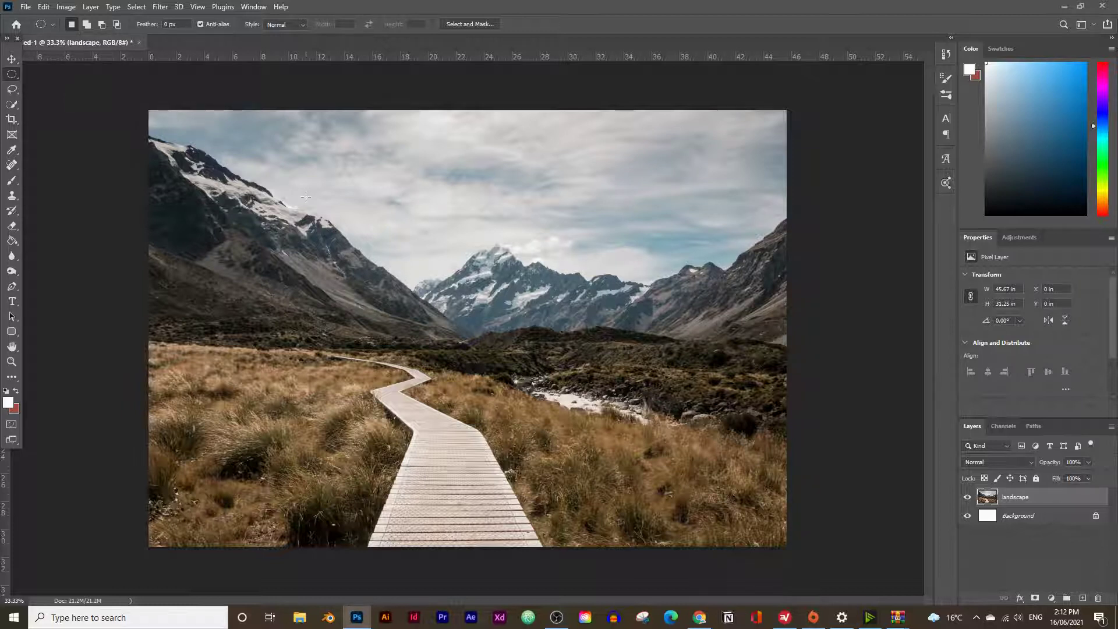
pyautogui.moveTo(305, 204); pyautogui.dragTo(630, 494)
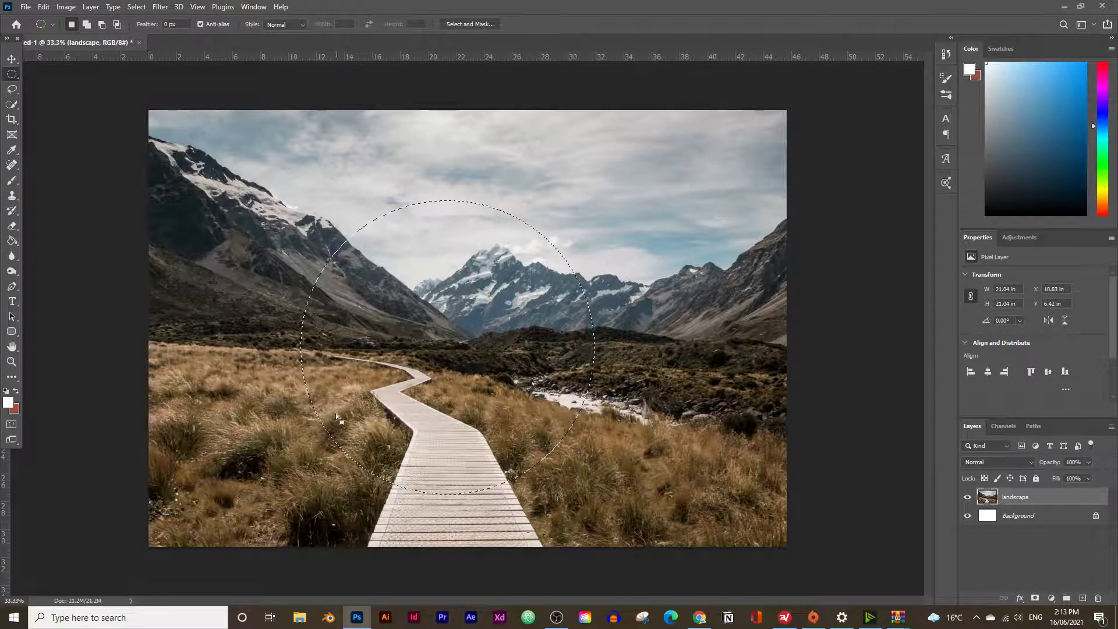
pyautogui.moveTo(479, 388); pyautogui.dragTo(475, 340)
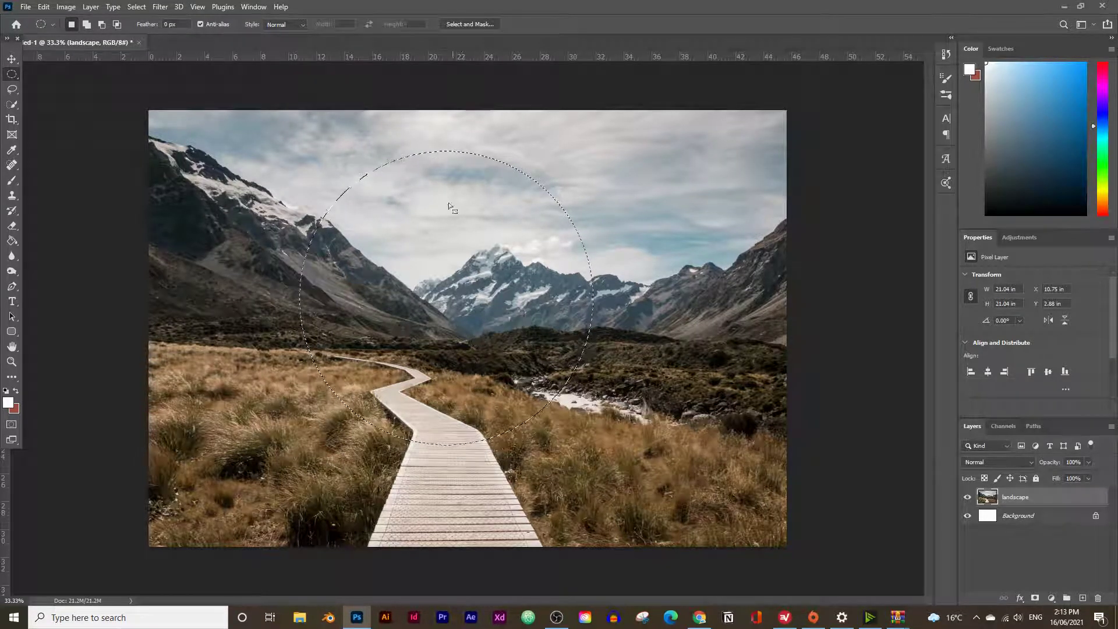
pyautogui.moveTo(456, 230); pyautogui.dragTo(457, 226)
pyautogui.moveTo(460, 360); pyautogui.dragTo(463, 362)
pyautogui.moveTo(464, 410); pyautogui.dragTo(464, 424)
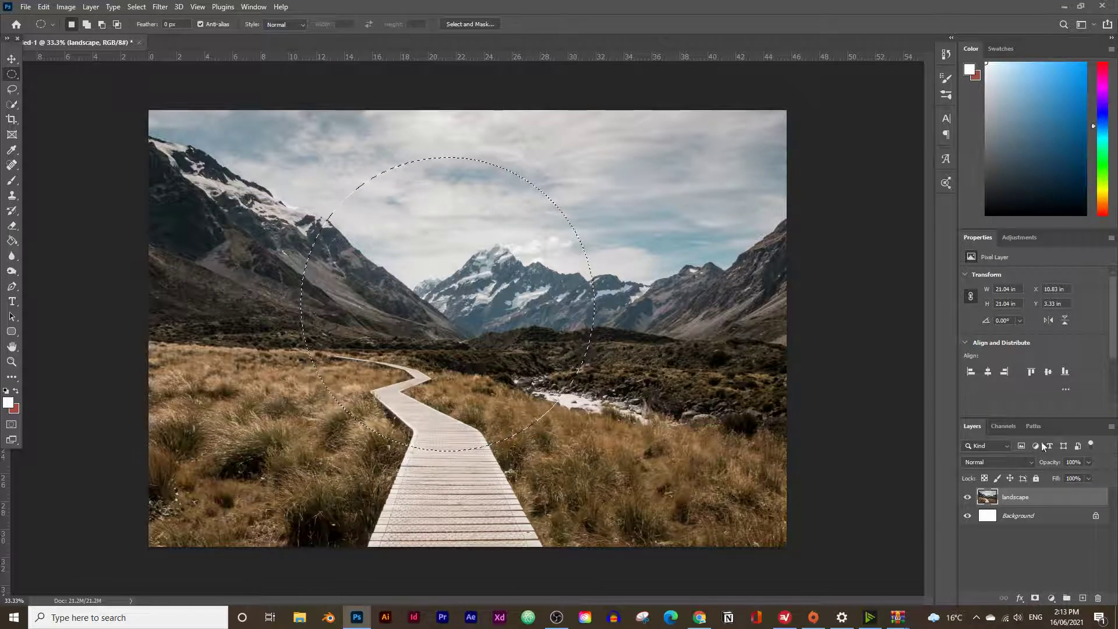
# Step: Mask the landscape layer to the circular selection and move the masked circle to the middle of the canvas
pyautogui.click(1036, 600)
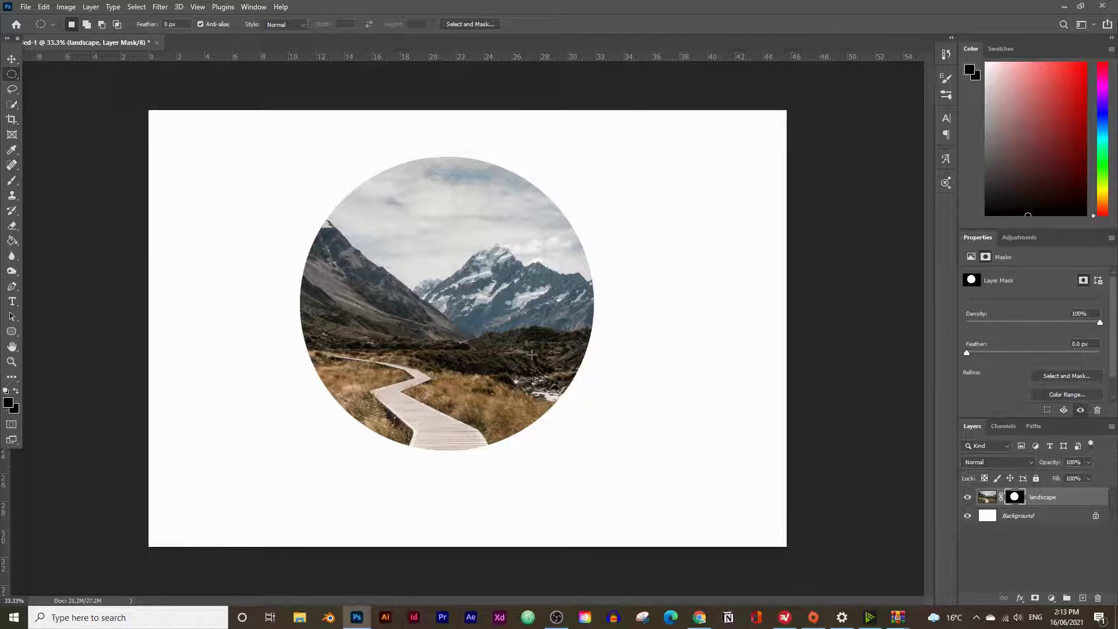
pyautogui.click(12, 58)
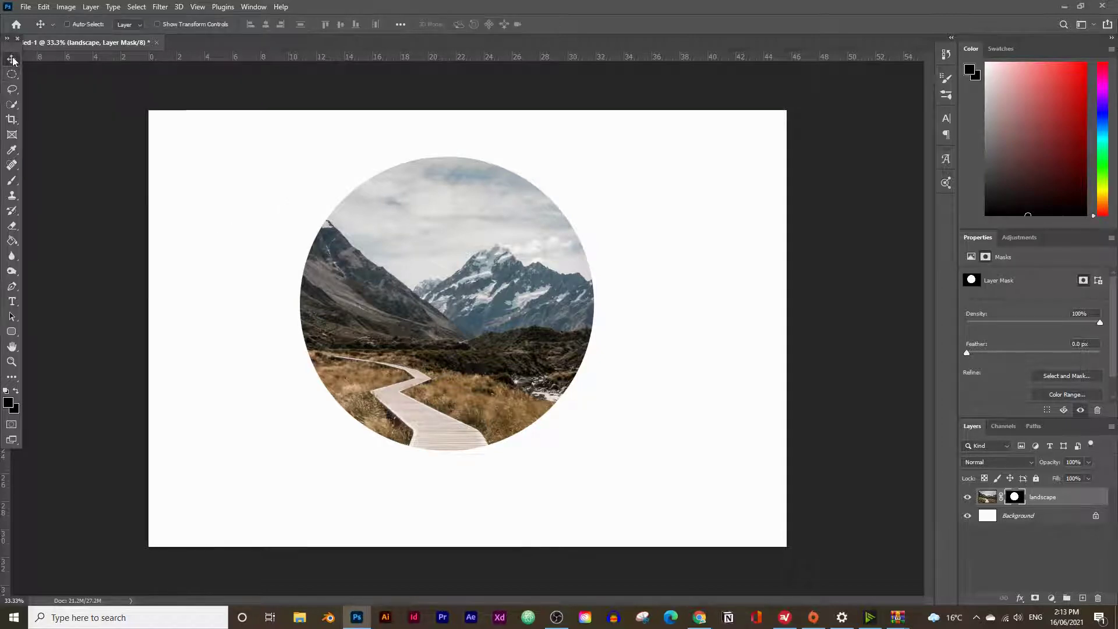
pyautogui.moveTo(398, 253); pyautogui.dragTo(414, 274)
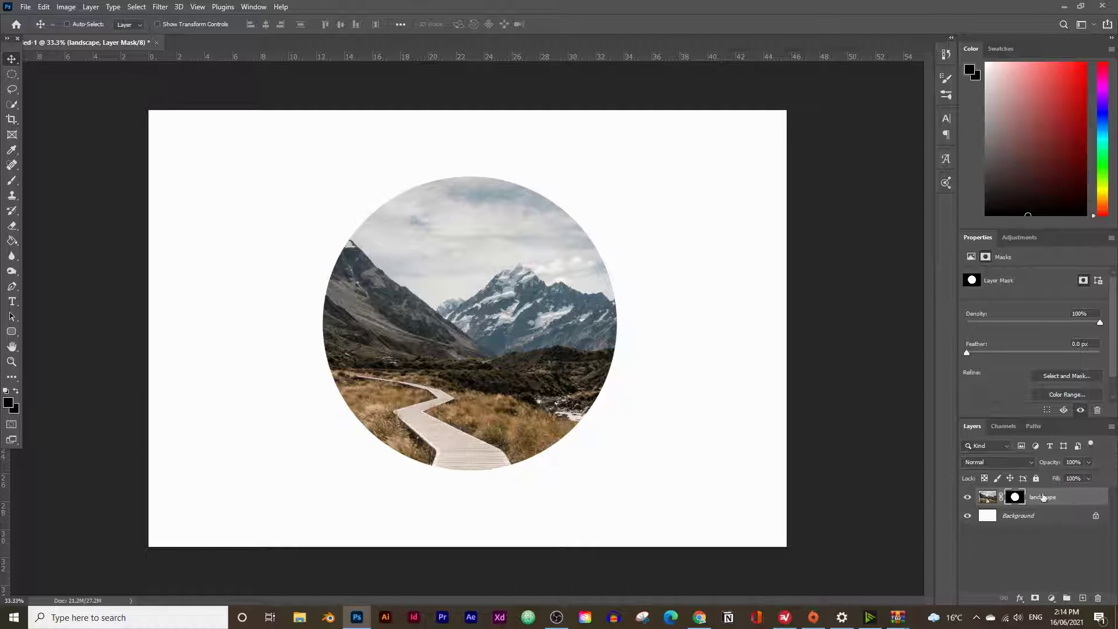
# Step: Duplicate the landscape layer and delete the layer mask from the copy
pyautogui.moveTo(1049, 499); pyautogui.dragTo(1084, 597)
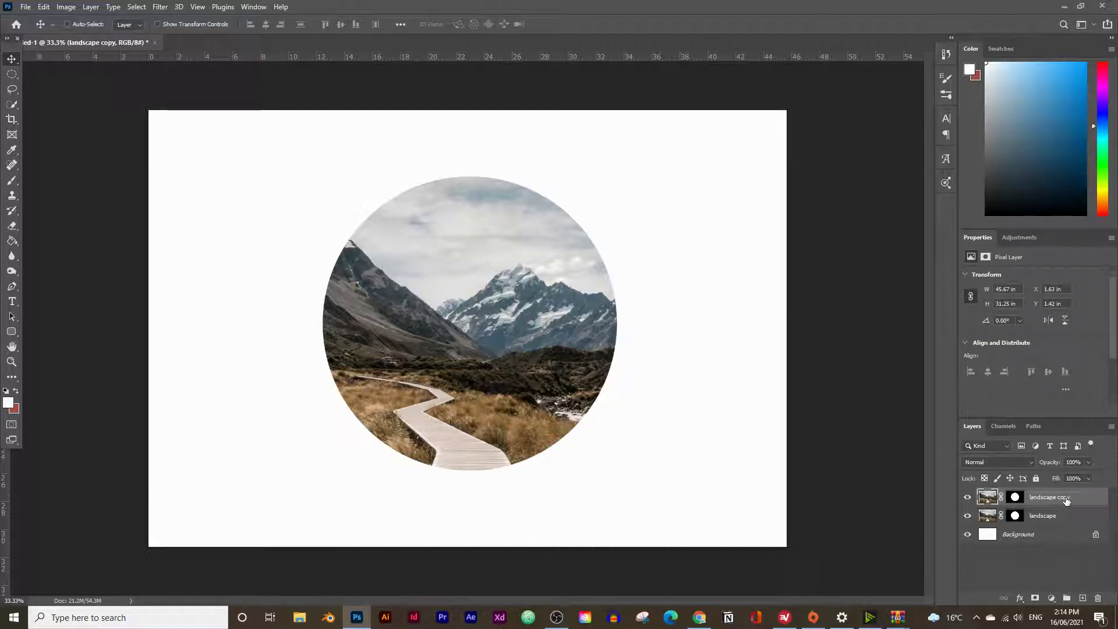
pyautogui.rightClick(1015, 499)
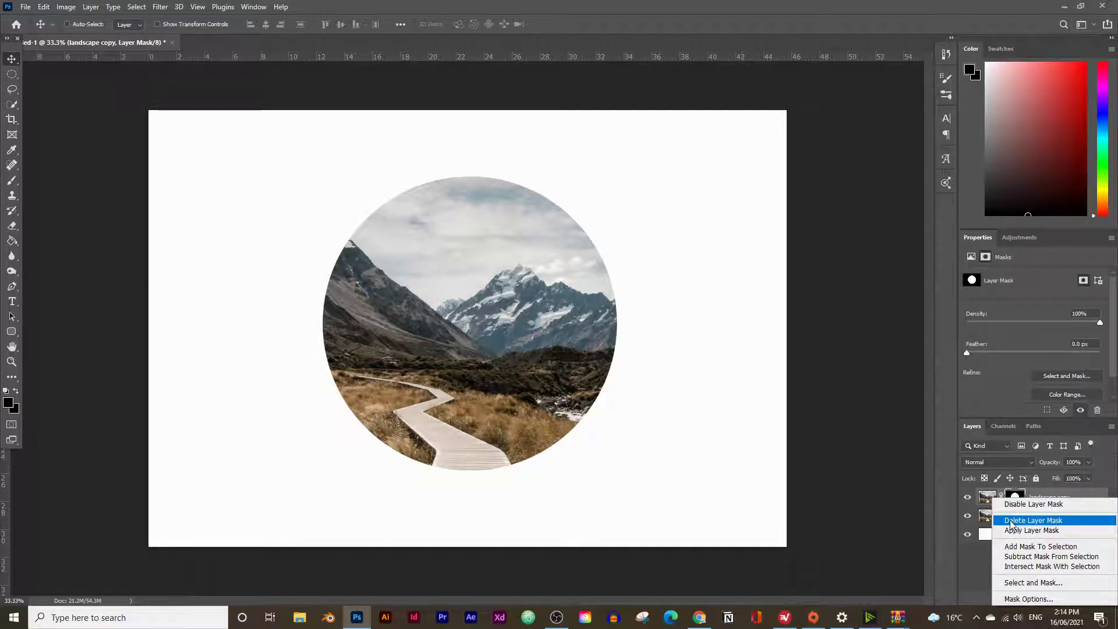
pyautogui.click(1024, 522)
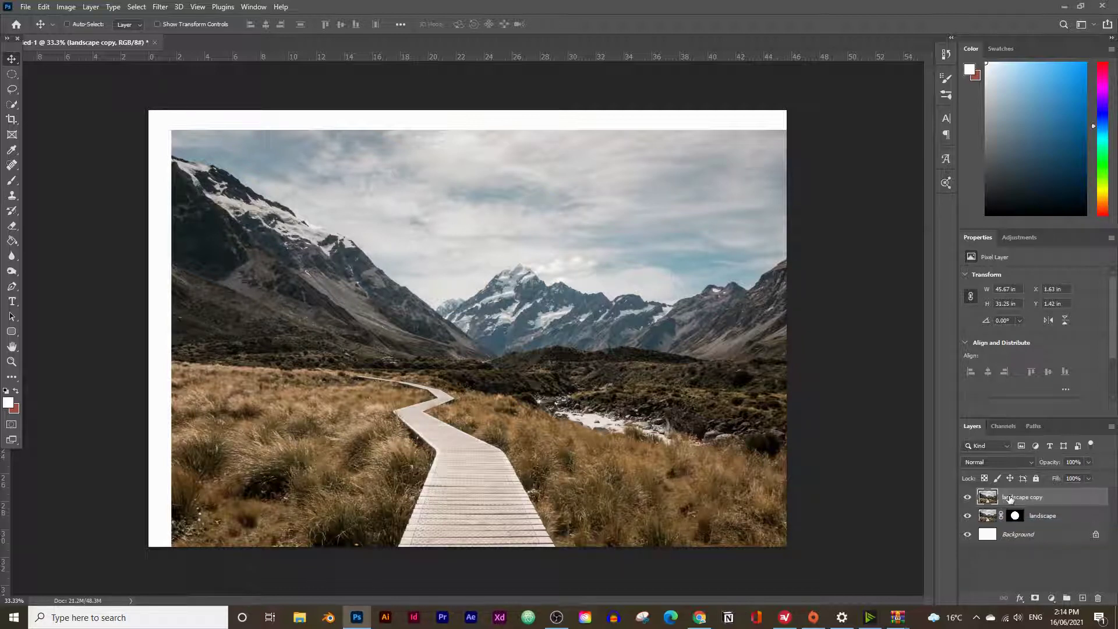
# Step: Lower the opacity of the landscape copy layer to 35%
pyautogui.click(1089, 461)
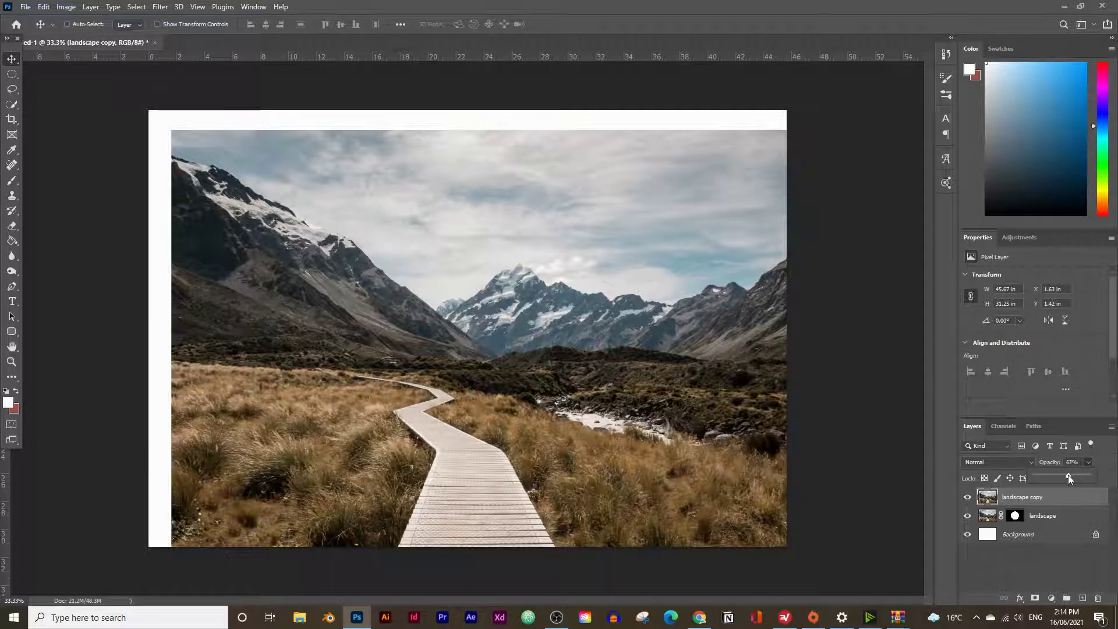
pyautogui.moveTo(1068, 476); pyautogui.dragTo(1058, 475)
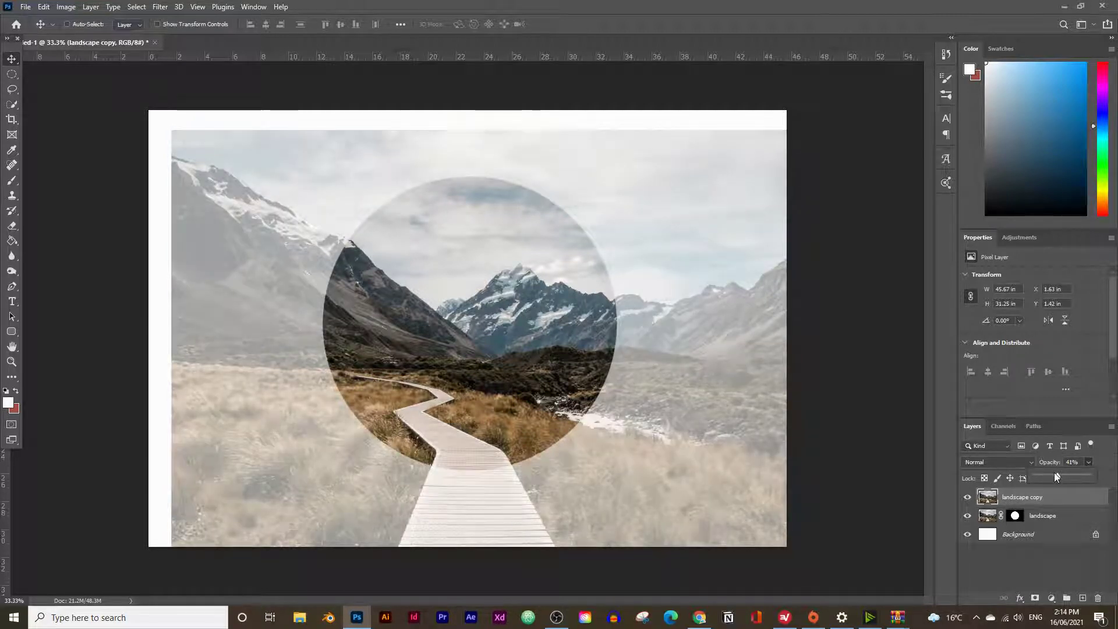
pyautogui.moveTo(1056, 477); pyautogui.dragTo(1053, 477)
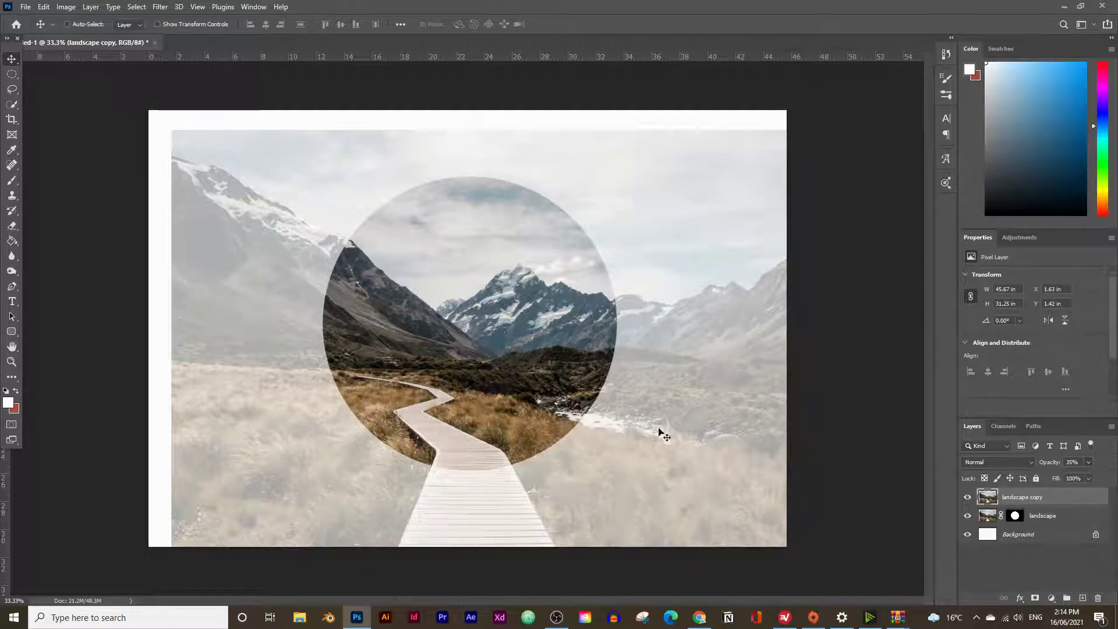
# Step: Select the original landscape layer's mask for editing where the boardwalk leaves the circle
pyautogui.click(17, 360)
pyautogui.click(481, 481)
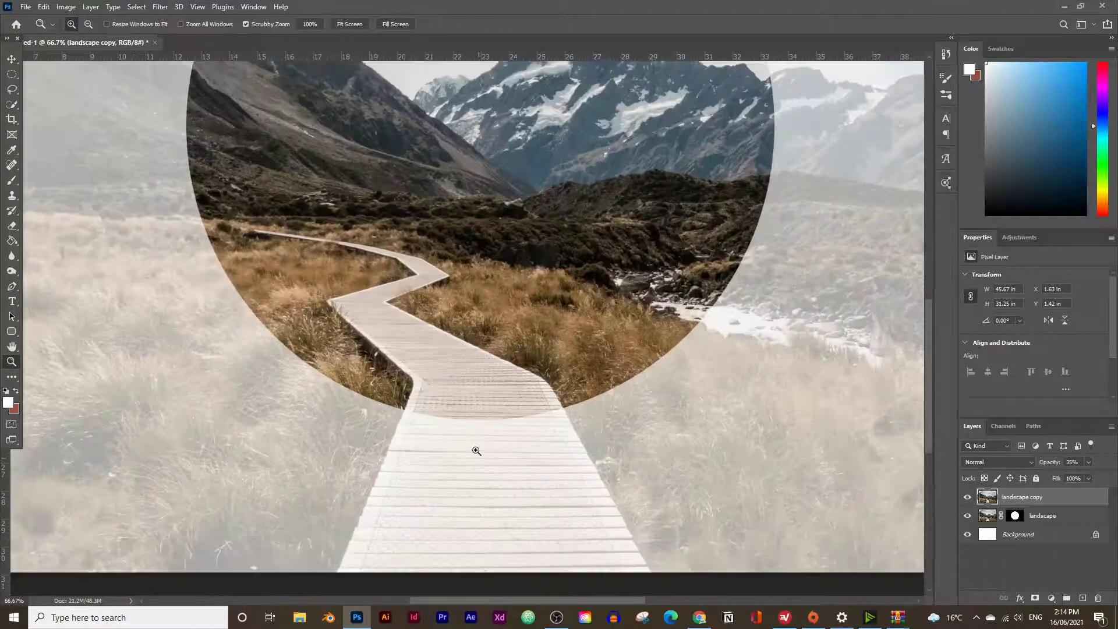
pyautogui.click(506, 425)
pyautogui.scroll(-3, 452, 400)
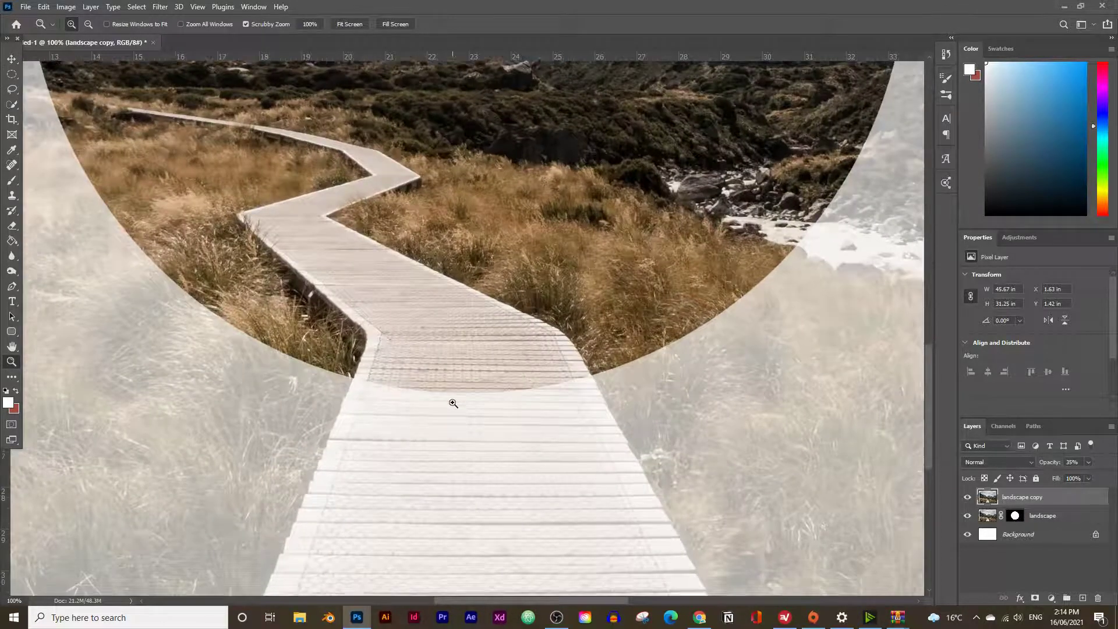
pyautogui.click(1015, 515)
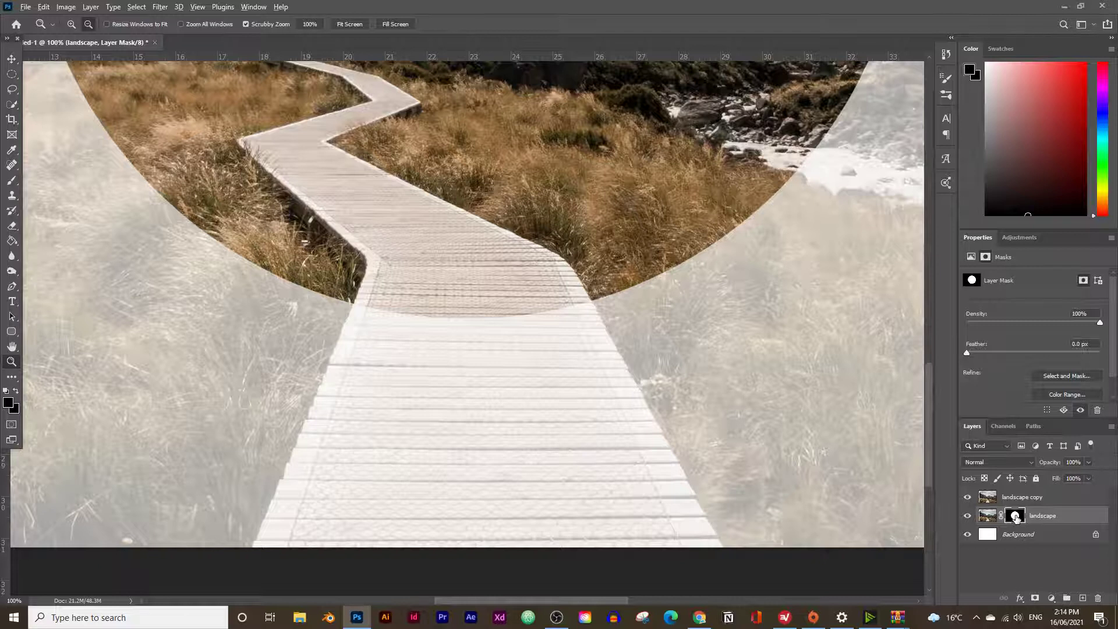
# Step: View the landscape layer's mask on its own in black and white, and return to the normal image view
pyautogui.keyDown('alt'); pyautogui.click(1016, 515); pyautogui.keyUp('alt')
pyautogui.scroll(1, 615, 404)
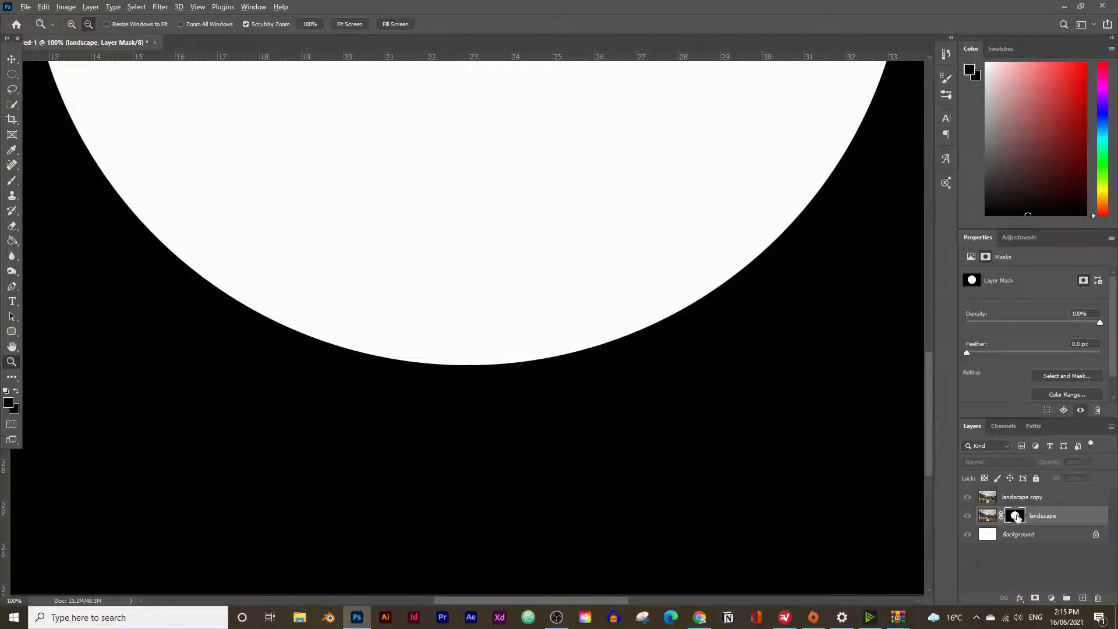
pyautogui.keyDown('alt'); pyautogui.click(1017, 516); pyautogui.keyUp('alt')
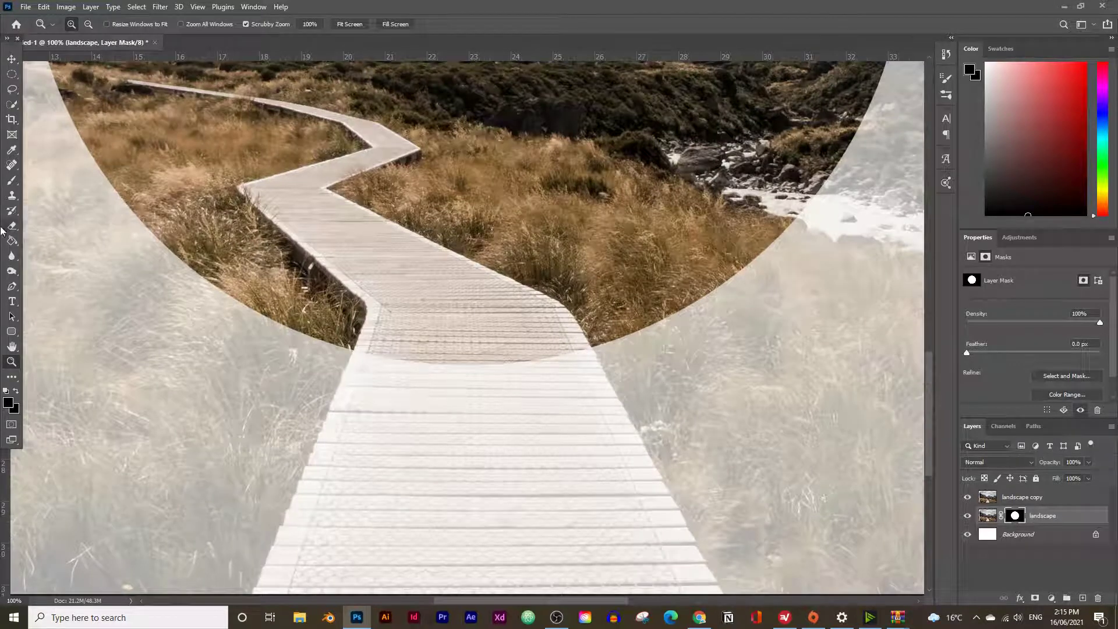
# Step: Set up a 39 px brush with 100% hardness and white as the foreground color for editing the landscape layer's mask
pyautogui.click(14, 180)
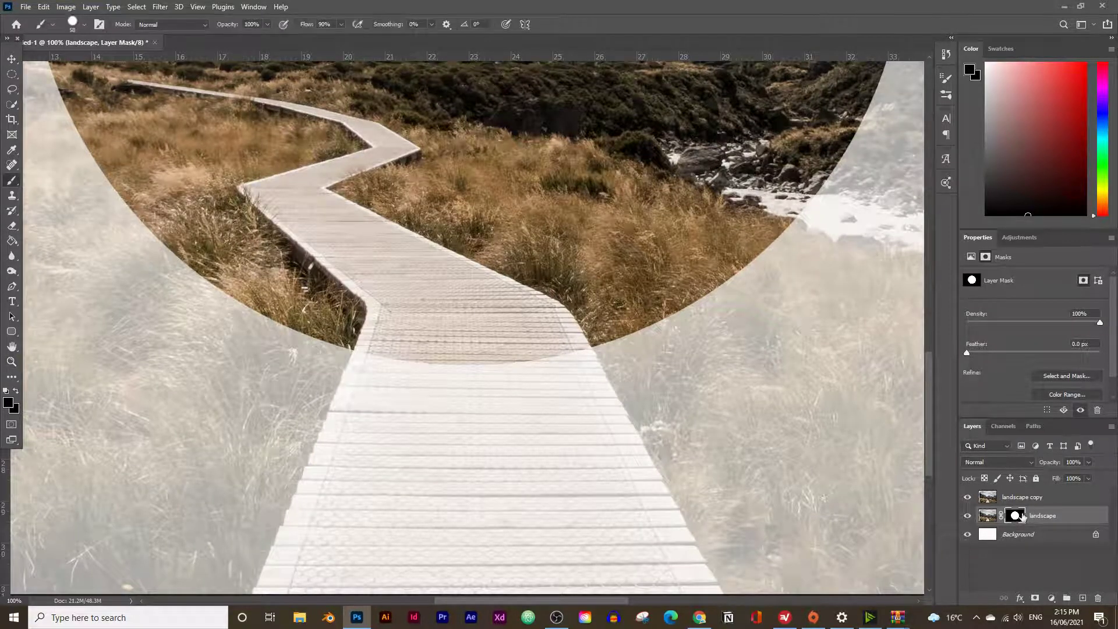
pyautogui.click(85, 25)
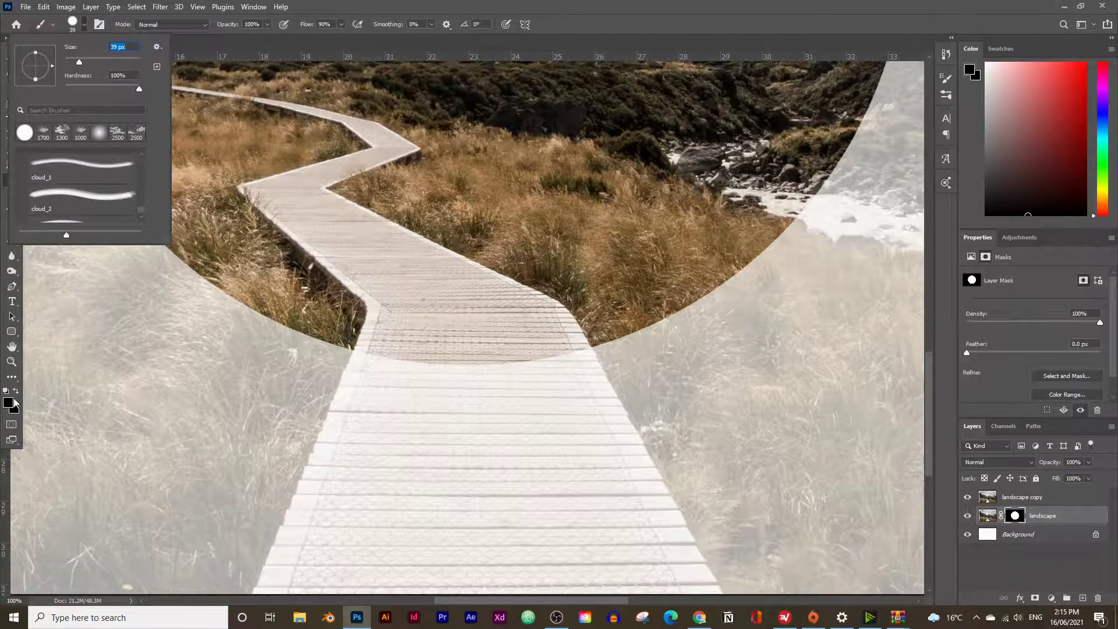
pyautogui.click(14, 402)
pyautogui.moveTo(623, 338); pyautogui.dragTo(594, 275)
pyautogui.click(858, 316)
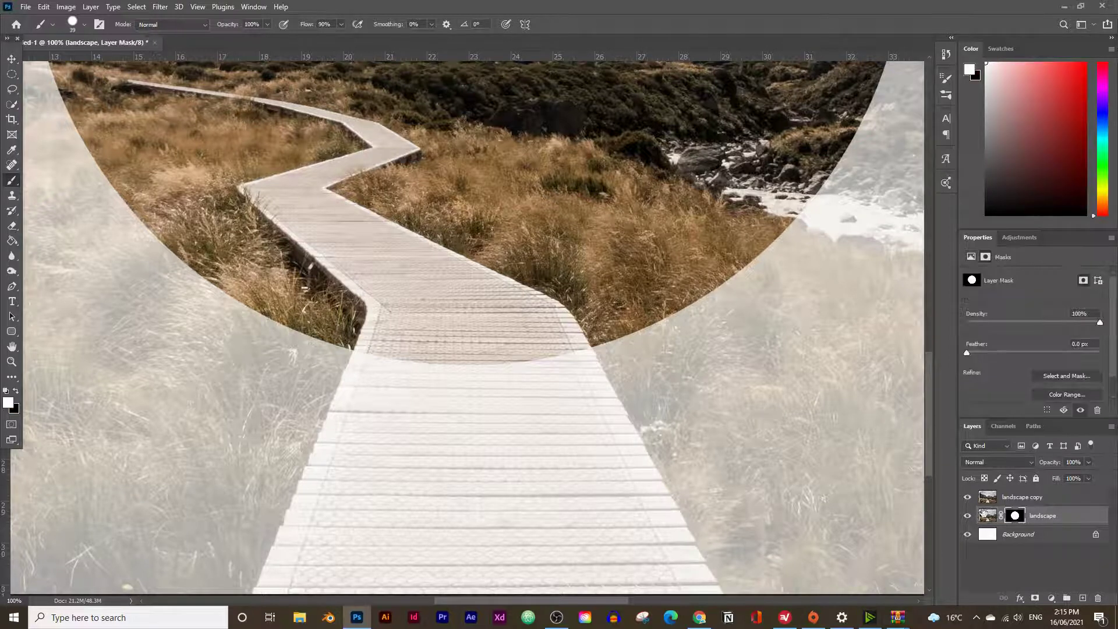
# Step: Paint white on the mask over the boardwalk just below the circle, and check the strokes in the mask-only view
pyautogui.moveTo(536, 345)
pyautogui.mouseDown()
pyautogui.moveTo(576, 378)
pyautogui.moveTo(594, 422)
pyautogui.moveTo(569, 348)
pyautogui.moveTo(509, 441)
pyautogui.moveTo(543, 363)
pyautogui.moveTo(581, 455)
pyautogui.moveTo(526, 333)
pyautogui.moveTo(457, 457)
pyautogui.moveTo(439, 447)
pyautogui.moveTo(434, 372)
pyautogui.moveTo(395, 350)
pyautogui.moveTo(372, 380)
pyautogui.moveTo(367, 363)
pyautogui.moveTo(404, 395)
pyautogui.moveTo(457, 387)
pyautogui.moveTo(485, 365)
pyautogui.moveTo(527, 367)
pyautogui.mouseUp()
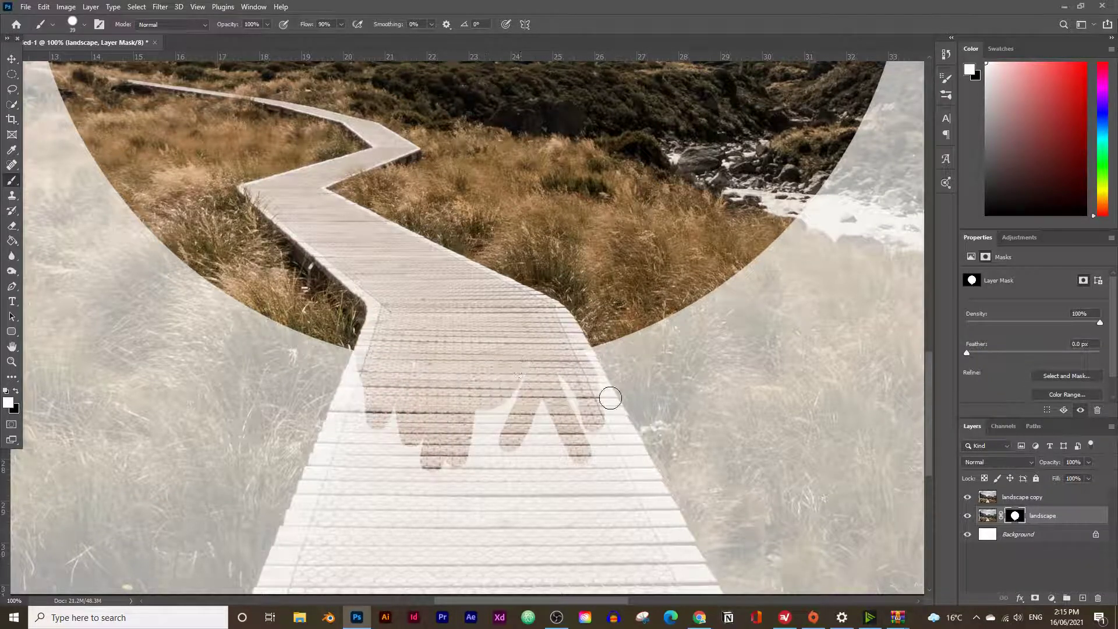
pyautogui.keyDown('alt'); pyautogui.click(1016, 516); pyautogui.keyUp('alt')
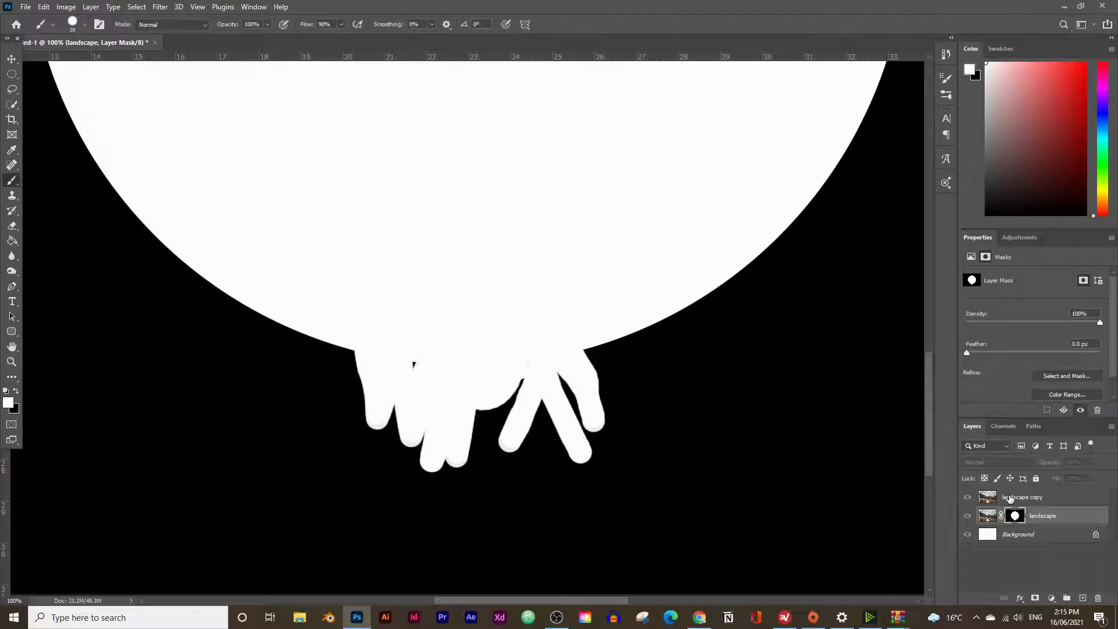
pyautogui.keyDown('alt'); pyautogui.click(1016, 517); pyautogui.keyUp('alt')
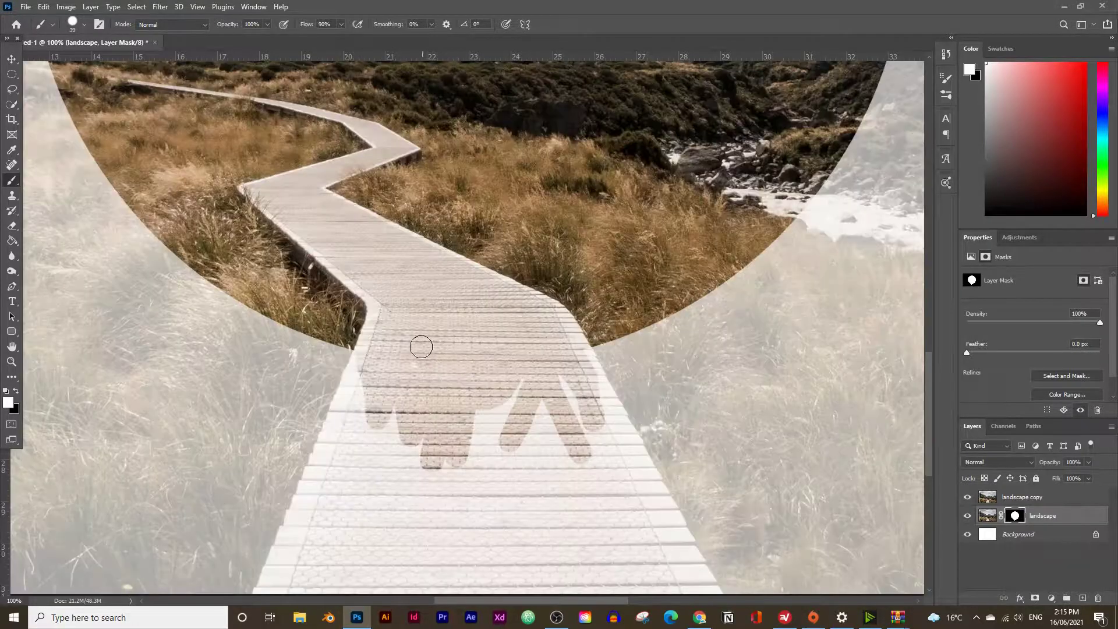
# Step: Undo a trial stroke and paint white on the mask down the boardwalk to the canvas's bottom edge, staying inside its sides
pyautogui.moveTo(475, 414)
pyautogui.mouseDown()
pyautogui.moveTo(496, 384)
pyautogui.moveTo(504, 397)
pyautogui.moveTo(579, 352)
pyautogui.mouseUp()
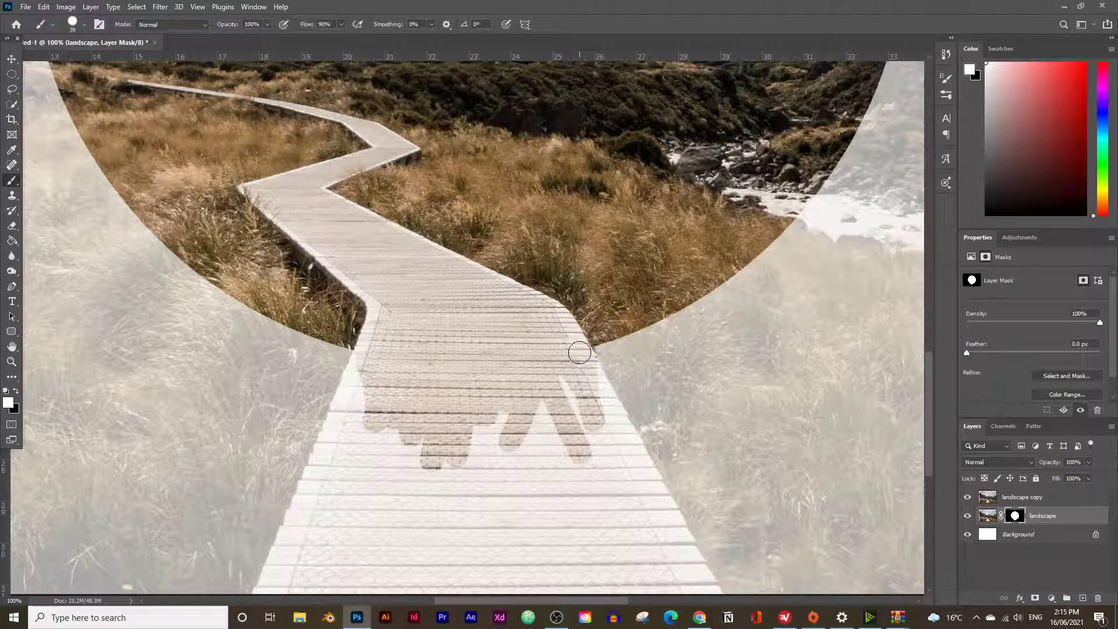
pyautogui.hotkey('ctrl', 'z')
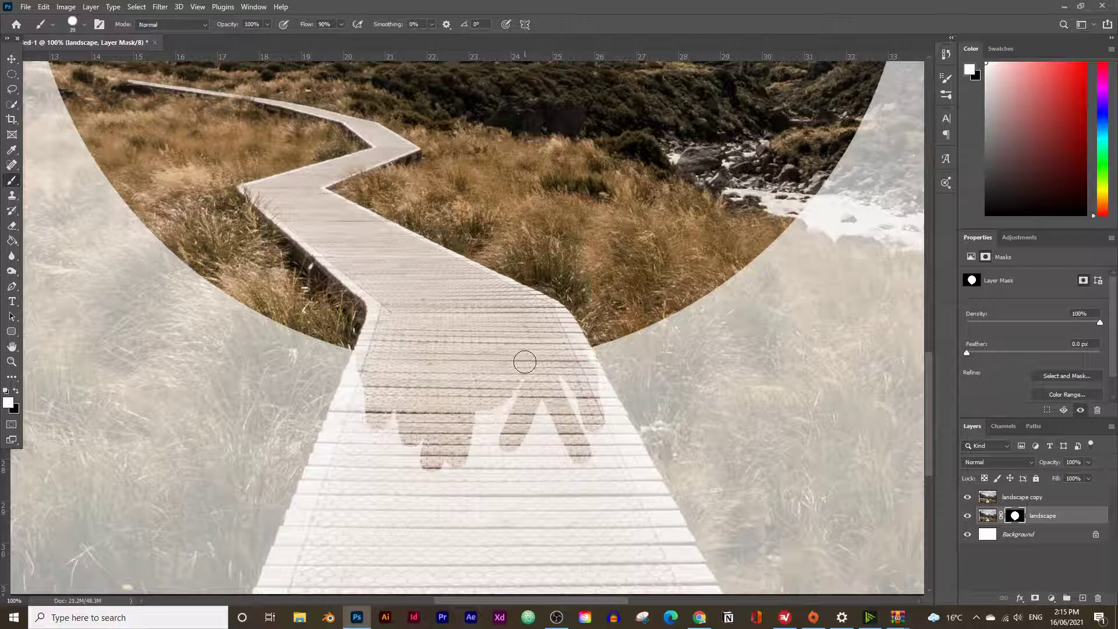
pyautogui.moveTo(396, 396)
pyautogui.mouseDown()
pyautogui.moveTo(380, 425)
pyautogui.moveTo(384, 408)
pyautogui.moveTo(350, 443)
pyautogui.moveTo(364, 359)
pyautogui.moveTo(342, 521)
pyautogui.moveTo(393, 422)
pyautogui.moveTo(410, 548)
pyautogui.moveTo(461, 448)
pyautogui.moveTo(582, 407)
pyautogui.moveTo(572, 374)
pyautogui.moveTo(491, 445)
pyautogui.moveTo(491, 400)
pyautogui.moveTo(478, 401)
pyautogui.moveTo(562, 424)
pyautogui.moveTo(557, 372)
pyautogui.moveTo(545, 422)
pyautogui.moveTo(458, 503)
pyautogui.moveTo(342, 583)
pyautogui.moveTo(349, 451)
pyautogui.moveTo(297, 600)
pyautogui.moveTo(437, 587)
pyautogui.moveTo(669, 596)
pyautogui.moveTo(576, 373)
pyautogui.moveTo(584, 455)
pyautogui.moveTo(636, 588)
pyautogui.mouseUp()
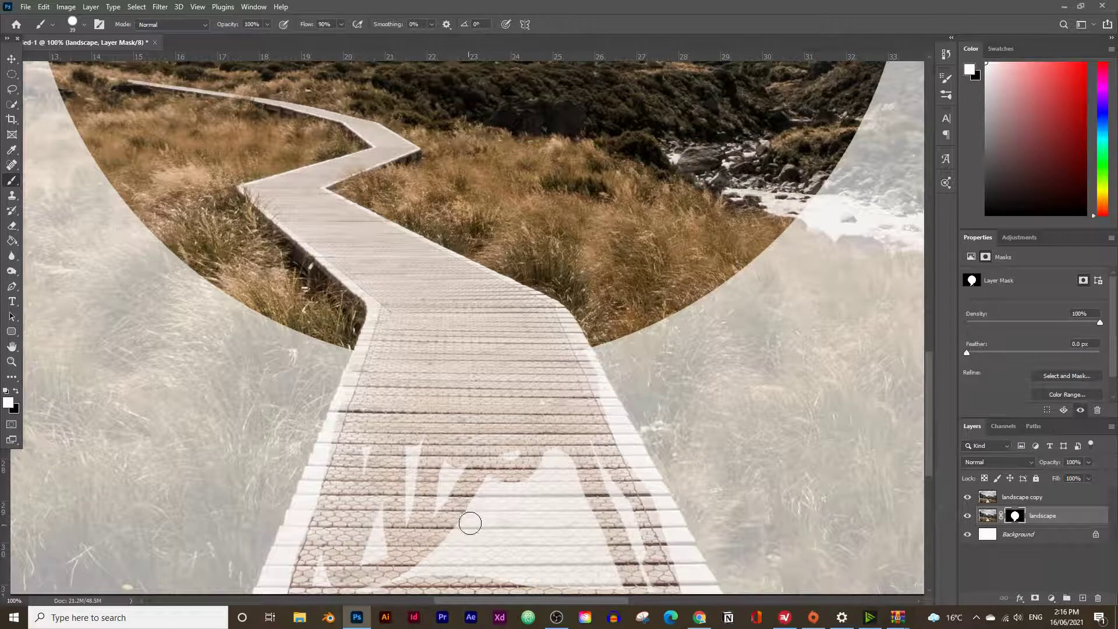
# Step: Enlarge the brush to 175 px and paint over the remaining gaps in the boardwalk's interior on the mask
pyautogui.press(']')
pyautogui.press(']')
pyautogui.press(']')
pyautogui.press(']')
pyautogui.press(']')
pyautogui.press(']')
pyautogui.press(']')
pyautogui.press(']')
pyautogui.moveTo(592, 549)
pyautogui.mouseDown()
pyautogui.moveTo(609, 568)
pyautogui.moveTo(552, 472)
pyautogui.moveTo(476, 505)
pyautogui.moveTo(502, 557)
pyautogui.moveTo(531, 554)
pyautogui.moveTo(361, 552)
pyautogui.moveTo(378, 464)
pyautogui.moveTo(414, 493)
pyautogui.moveTo(446, 443)
pyautogui.moveTo(525, 433)
pyautogui.moveTo(516, 412)
pyautogui.mouseUp()
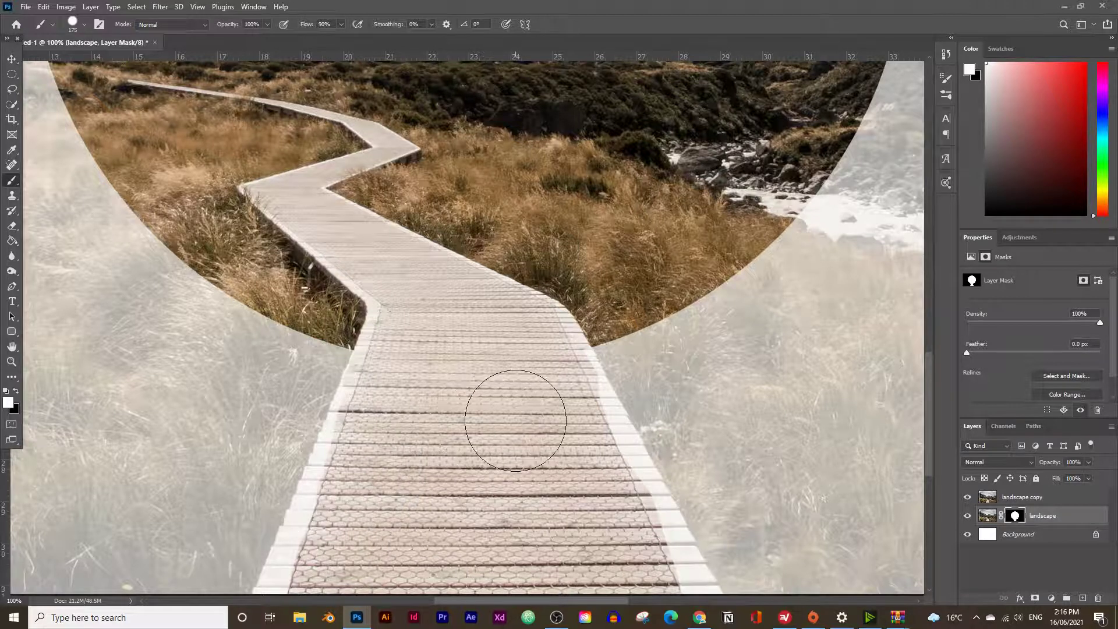
# Step: Try a brush hardness of 51% and set it back to 100%
pyautogui.click(84, 25)
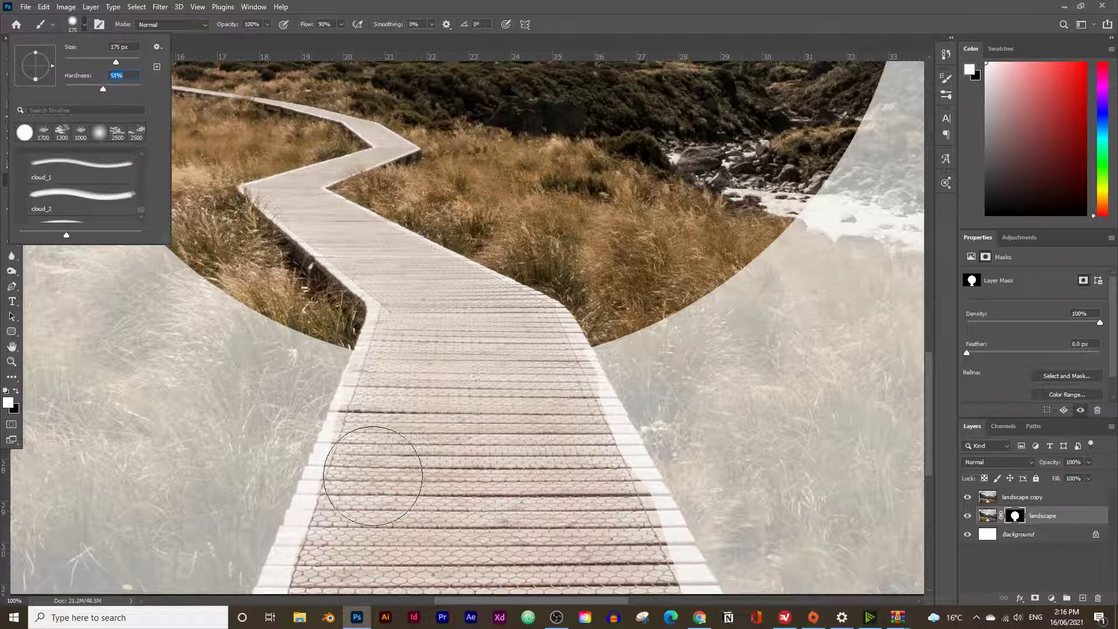
pyautogui.click(362, 489)
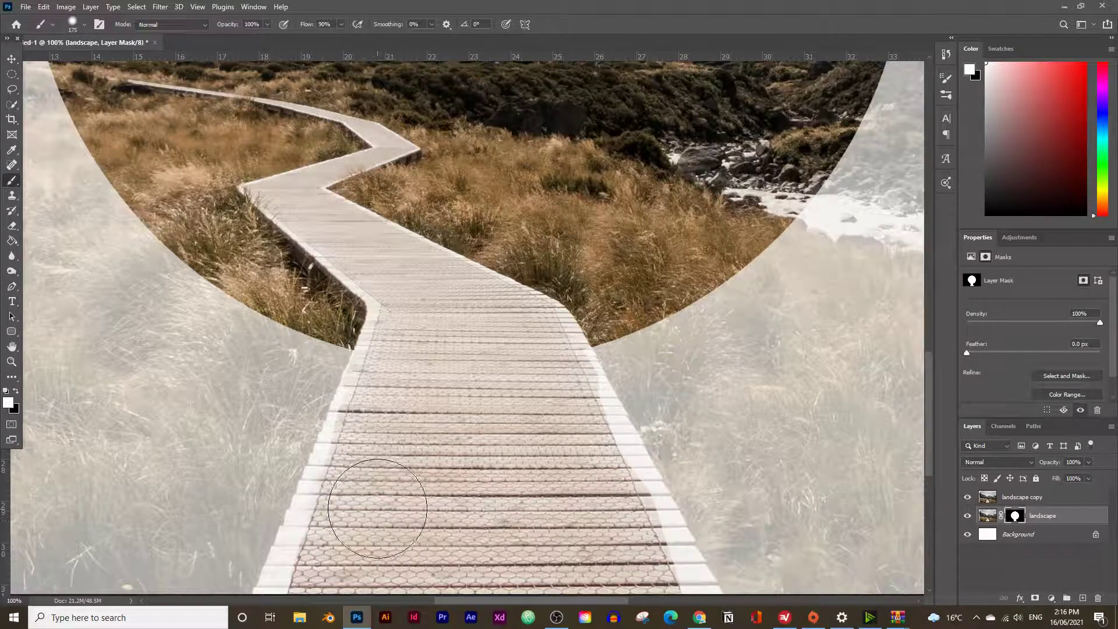
pyautogui.click(84, 25)
pyautogui.moveTo(110, 86); pyautogui.dragTo(145, 88)
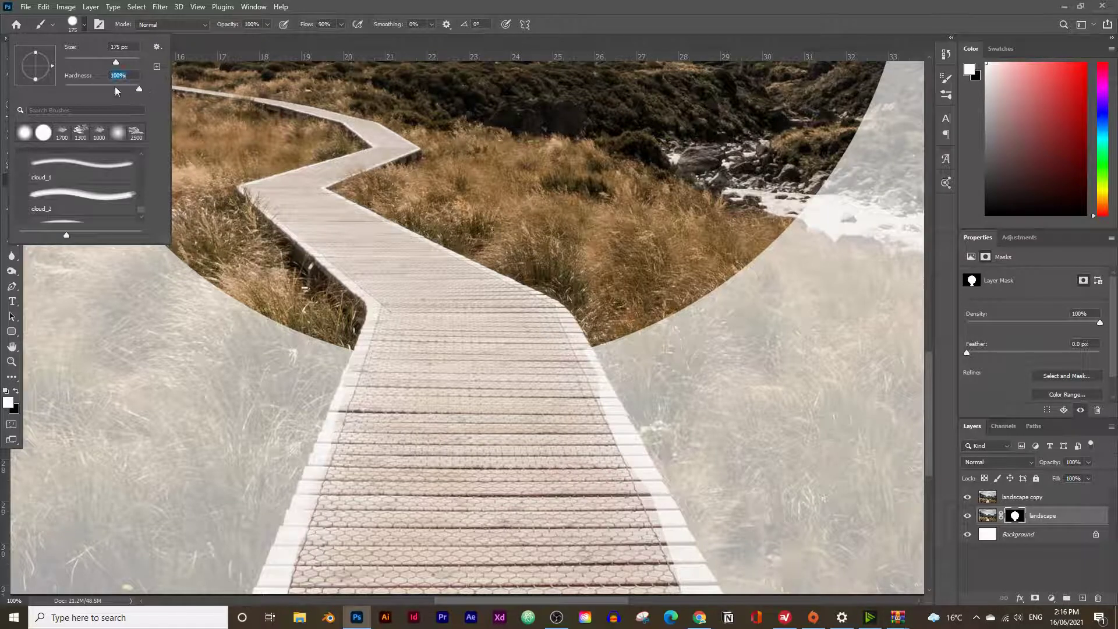
pyautogui.press('Return')
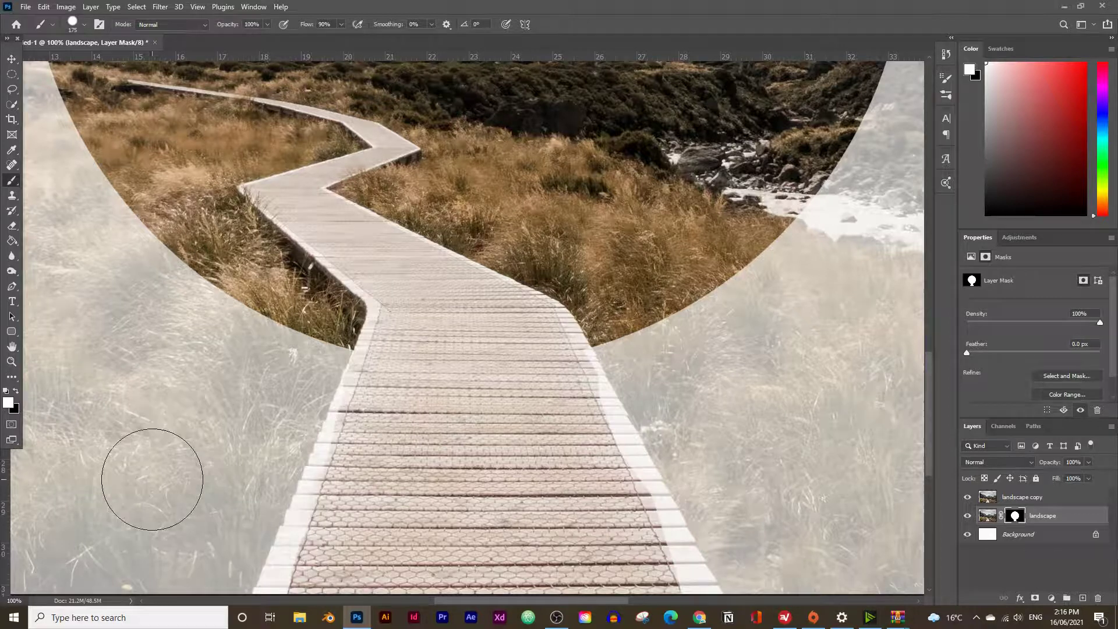
pyautogui.click(12, 362)
pyautogui.moveTo(326, 396); pyautogui.dragTo(311, 435)
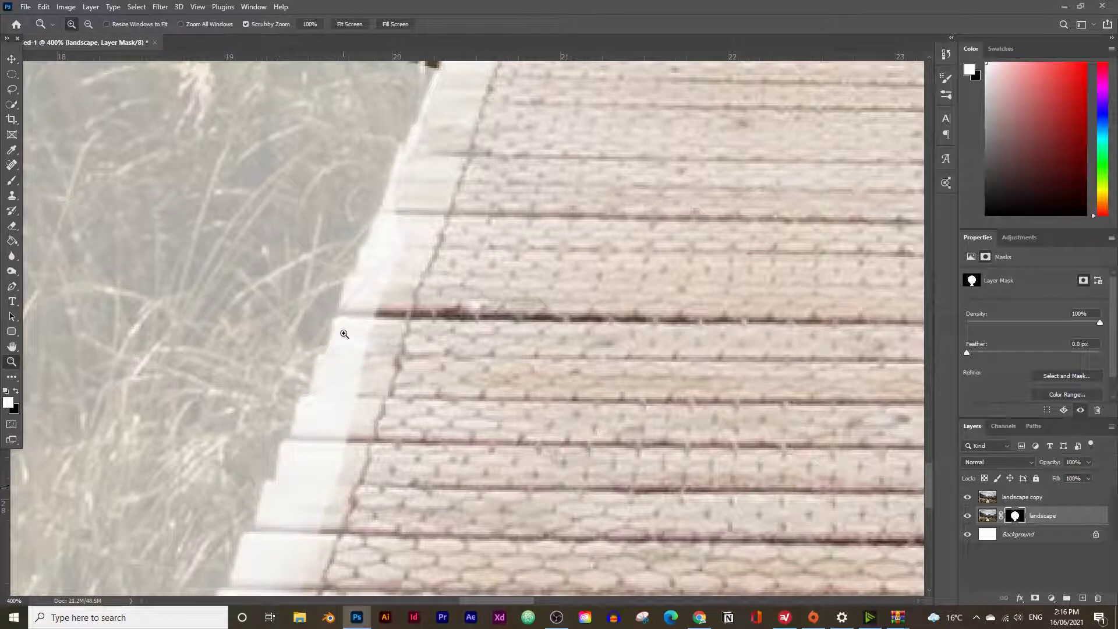
pyautogui.keyDown('alt'); pyautogui.click(424, 301); pyautogui.keyUp('alt')
pyautogui.keyDown('alt'); pyautogui.click(424, 302); pyautogui.keyUp('alt')
pyautogui.keyDown('alt'); pyautogui.click(444, 312); pyautogui.keyUp('alt')
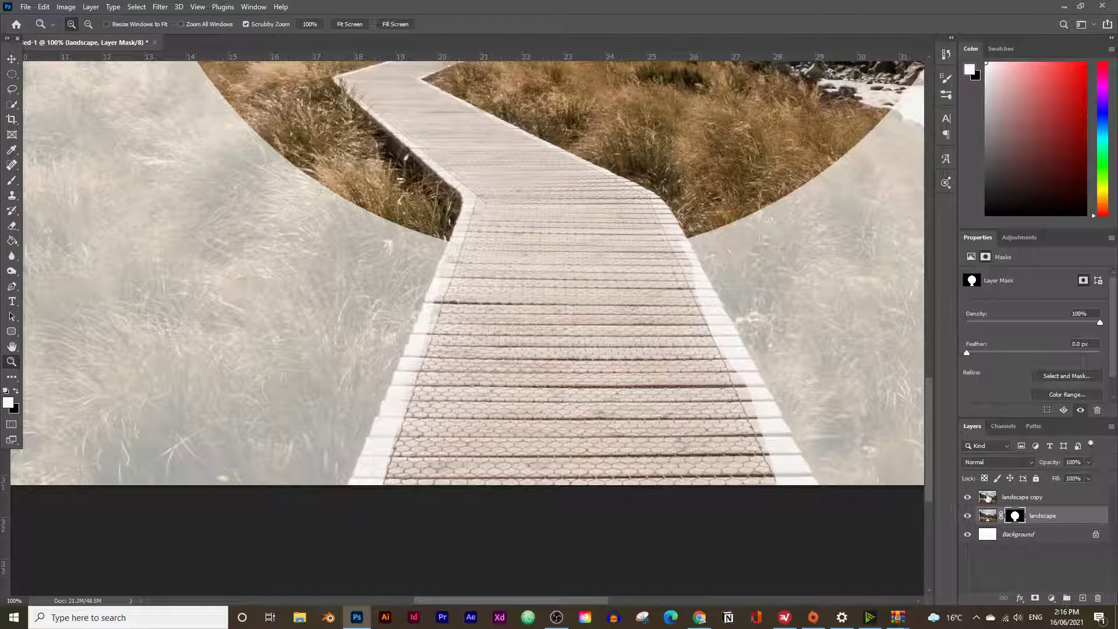
# Step: Target the landscape layer's image instead of its mask and activate the Quick Selection tool at the boardwalk's left edge
pyautogui.click(989, 517)
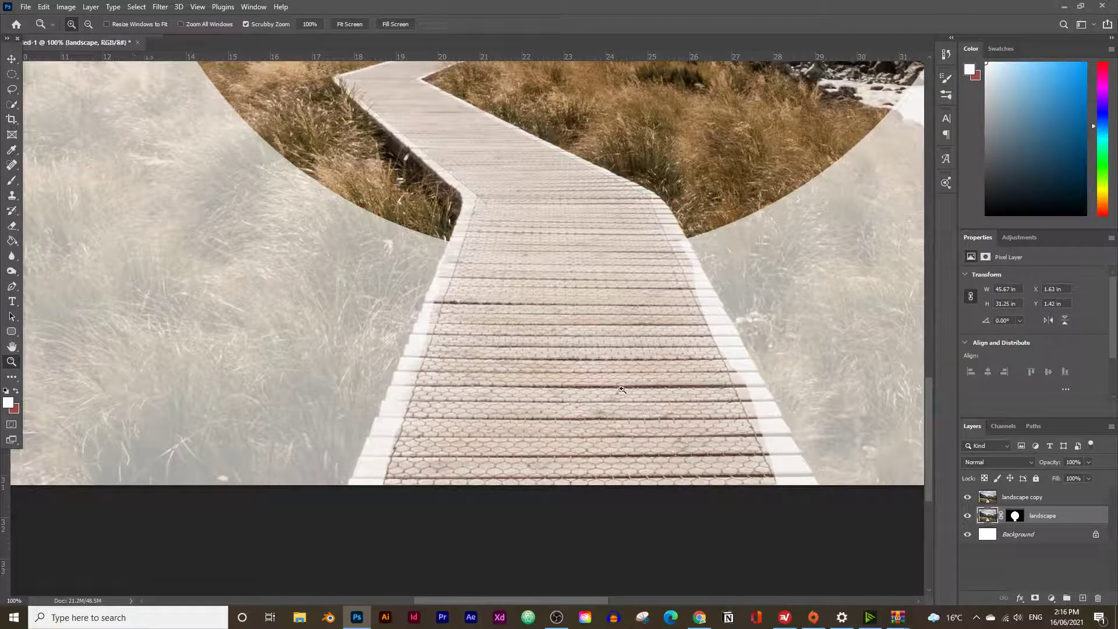
pyautogui.click(12, 105)
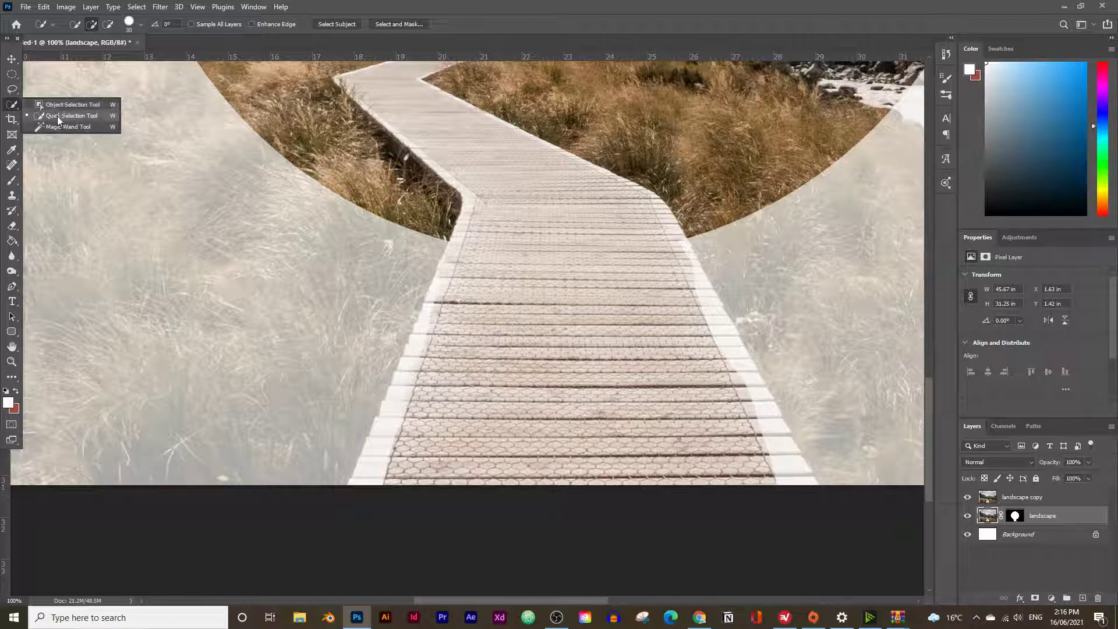
pyautogui.click(56, 117)
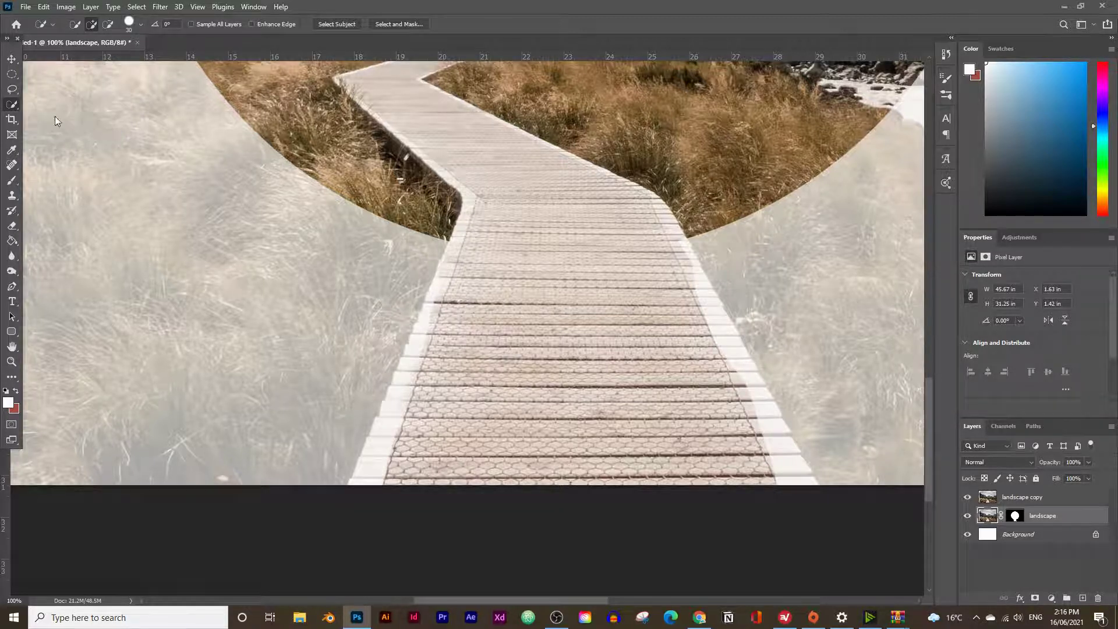
pyautogui.click(12, 361)
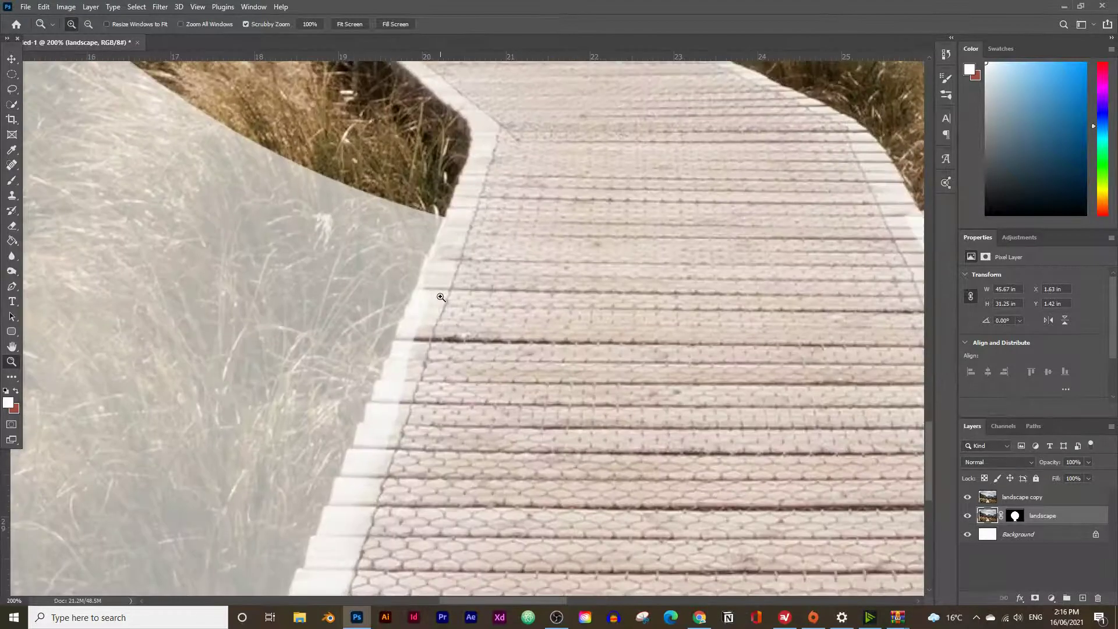
pyautogui.click(456, 268)
pyautogui.scroll(-1, 439, 279)
pyautogui.click(10, 107)
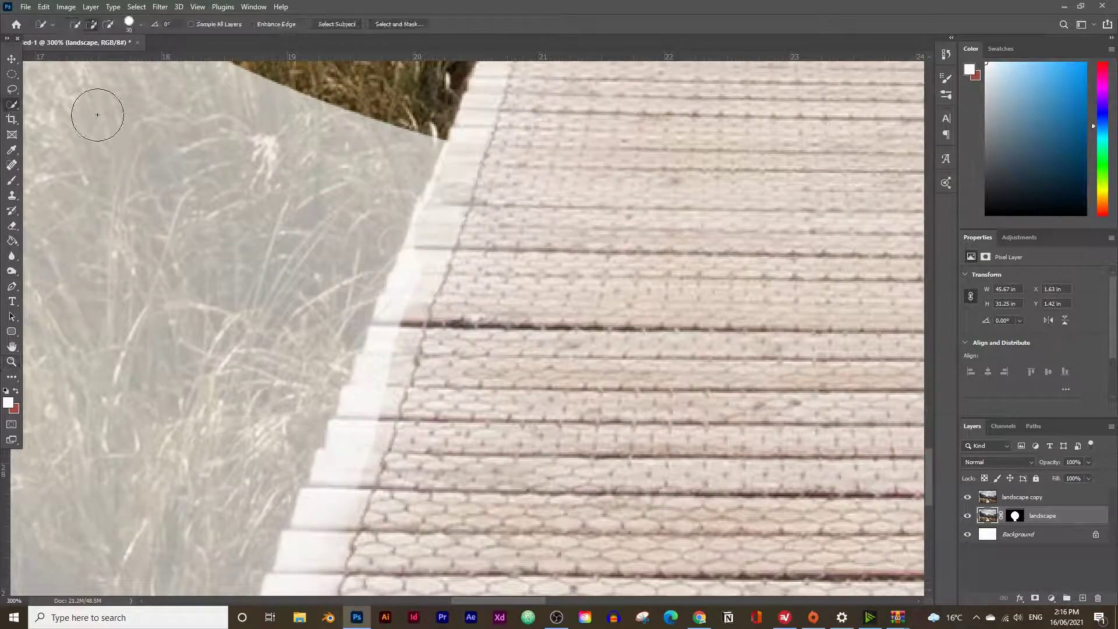
# Step: Quick-select the whole boardwalk along its outer edges down to the bottom edge of the canvas
pyautogui.moveTo(439, 222)
pyautogui.mouseDown()
pyautogui.moveTo(416, 282)
pyautogui.moveTo(387, 299)
pyautogui.moveTo(400, 349)
pyautogui.moveTo(375, 375)
pyautogui.moveTo(361, 419)
pyautogui.mouseUp()
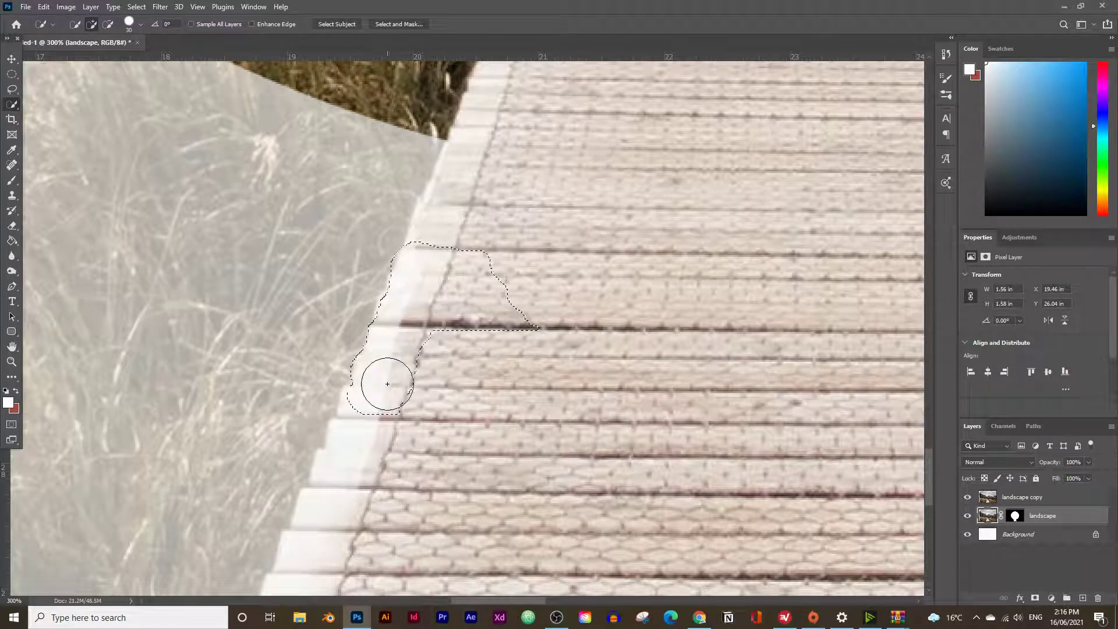
pyautogui.moveTo(362, 444); pyautogui.dragTo(362, 399)
pyautogui.scroll(-2, 367, 422)
pyautogui.scroll(-1, 366, 423)
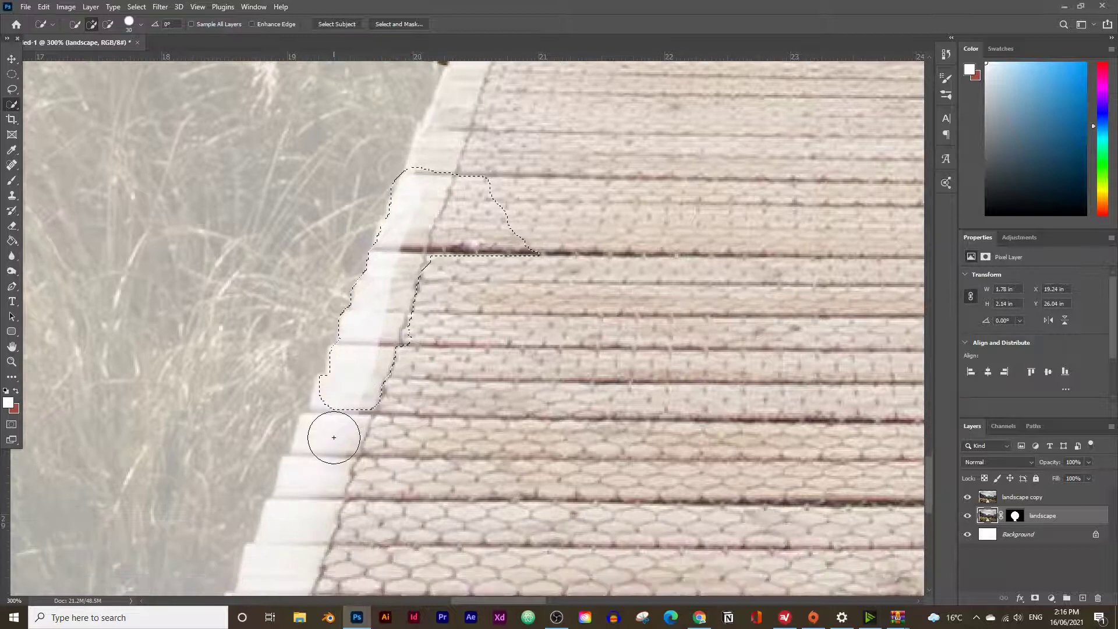
pyautogui.moveTo(344, 412); pyautogui.dragTo(324, 512)
pyautogui.scroll(-6, 332, 392)
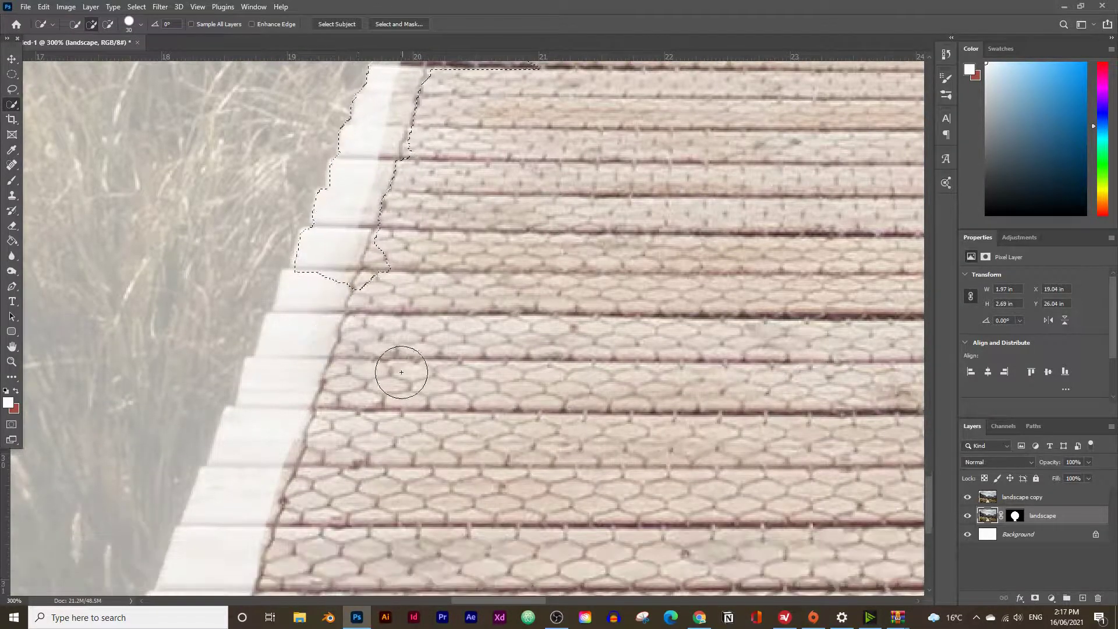
pyautogui.moveTo(401, 372)
pyautogui.mouseDown()
pyautogui.moveTo(349, 329)
pyautogui.moveTo(316, 332)
pyautogui.moveTo(318, 320)
pyautogui.mouseUp()
pyautogui.scroll(-2, 318, 320)
pyautogui.scroll(8, 282, 392)
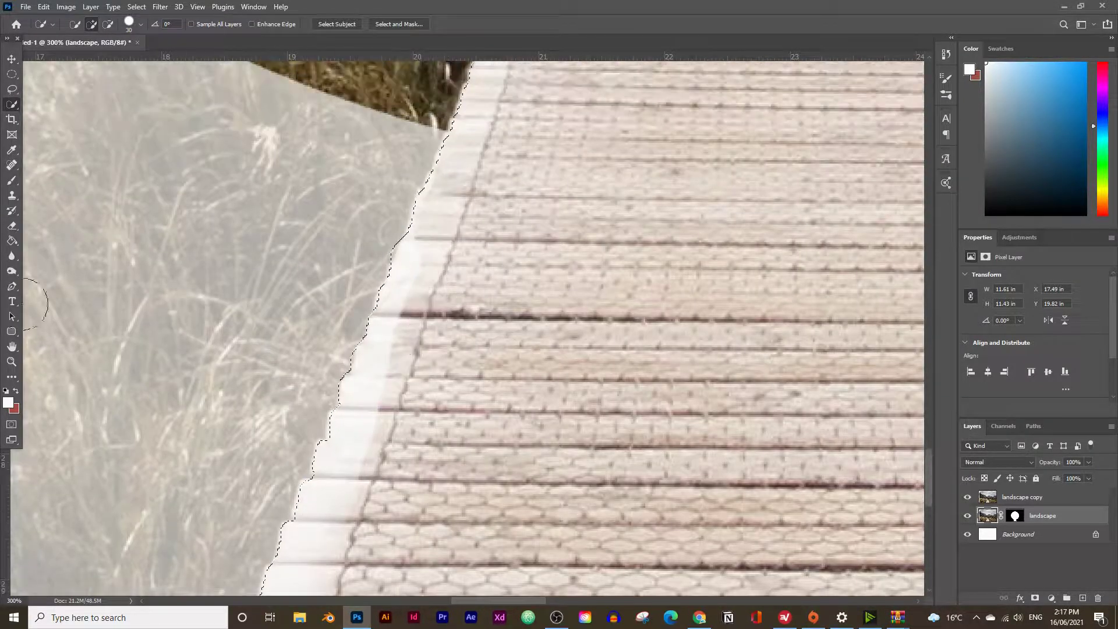
pyautogui.press('z')
pyautogui.keyDown('alt'); pyautogui.click(352, 364); pyautogui.keyUp('alt')
pyautogui.keyDown('alt'); pyautogui.click(411, 334); pyautogui.keyUp('alt')
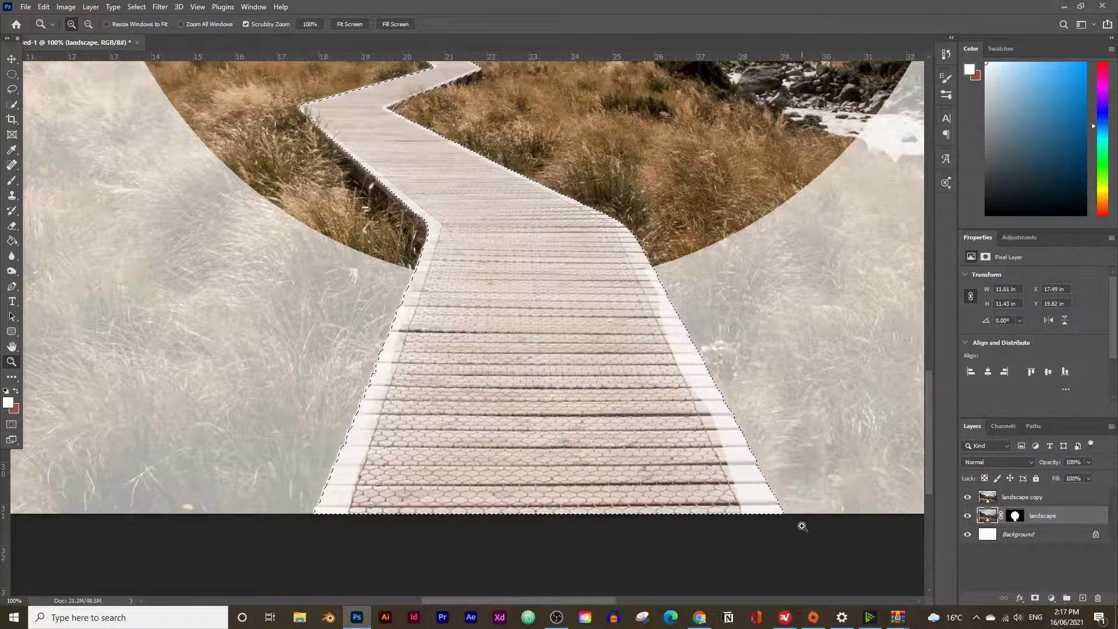
# Step: Paint white on the landscape layer's mask inside the boardwalk selection, covering its pale side edges, and deselect
pyautogui.click(1016, 517)
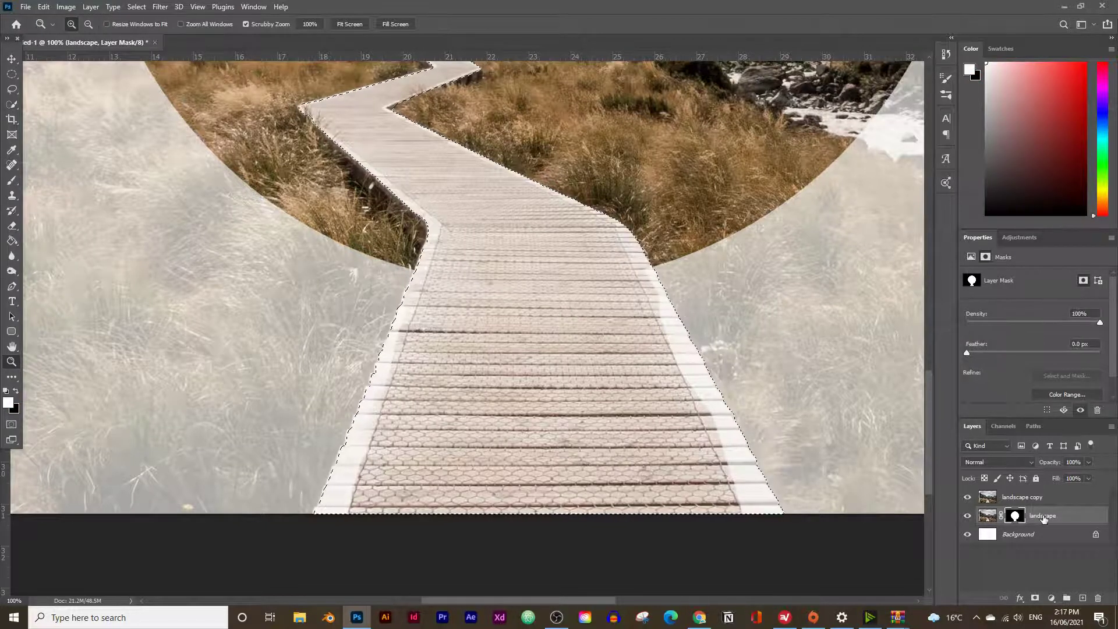
pyautogui.click(12, 181)
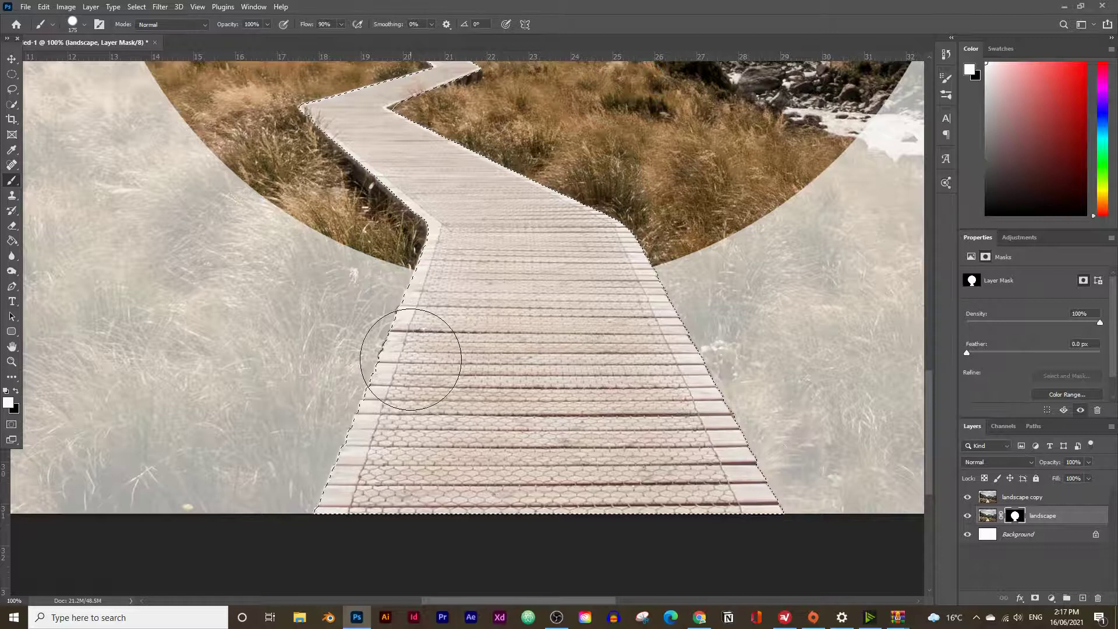
pyautogui.hotkey('ctrl', 'd')
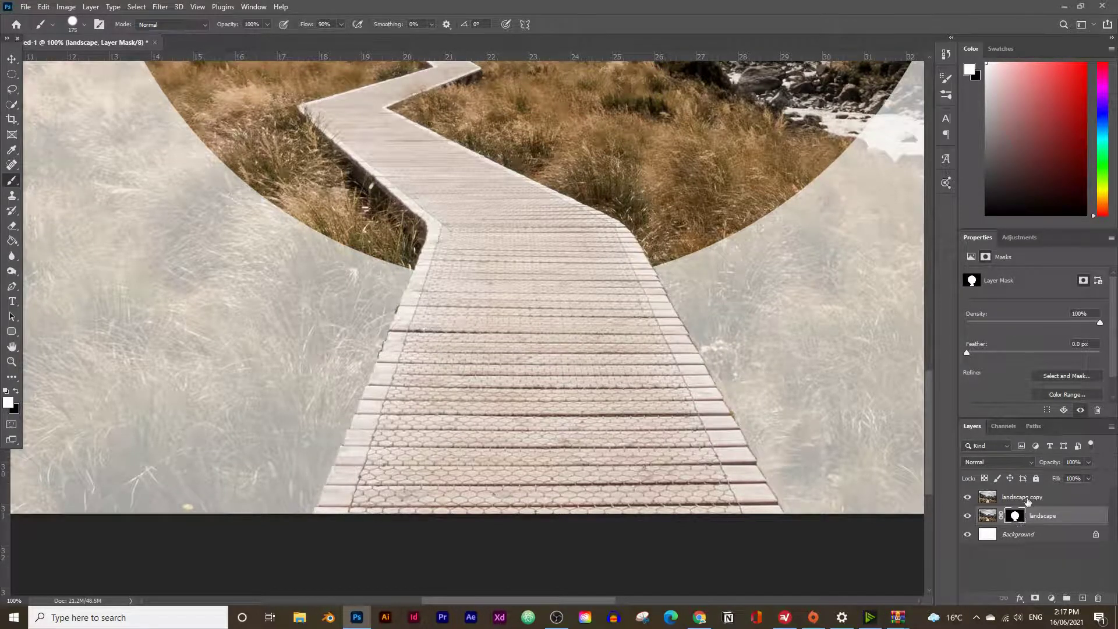
# Step: Hide the landscape copy layer to show the composite against the white background
pyautogui.click(996, 498)
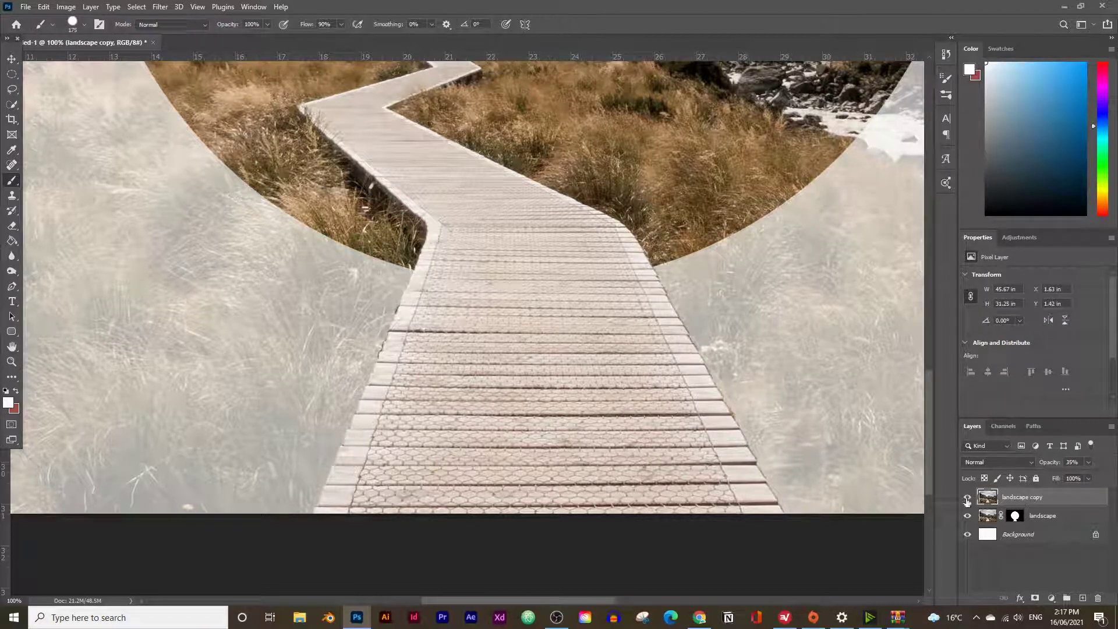
pyautogui.click(968, 499)
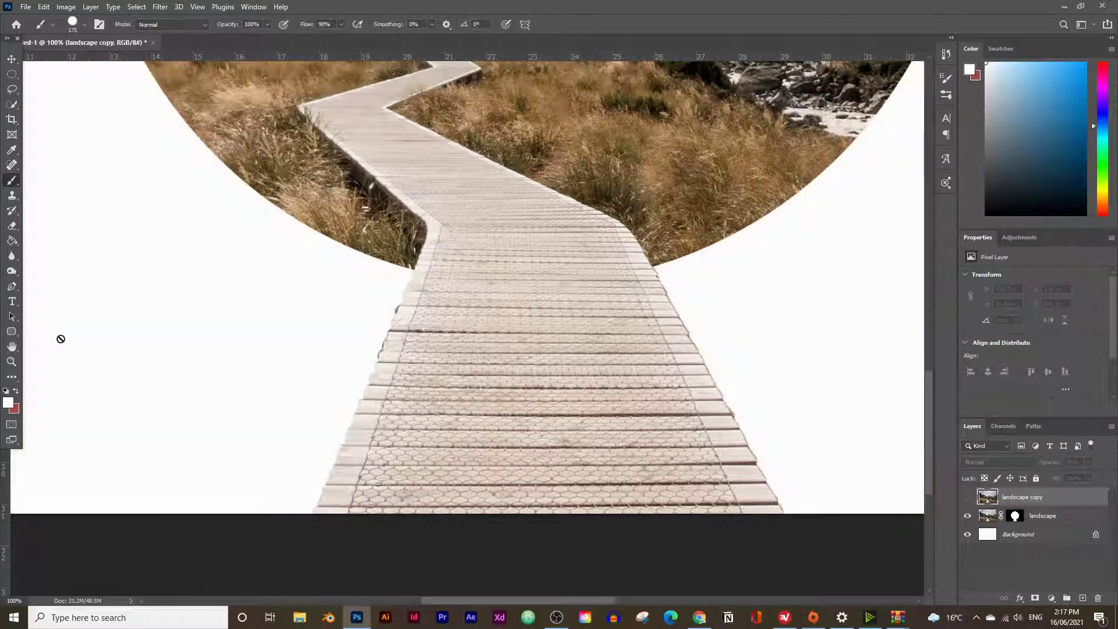
pyautogui.press('z')
pyautogui.keyDown('alt'); pyautogui.click(613, 340); pyautogui.keyUp('alt')
pyautogui.keyDown('alt'); pyautogui.click(614, 340); pyautogui.keyUp('alt')
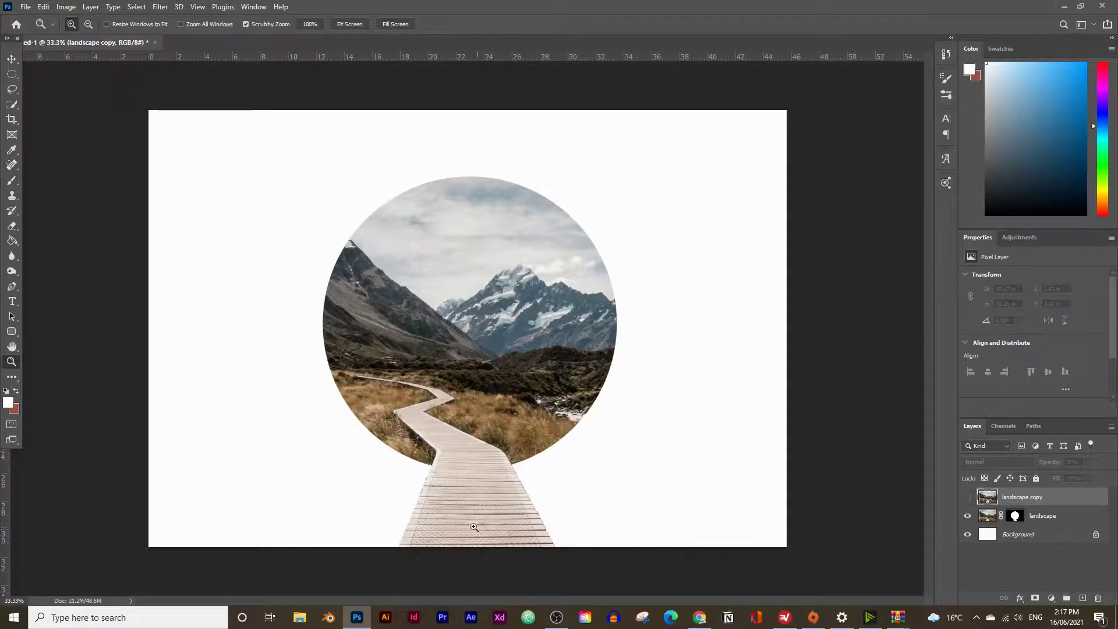
# Step: Examine the cut-out edges of the boardwalk below the circle up close, and the composite as a whole
pyautogui.click(447, 514)
pyautogui.click(461, 513)
pyautogui.click(583, 378)
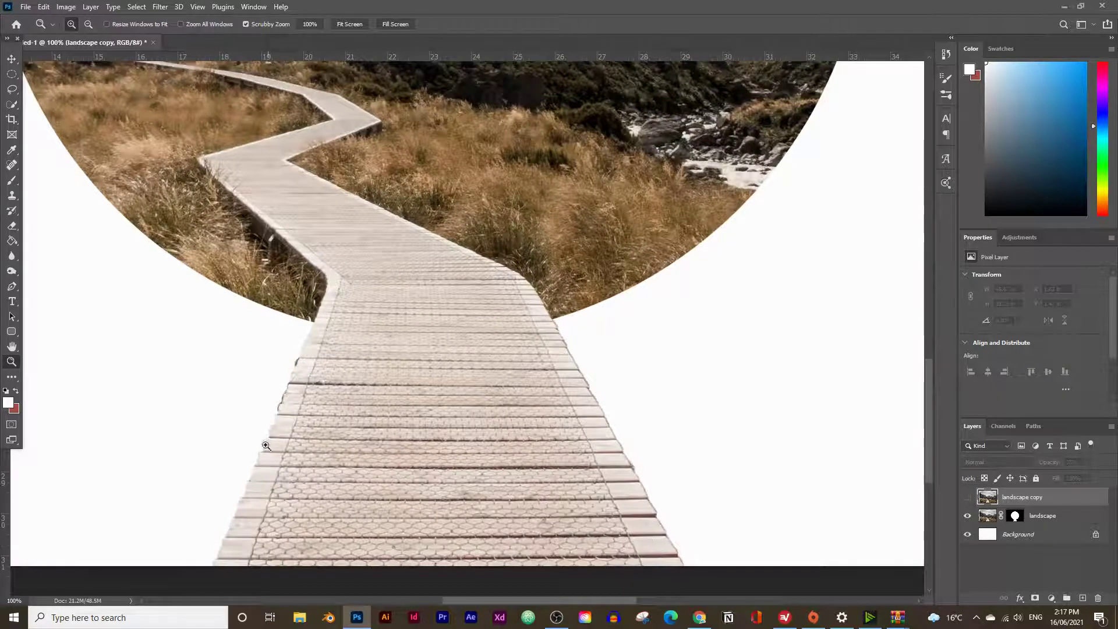
pyautogui.keyDown('alt'); pyautogui.click(457, 307); pyautogui.keyUp('alt')
pyautogui.keyDown('alt'); pyautogui.click(426, 385); pyautogui.keyUp('alt')
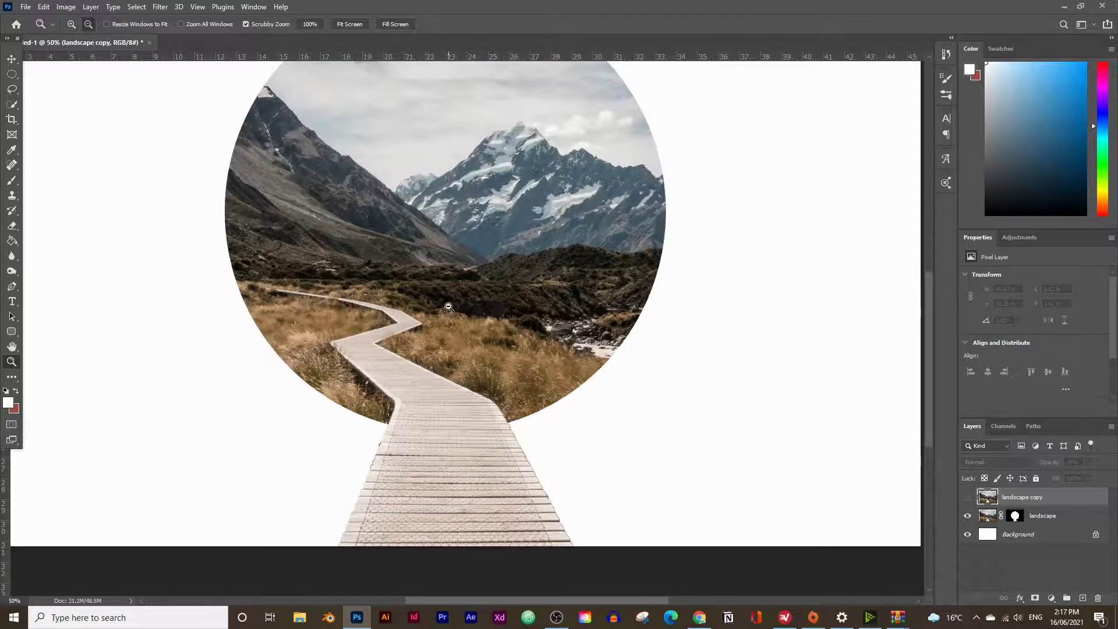
pyautogui.keyDown('alt'); pyautogui.click(463, 315); pyautogui.keyUp('alt')
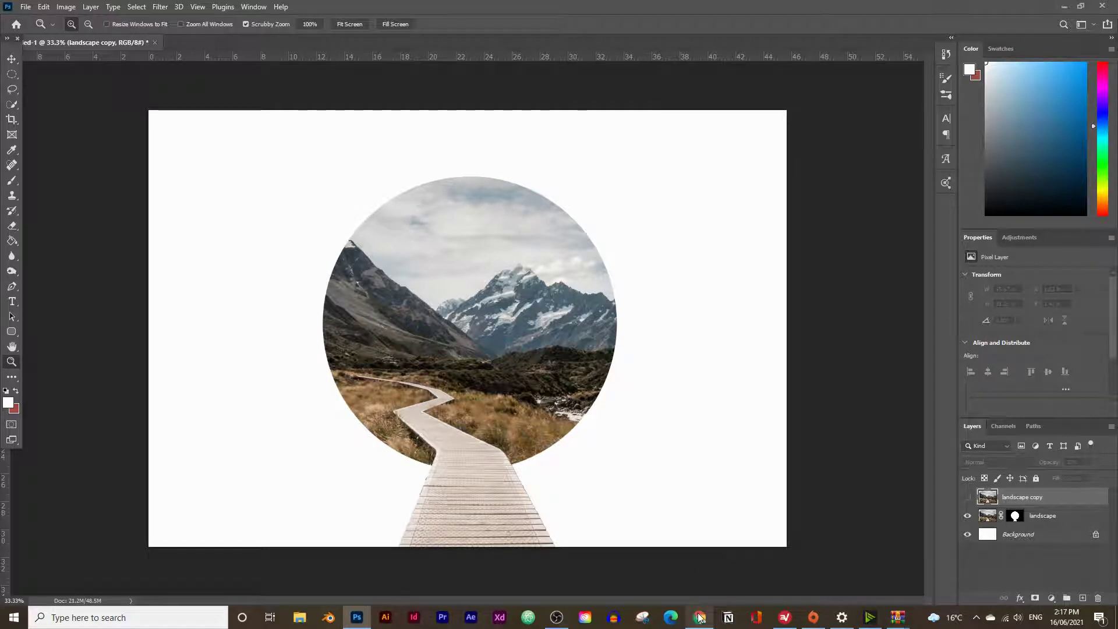
# Step: Switch to Chrome and copy the Pexels photo of the woman in a yellow dress walking down the blue alley
pyautogui.moveTo(699, 617)
pyautogui.click(696, 580)
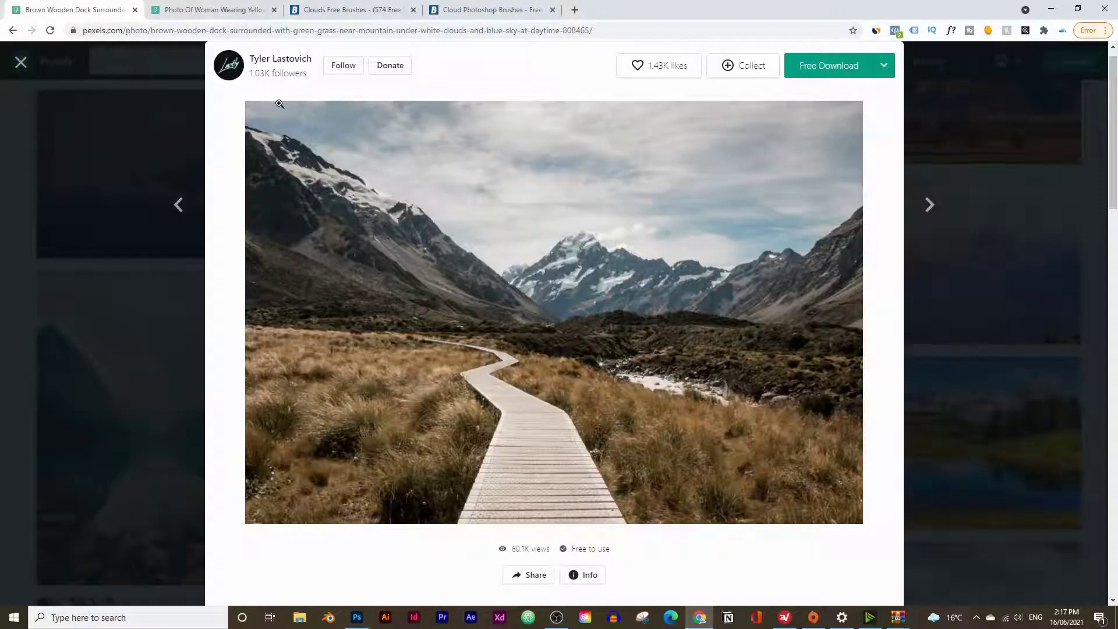
pyautogui.click(200, 5)
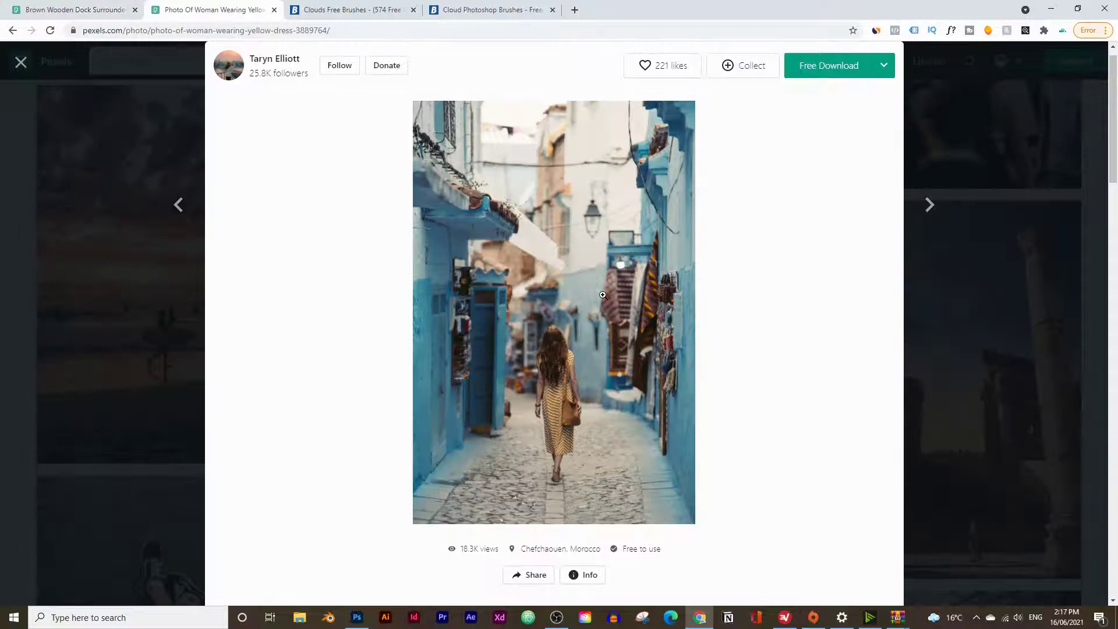
pyautogui.rightClick(513, 271)
pyautogui.click(562, 403)
pyautogui.rightClick(515, 317)
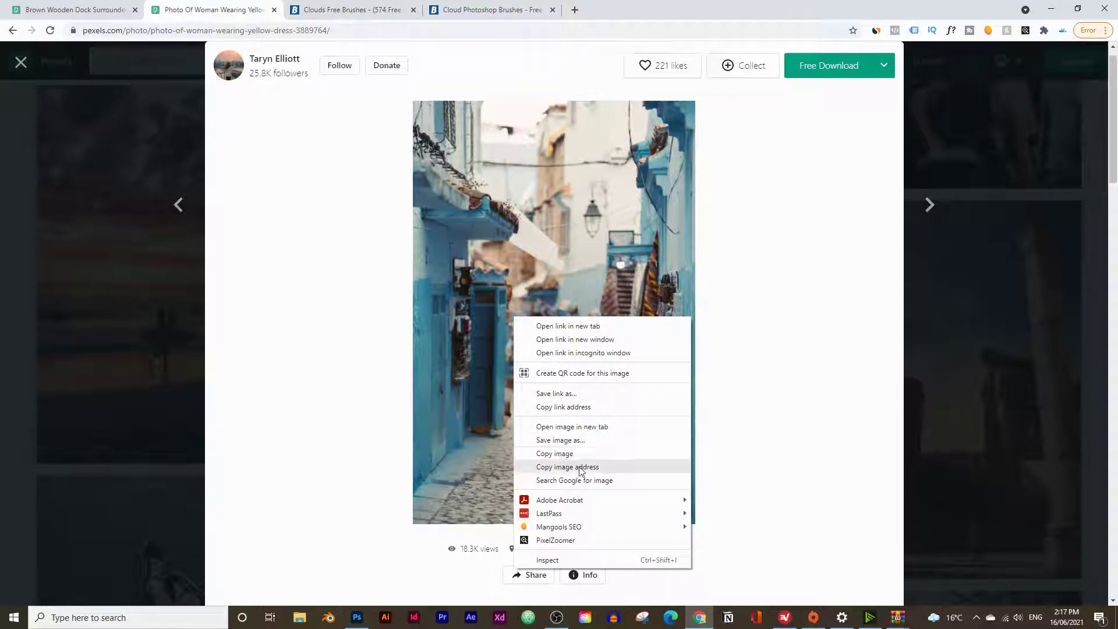
pyautogui.click(568, 454)
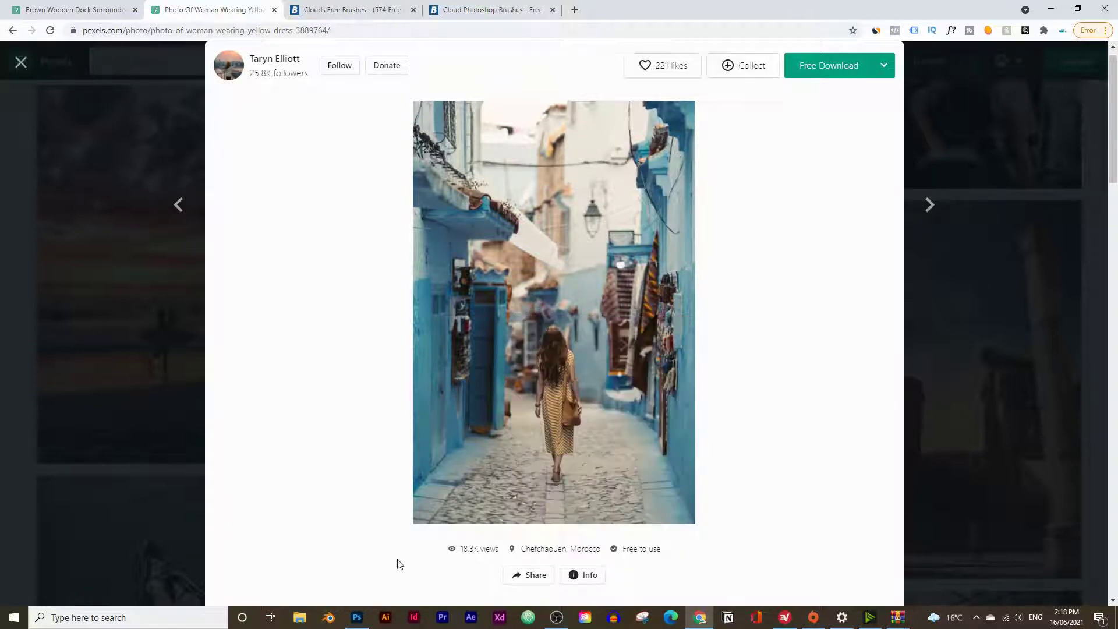
# Step: Switch back to Photoshop, paste the copied photo as a new layer, and delete the landscape copy layer
pyautogui.click(358, 617)
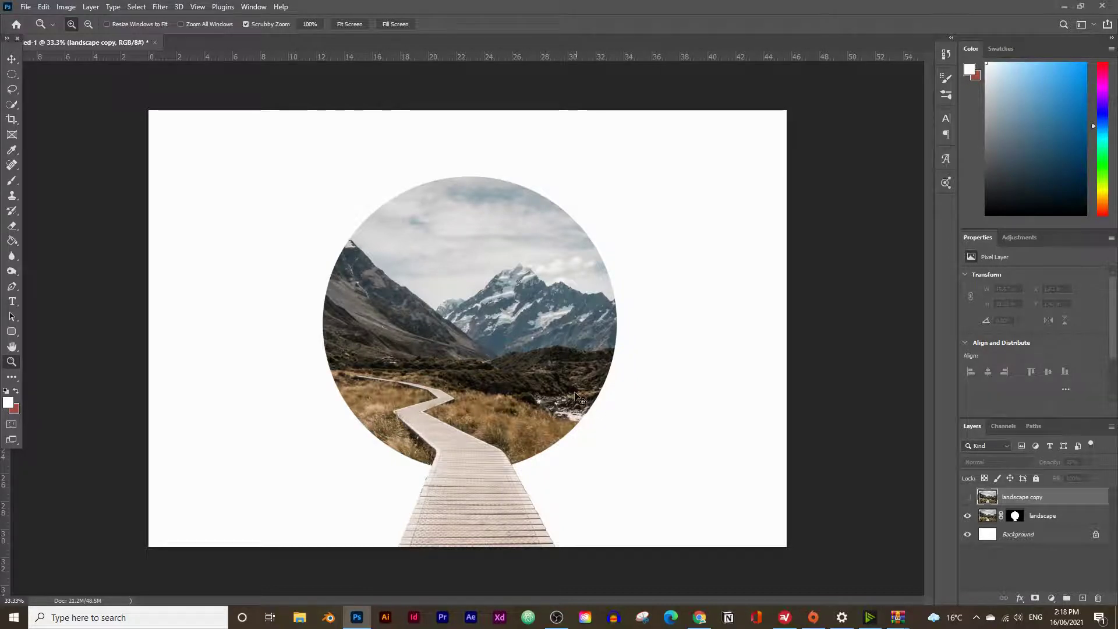
pyautogui.hotkey('ctrl', 'v')
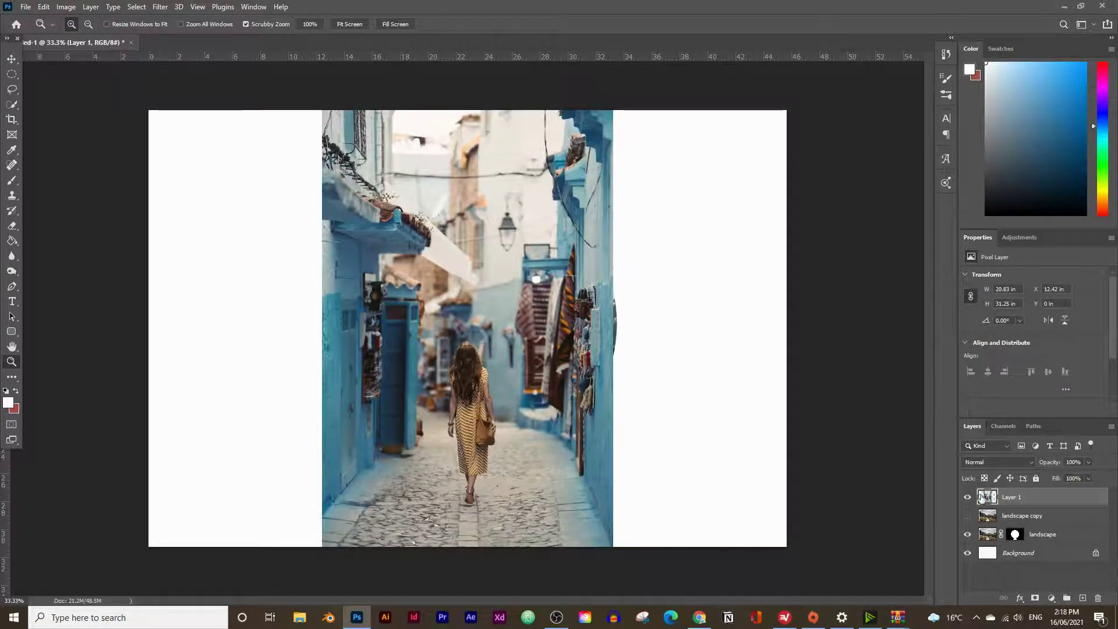
pyautogui.click(1038, 517)
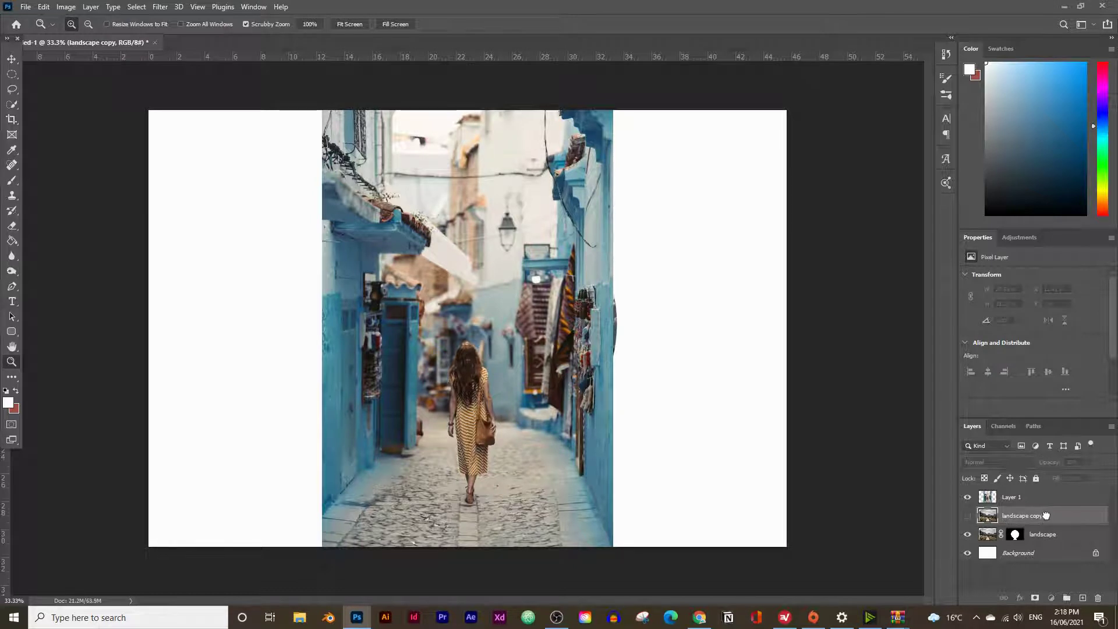
pyautogui.moveTo(1050, 519); pyautogui.dragTo(1098, 598)
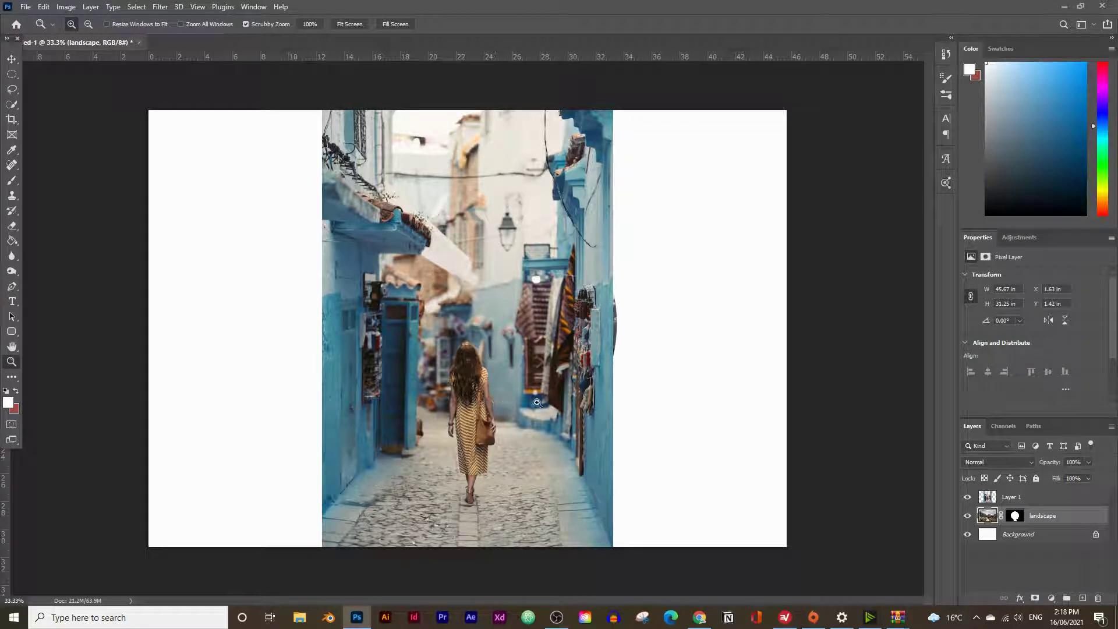
# Step: Rename the pasted alley photo's layer to person walking
pyautogui.hotkey('ctrl', 't')
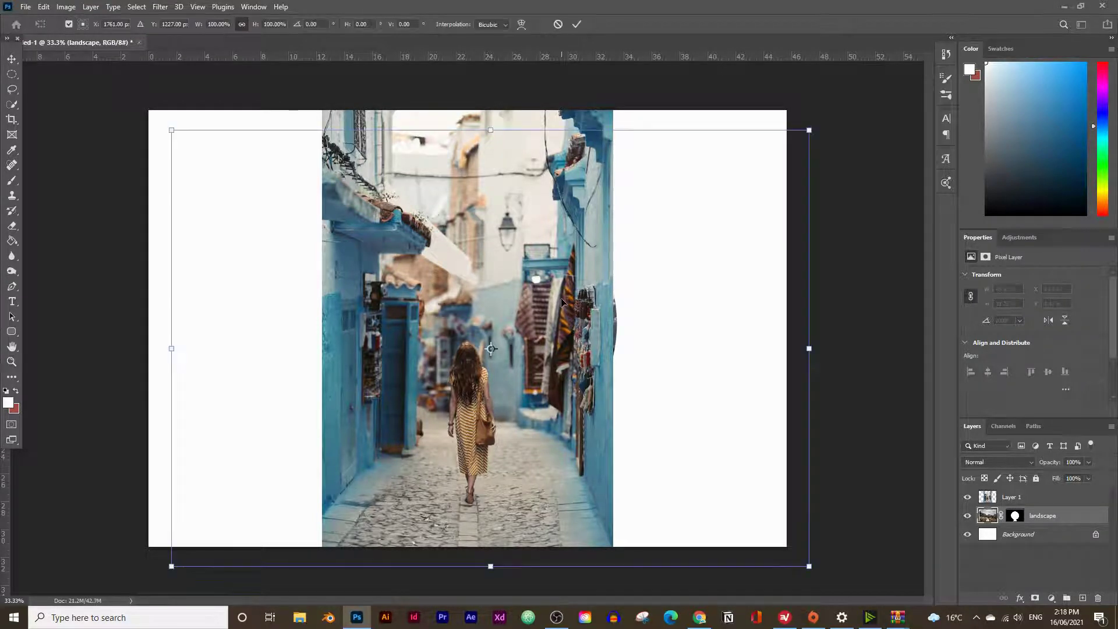
pyautogui.press('Escape')
pyautogui.click(1017, 497)
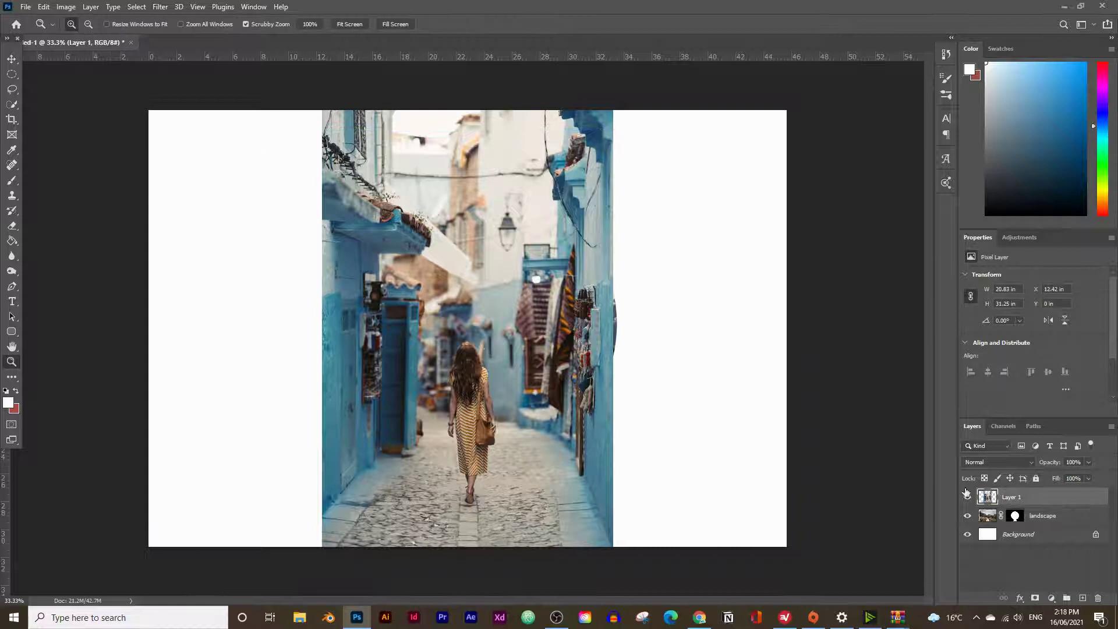
pyautogui.doubleClick(1017, 498)
pyautogui.write('girl')
pyautogui.press('Return')
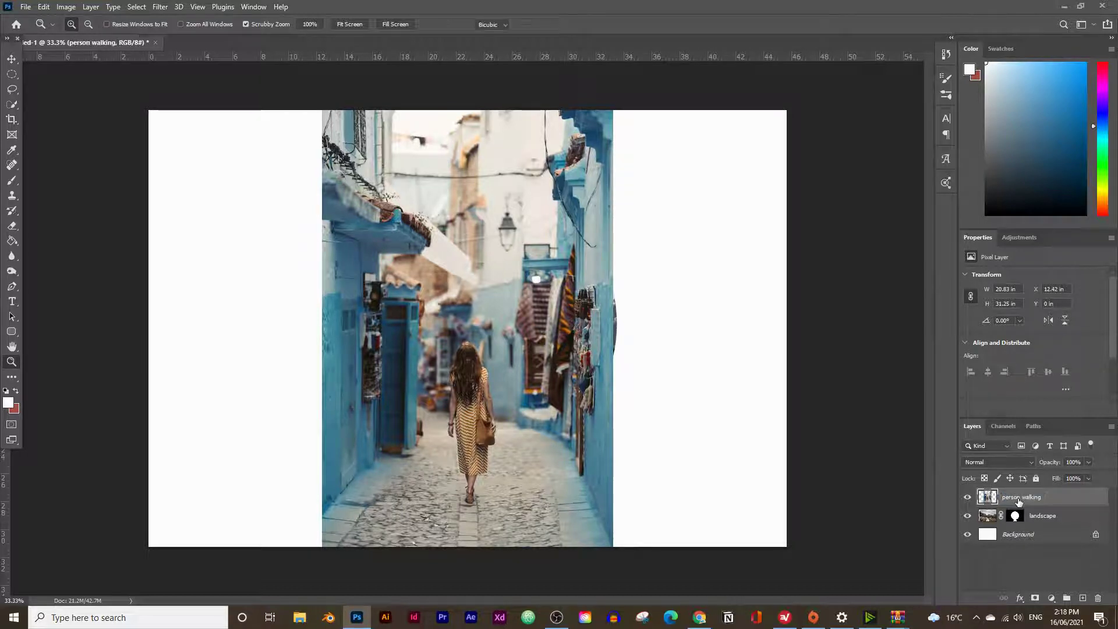
# Step: Scale the person walking photo down to about 16.36 by 24.54 in and place it over the circle
pyautogui.hotkey('ctrl', 't')
pyautogui.moveTo(469, 109); pyautogui.dragTo(469, 203)
pyautogui.moveTo(493, 360); pyautogui.dragTo(494, 333)
pyautogui.press('Return')
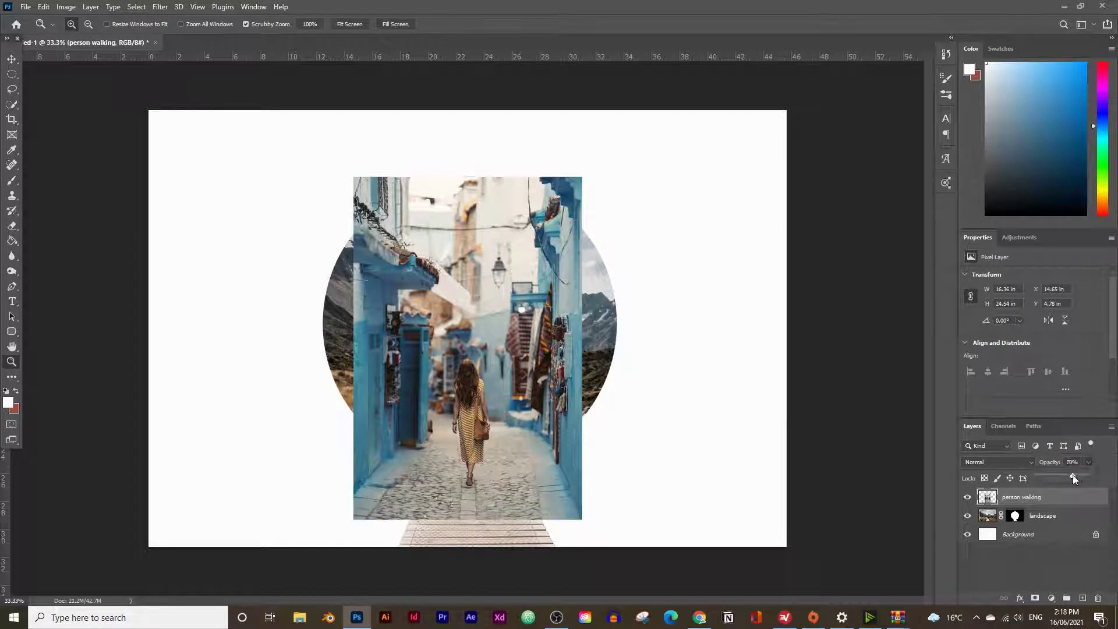
# Step: Align the woman with the boardwalk with the person walking layer's opacity lowered to 46%, and restore the opacity to 100%
pyautogui.moveTo(1064, 475); pyautogui.dragTo(1060, 476)
pyautogui.moveTo(544, 400); pyautogui.dragTo(530, 395)
pyautogui.press('v')
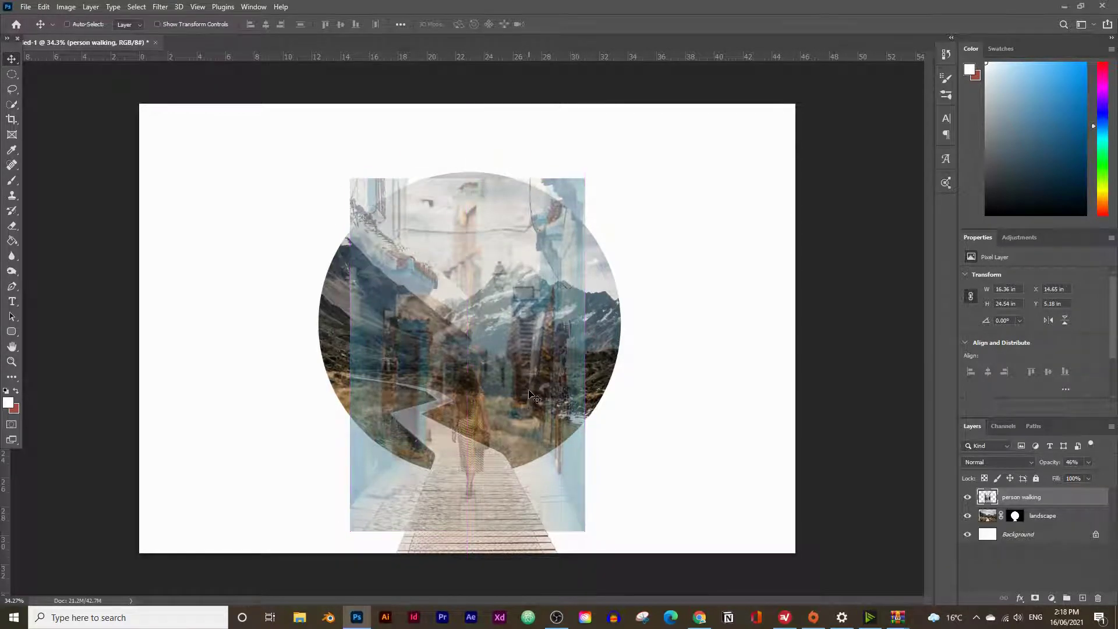
pyautogui.click(1089, 462)
pyautogui.moveTo(1093, 477); pyautogui.dragTo(1109, 476)
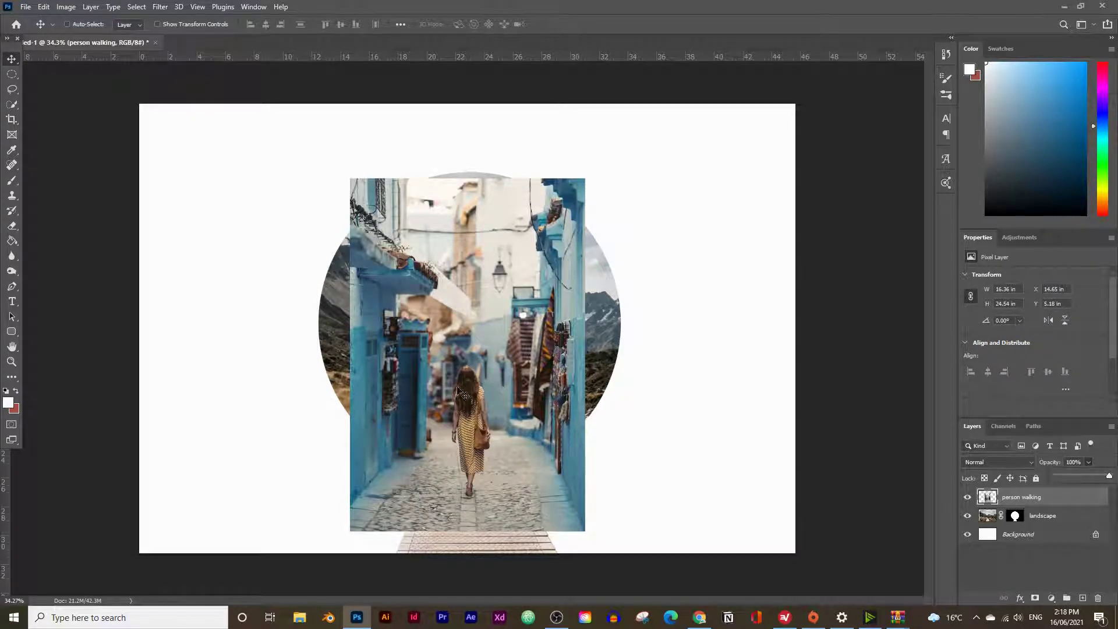
# Step: Select a rectangle of about 3.86 by 10.14 in around the woman and copy it to a new layer
pyautogui.click(8, 77)
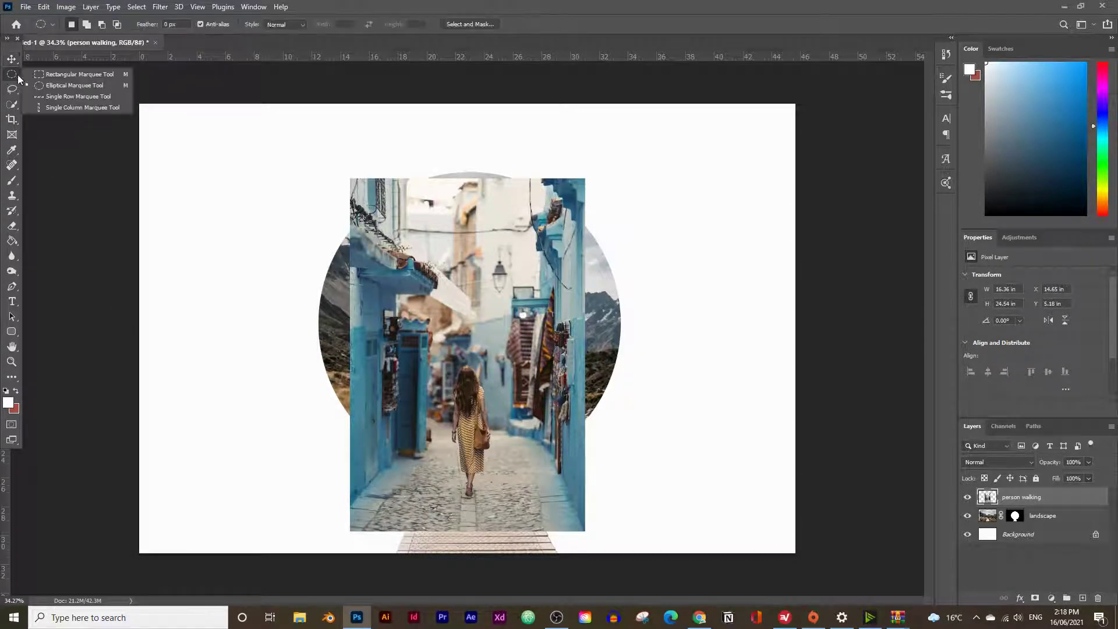
pyautogui.click(58, 75)
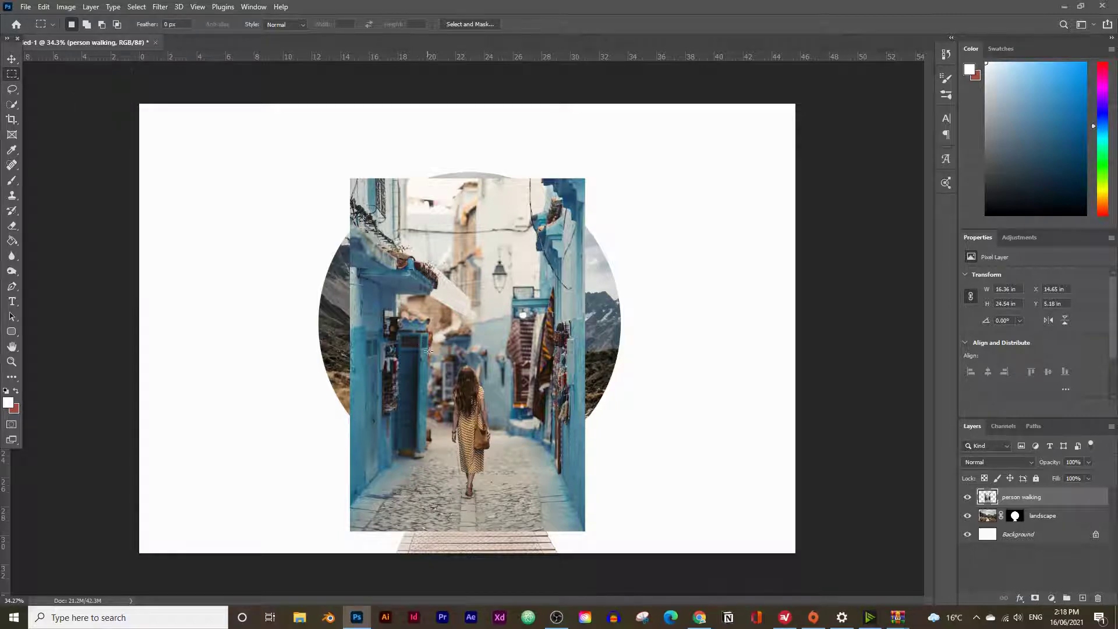
pyautogui.moveTo(443, 357); pyautogui.dragTo(499, 504)
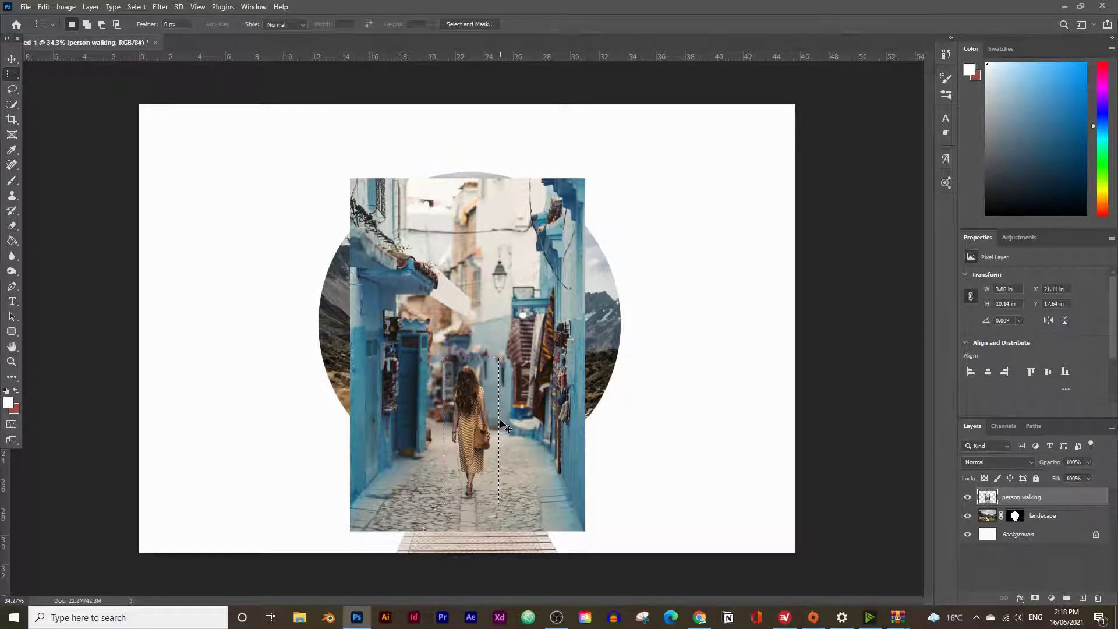
pyautogui.hotkey('ctrl', 'j')
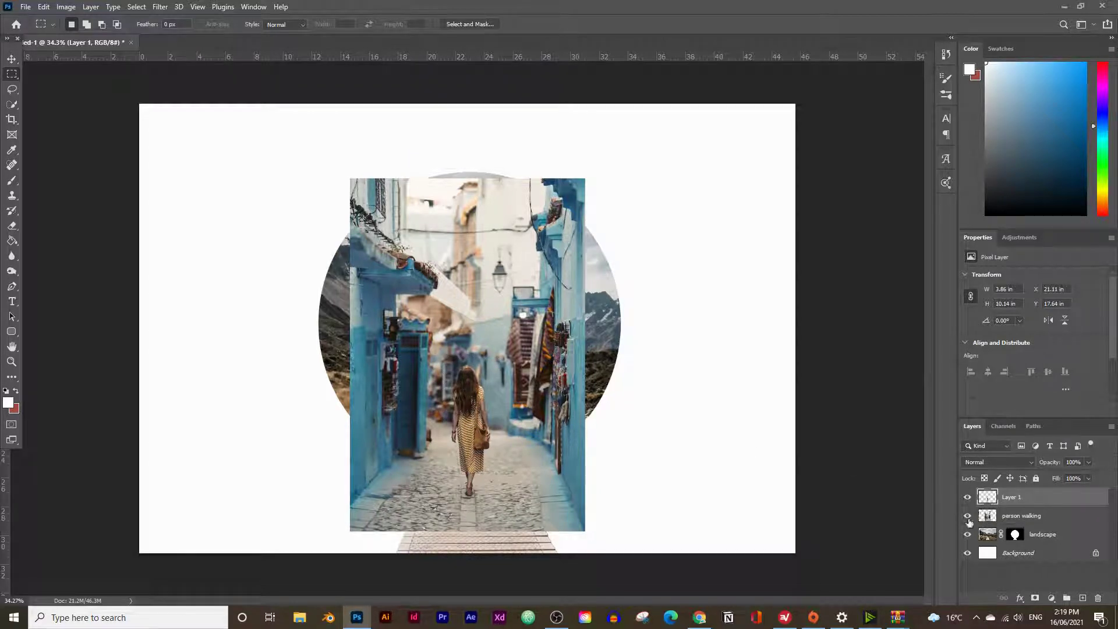
# Step: Hide the person walking layer and rename the new cropped layer to person walking subject
pyautogui.click(968, 516)
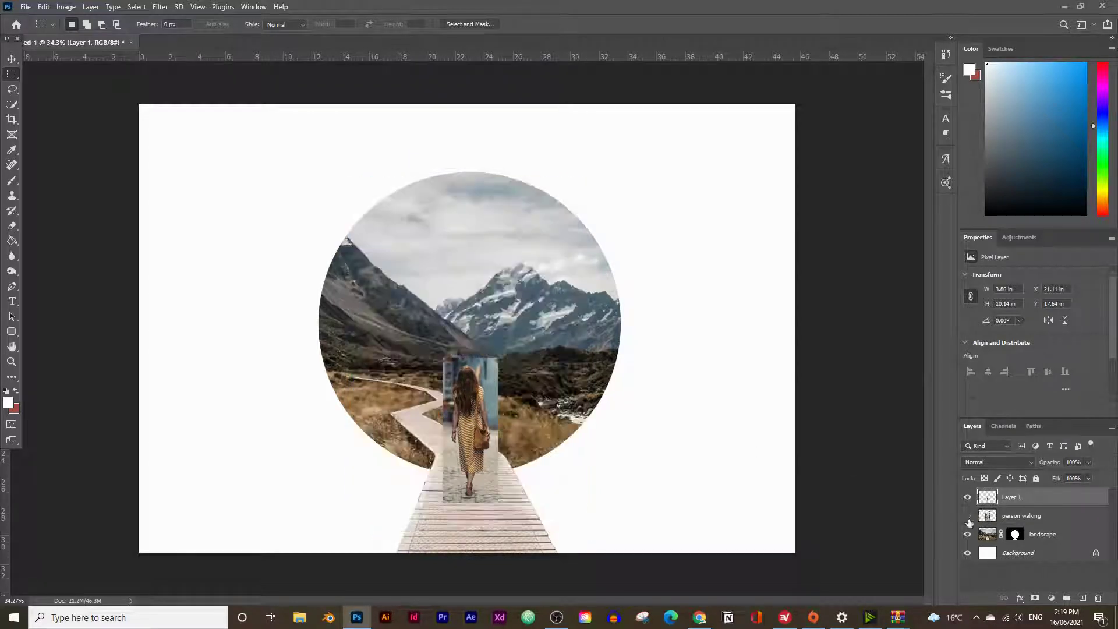
pyautogui.doubleClick(1013, 497)
pyautogui.write('person walking subject')
pyautogui.click(1070, 518)
pyautogui.click(1040, 505)
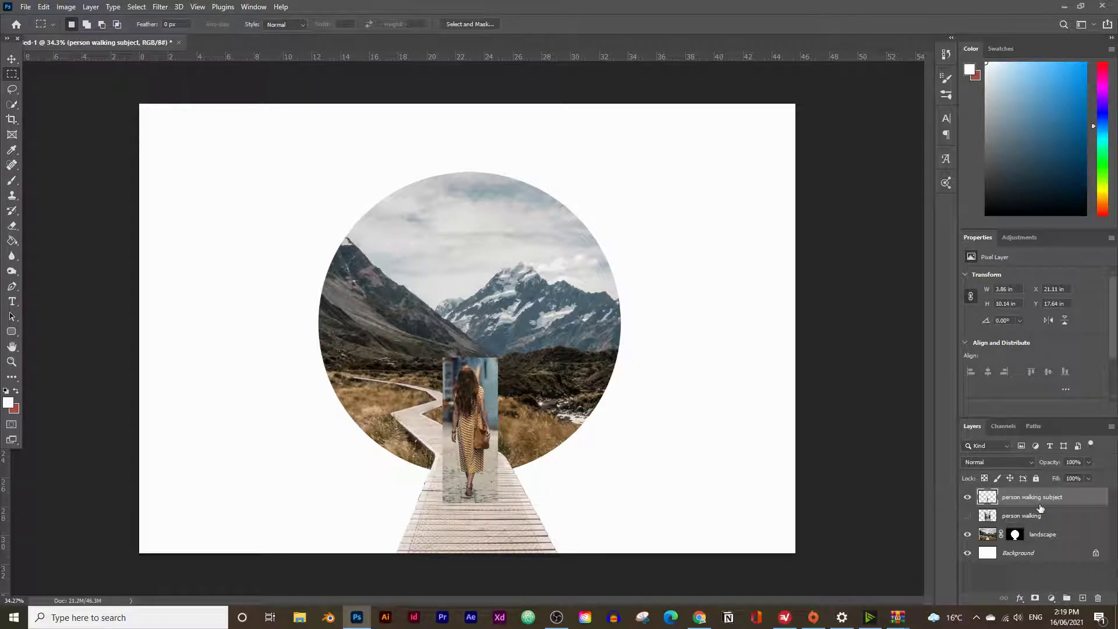
# Step: Show the full person walking photo to compare it with the cropped woman, and hide it again
pyautogui.click(11, 361)
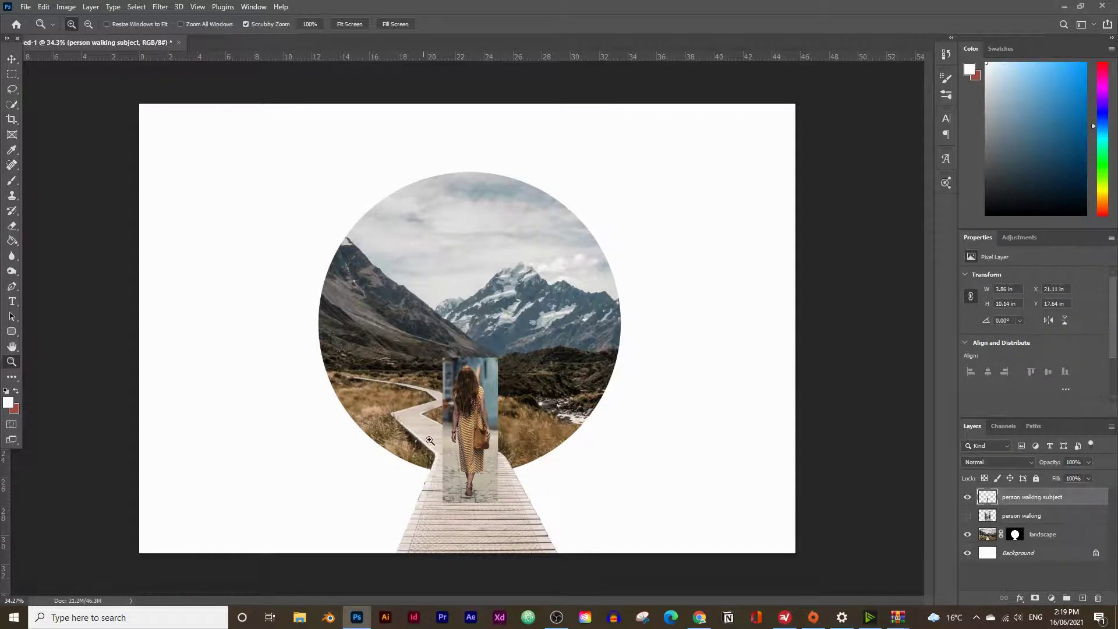
pyautogui.click(494, 434)
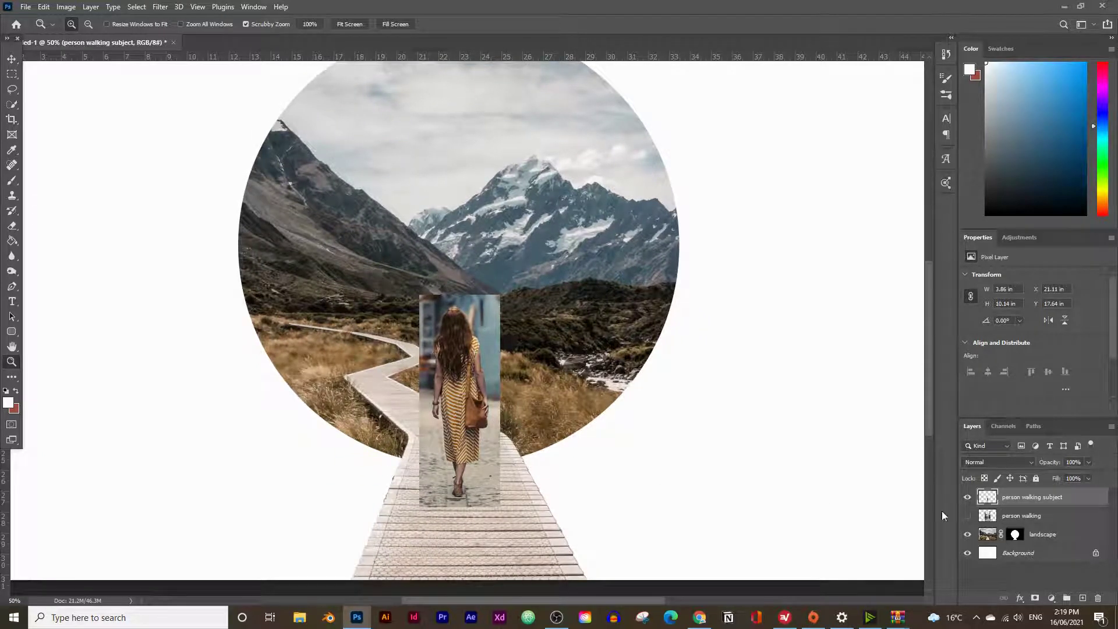
pyautogui.click(968, 516)
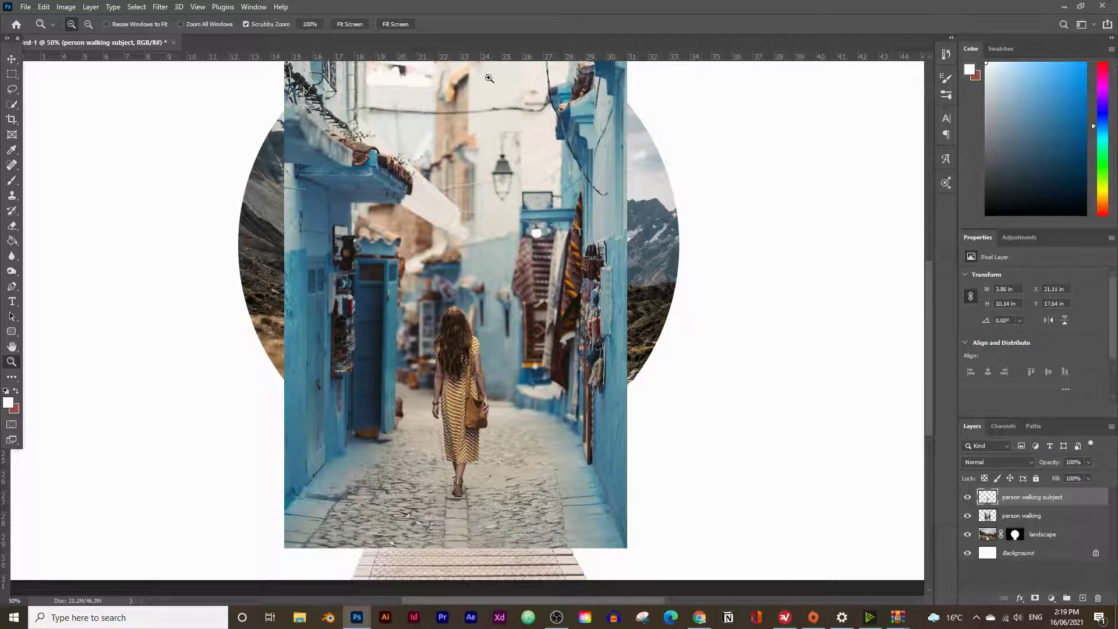
pyautogui.scroll(3, 520, 436)
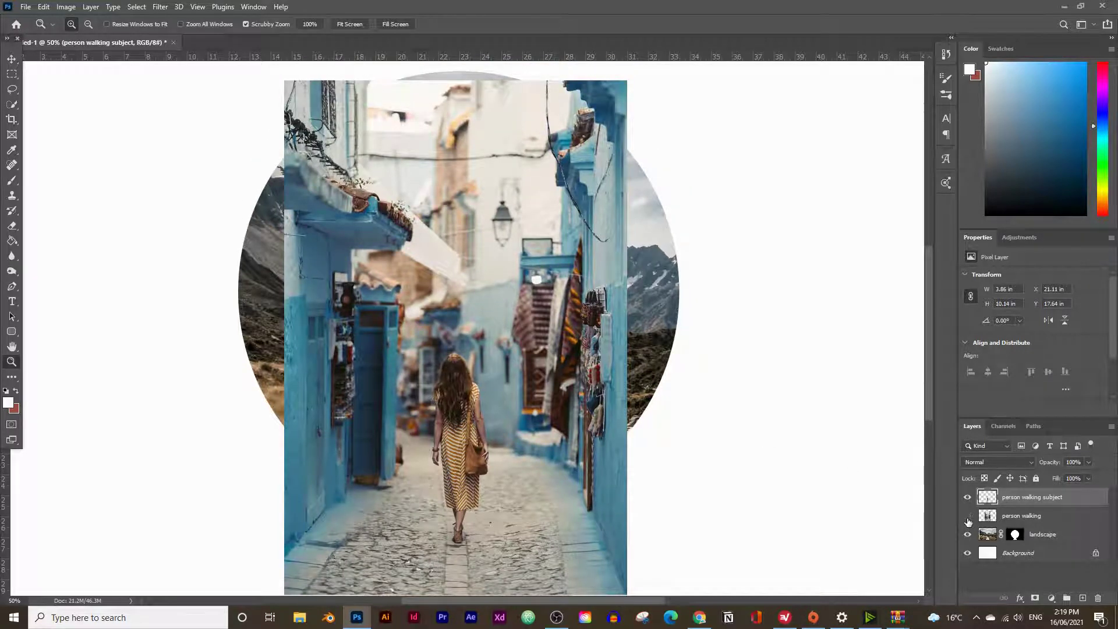
pyautogui.click(968, 515)
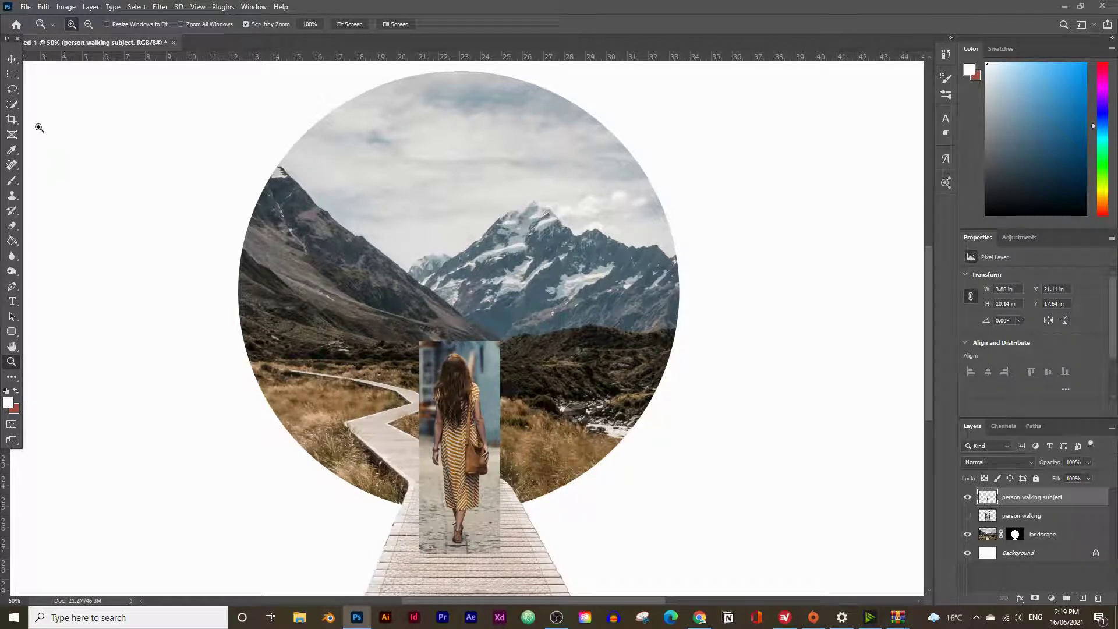
# Step: Isolate the woman with Select Subject in Select and Mask, and add the selection as a layer mask on person walking subject
pyautogui.click(12, 74)
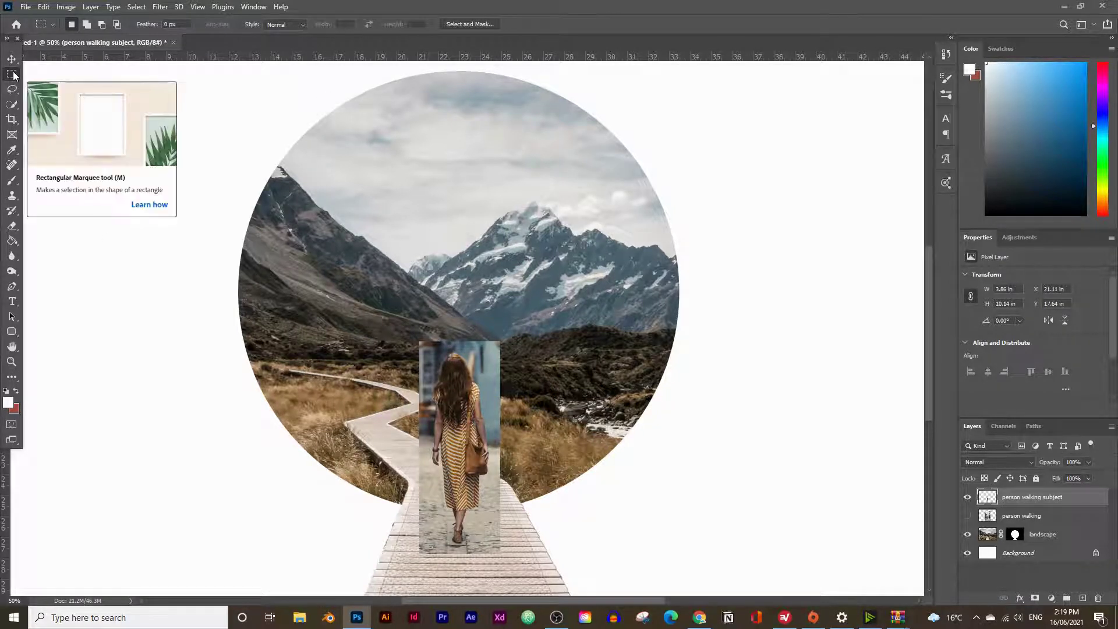
pyautogui.click(467, 23)
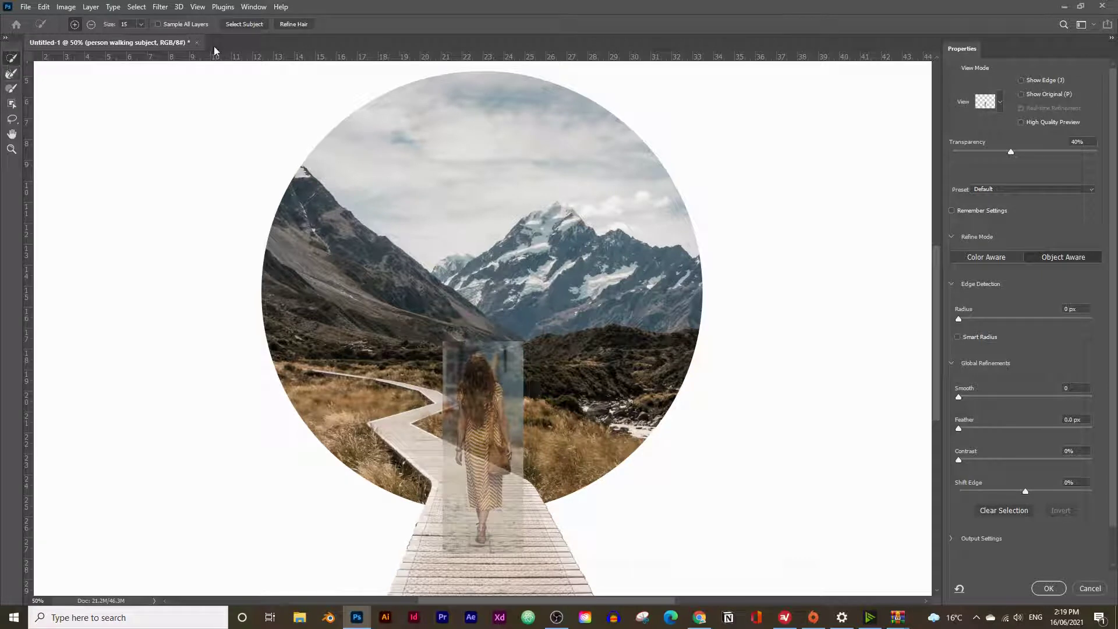
pyautogui.click(242, 24)
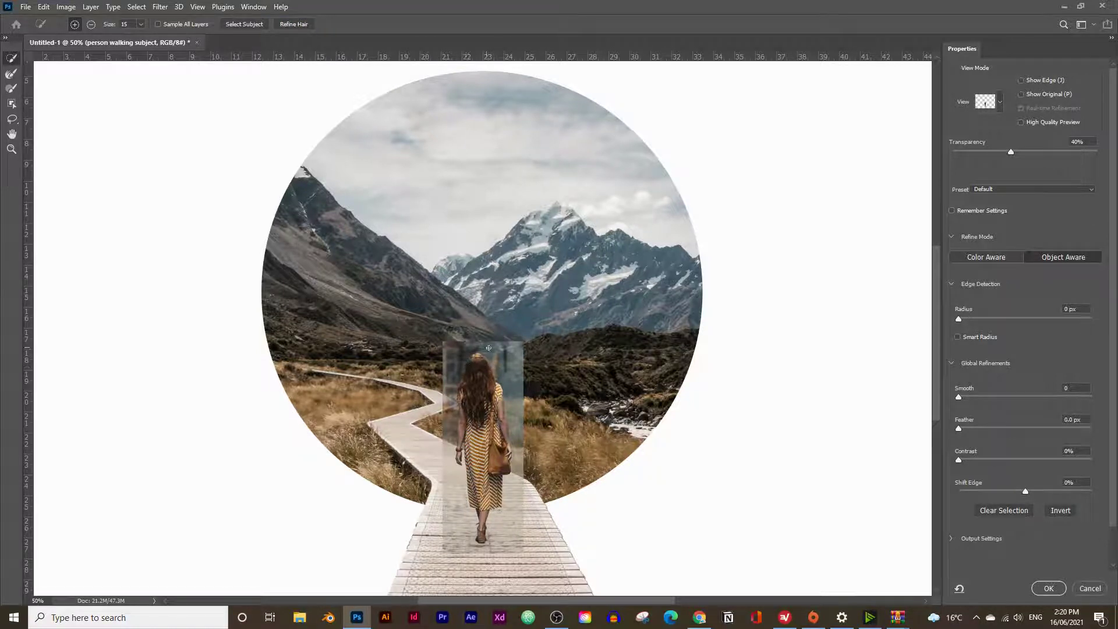
pyautogui.click(1049, 589)
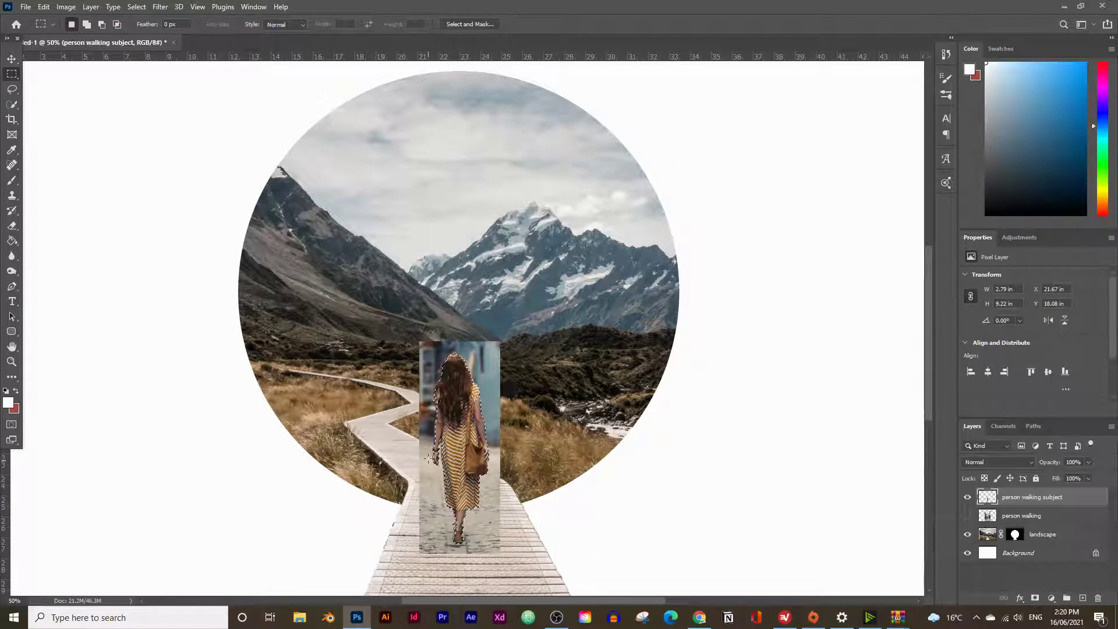
pyautogui.click(1035, 600)
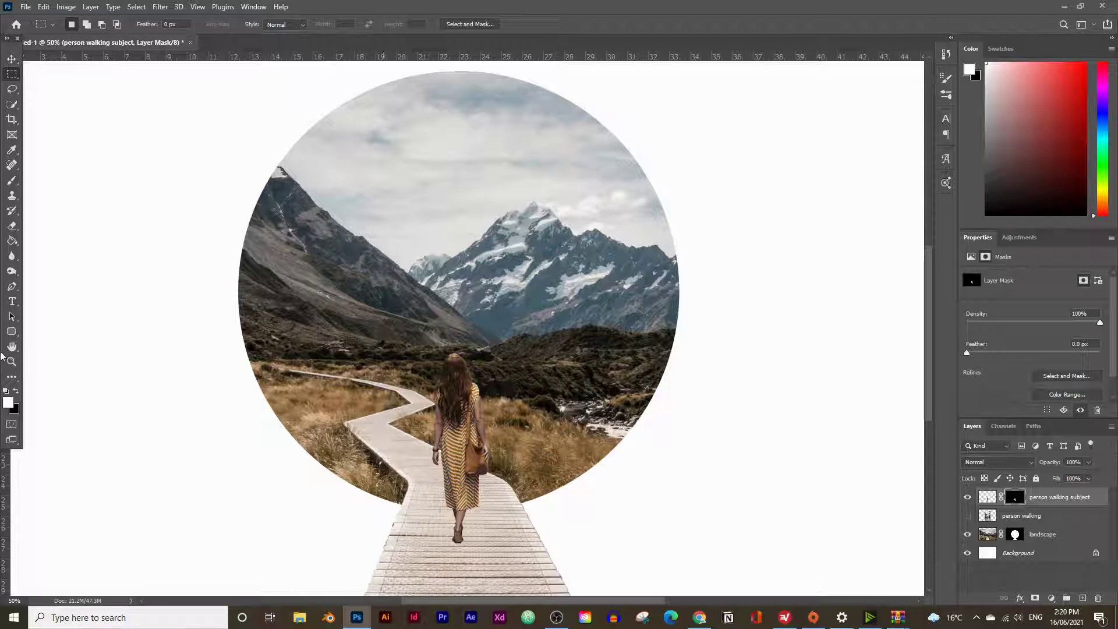
# Step: Check the cut-out woman within the whole composite and select the layer mask of the person walking subject layer
pyautogui.click(12, 361)
pyautogui.keyDown('alt'); pyautogui.click(496, 320); pyautogui.keyUp('alt')
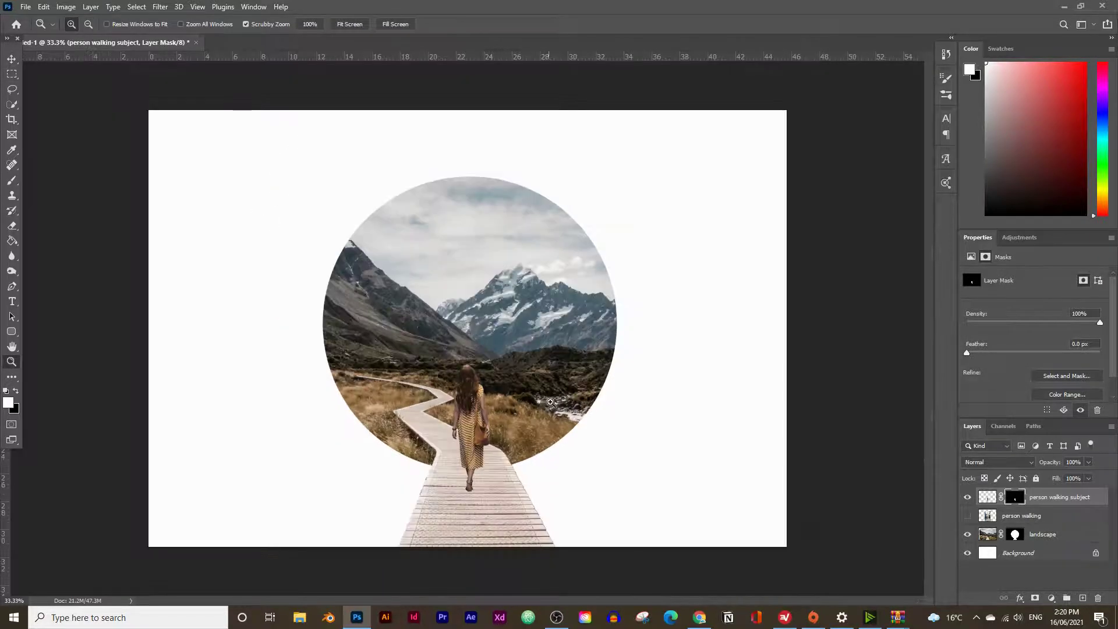
pyautogui.click(510, 402)
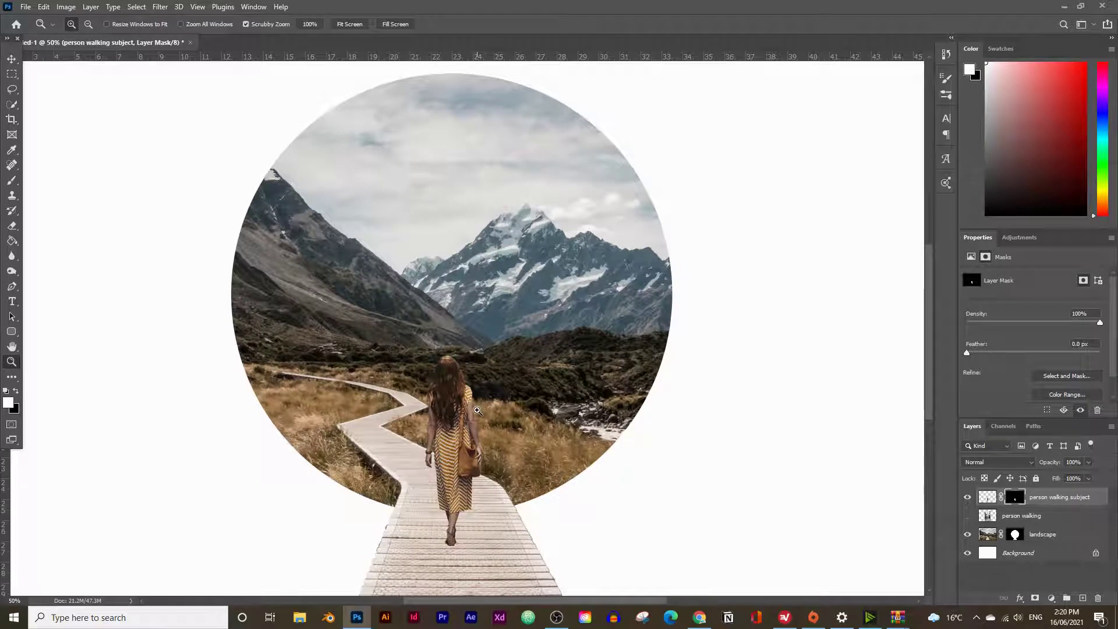
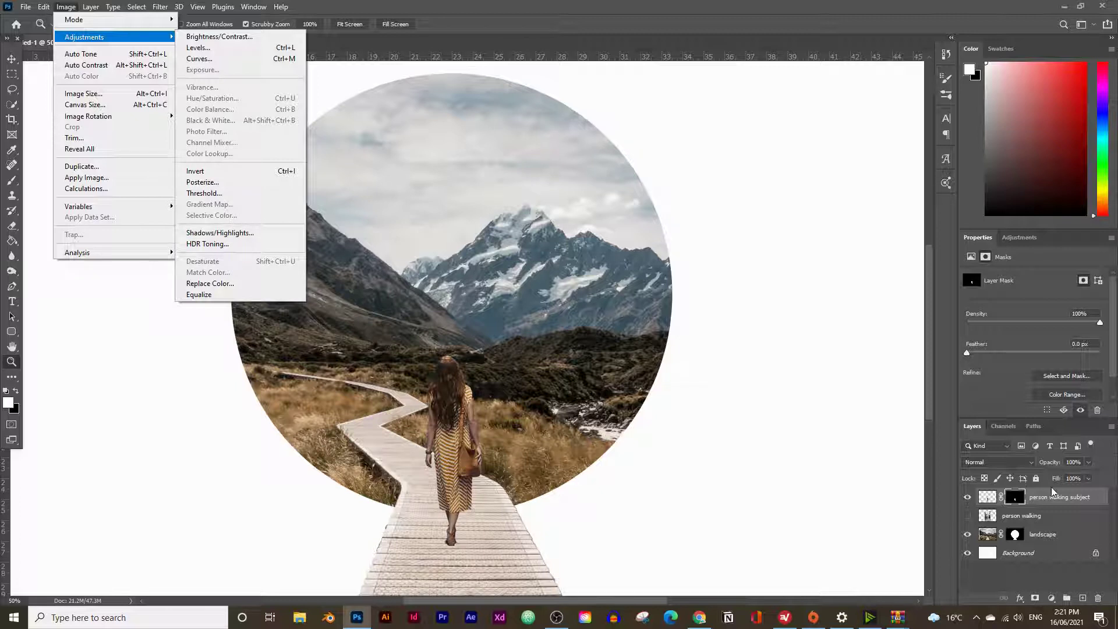
pyautogui.click(1052, 510)
pyautogui.click(1052, 512)
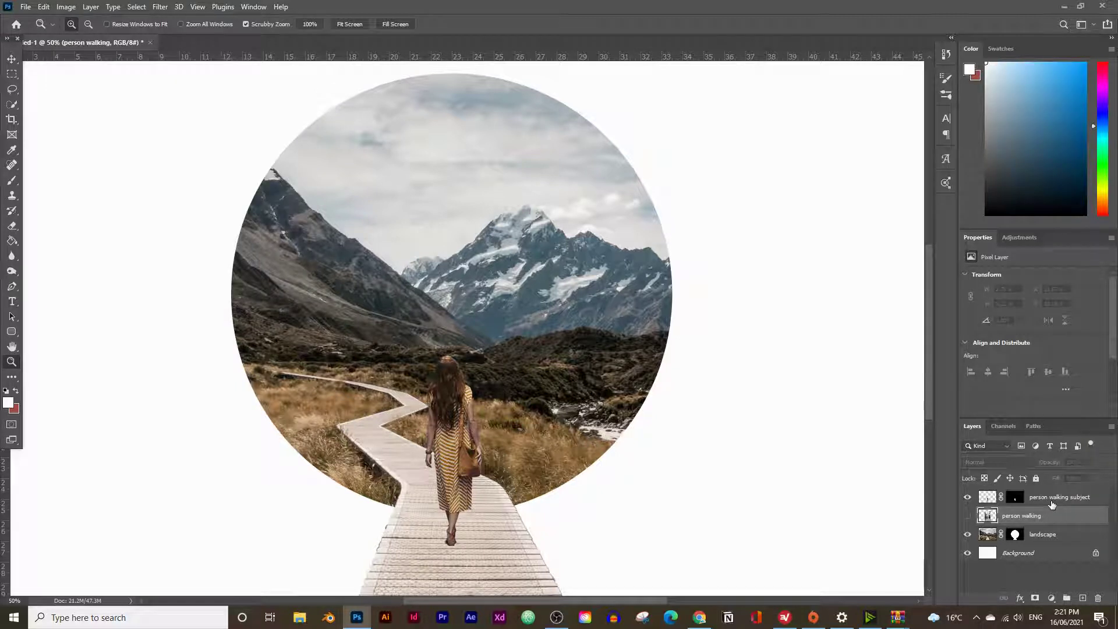
pyautogui.click(1017, 499)
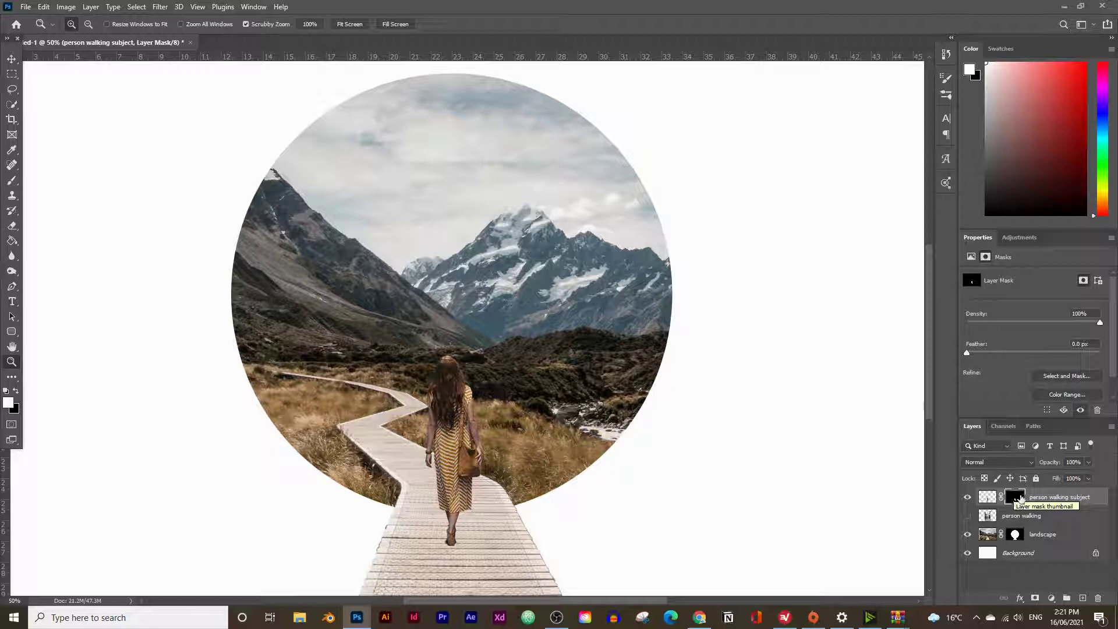
# Step: Apply Match Color to the image of the person walking subject layer, with Untitled-1 as the source and landscape as its layer
pyautogui.click(995, 497)
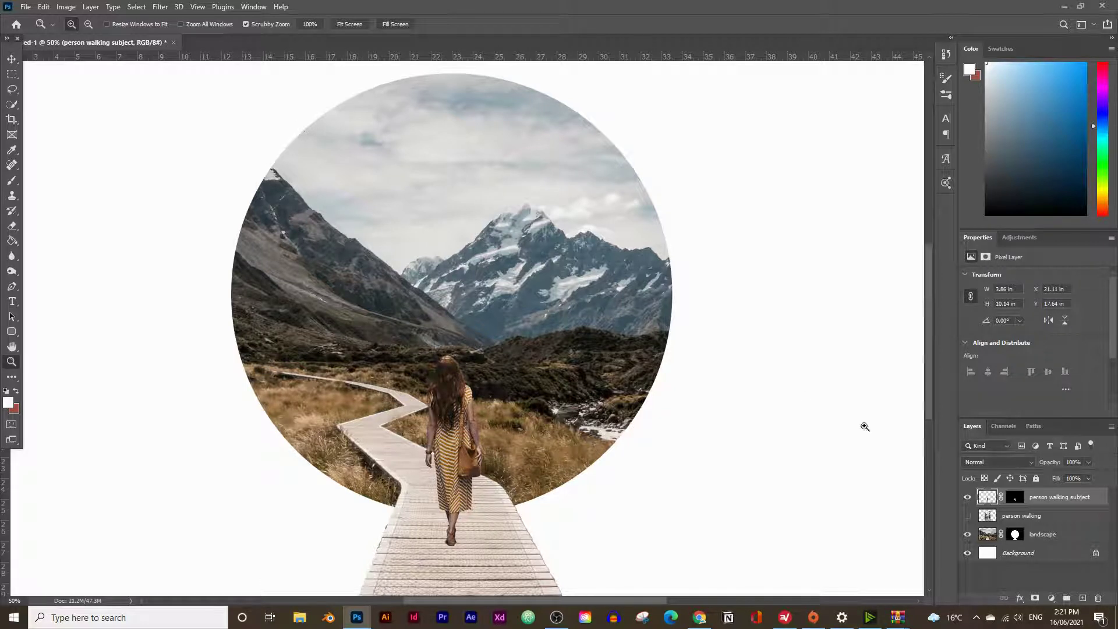
pyautogui.click(1015, 499)
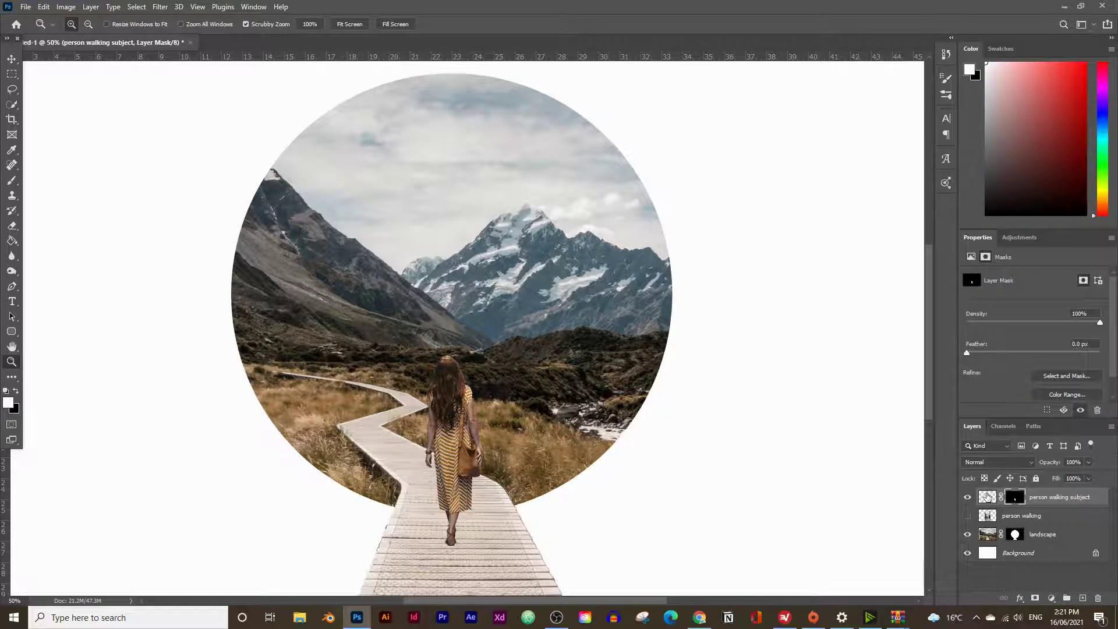
pyautogui.click(997, 497)
pyautogui.click(66, 7)
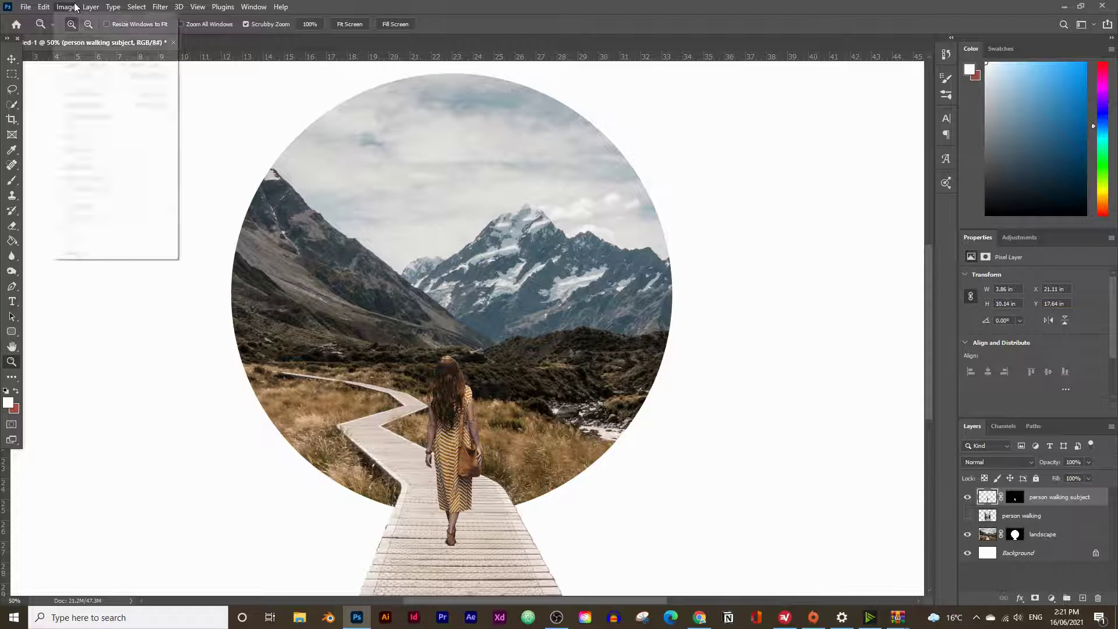
pyautogui.moveTo(90, 39)
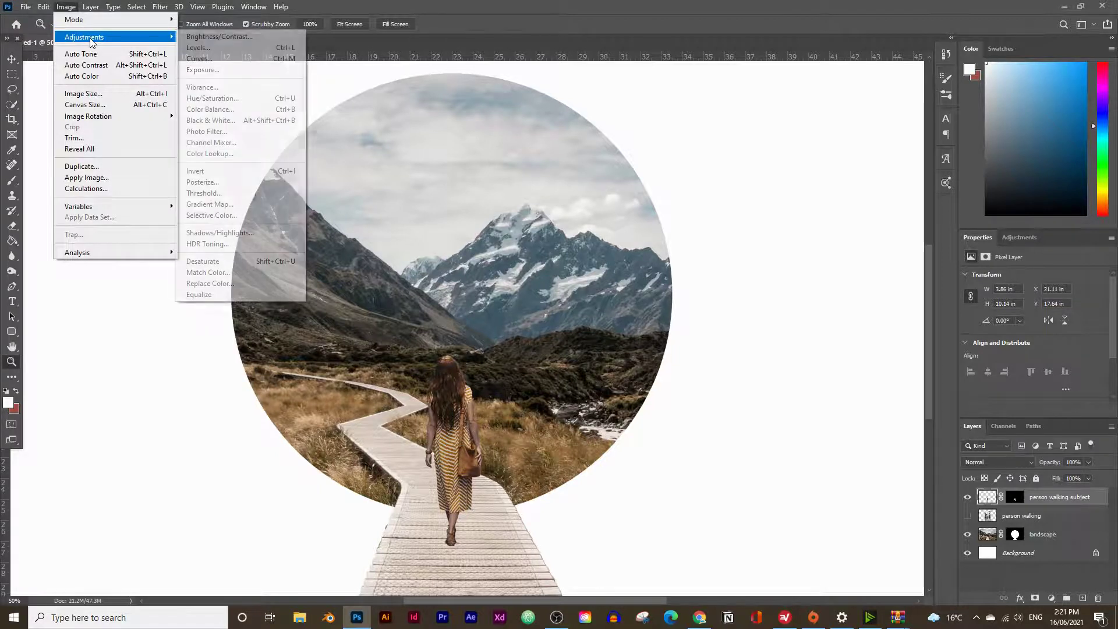
pyautogui.click(219, 272)
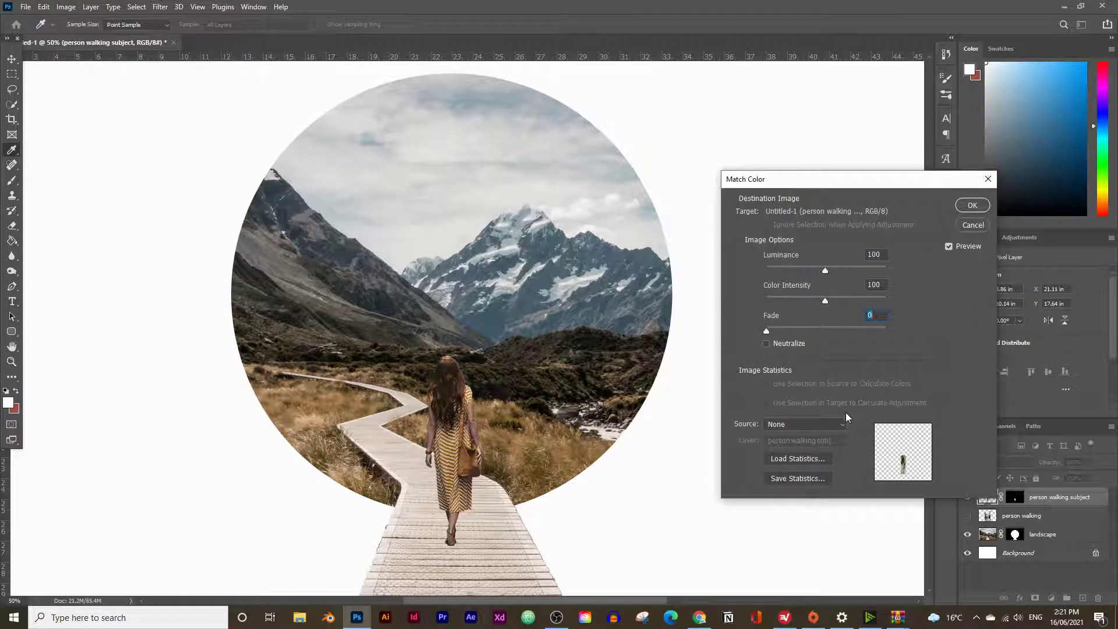
pyautogui.click(819, 428)
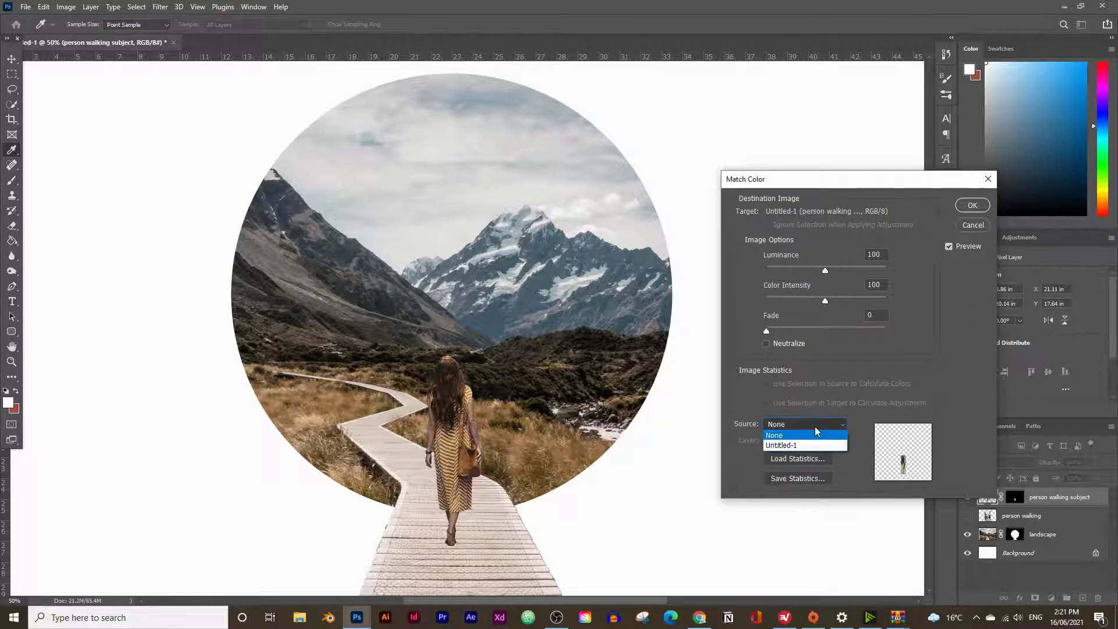
pyautogui.click(792, 446)
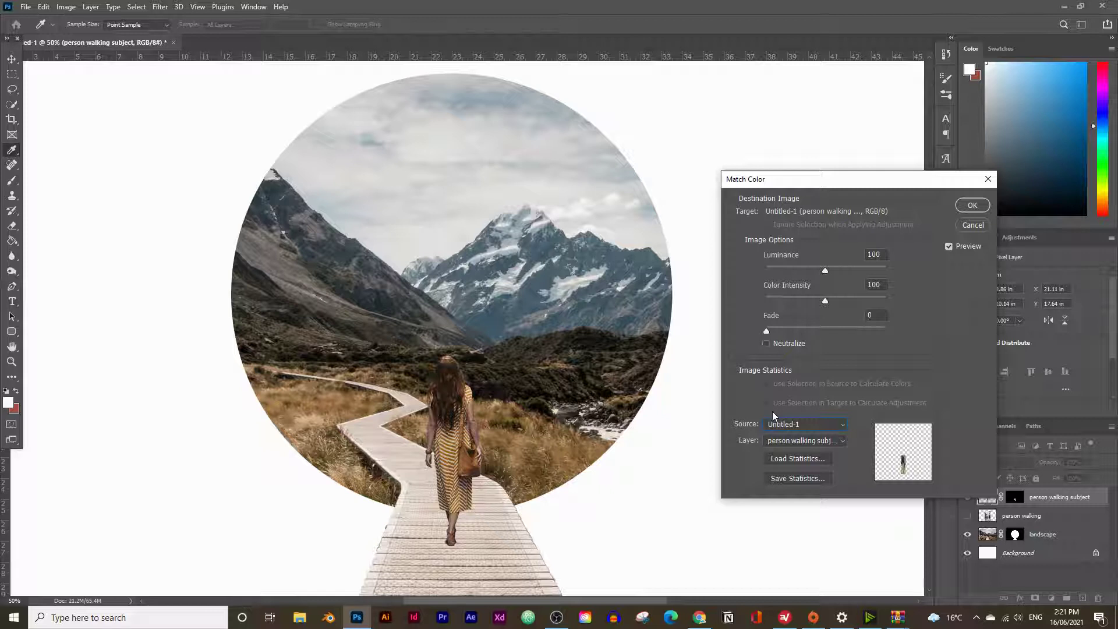
pyautogui.click(785, 427)
pyautogui.click(791, 428)
pyautogui.click(805, 441)
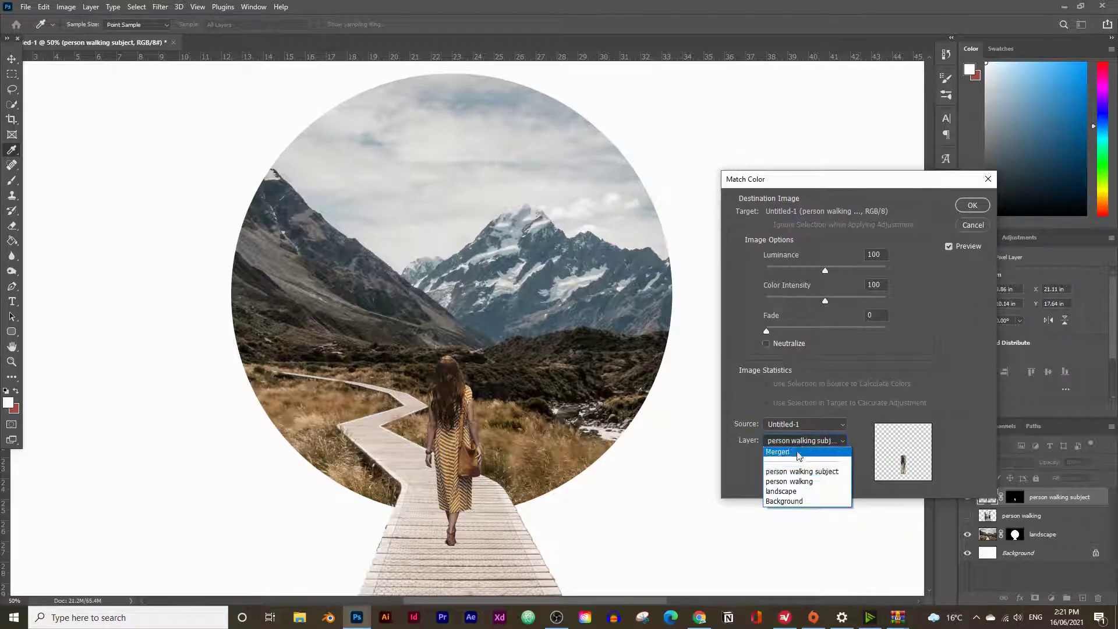
pyautogui.click(797, 492)
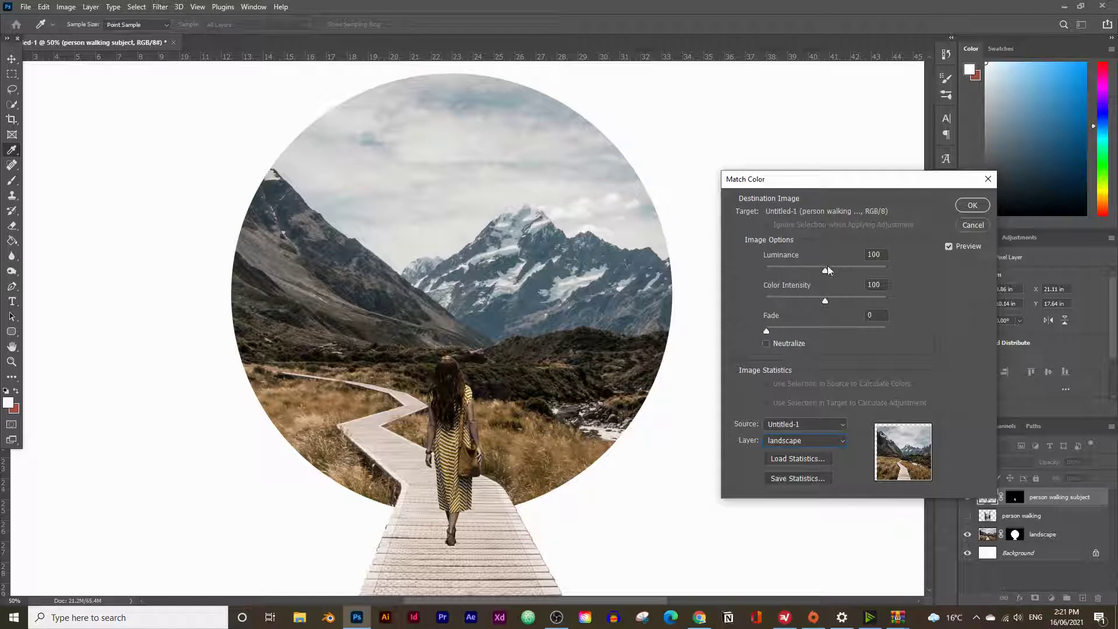
# Step: Set the Match Color luminance to 147, raise the color intensity, and apply the adjustment to the woman
pyautogui.moveTo(839, 272); pyautogui.dragTo(833, 302)
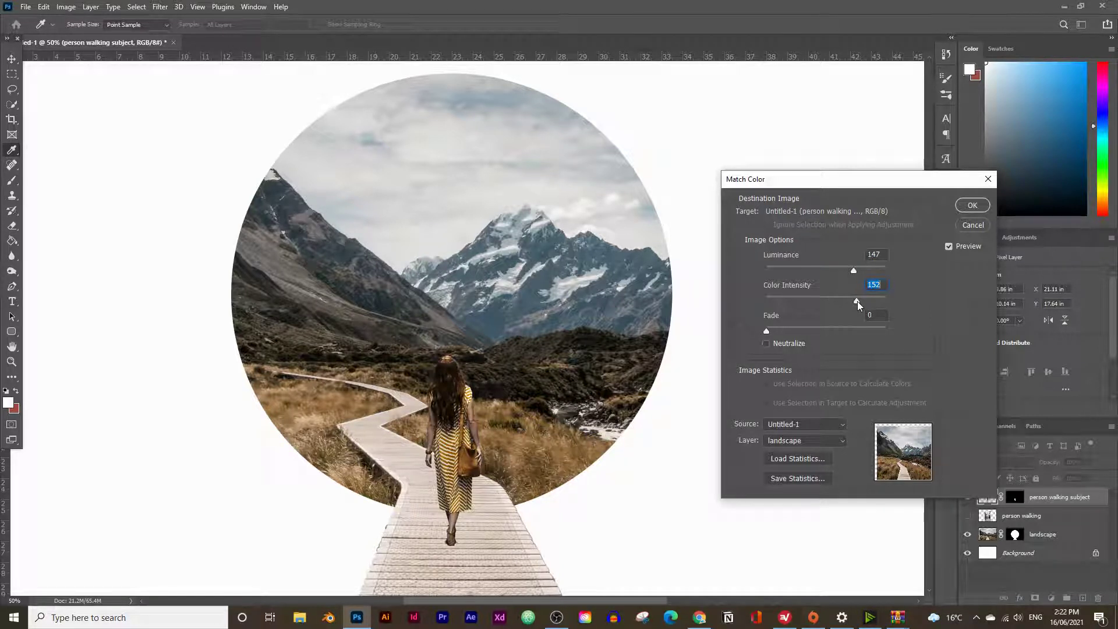
pyautogui.click(846, 302)
pyautogui.click(973, 206)
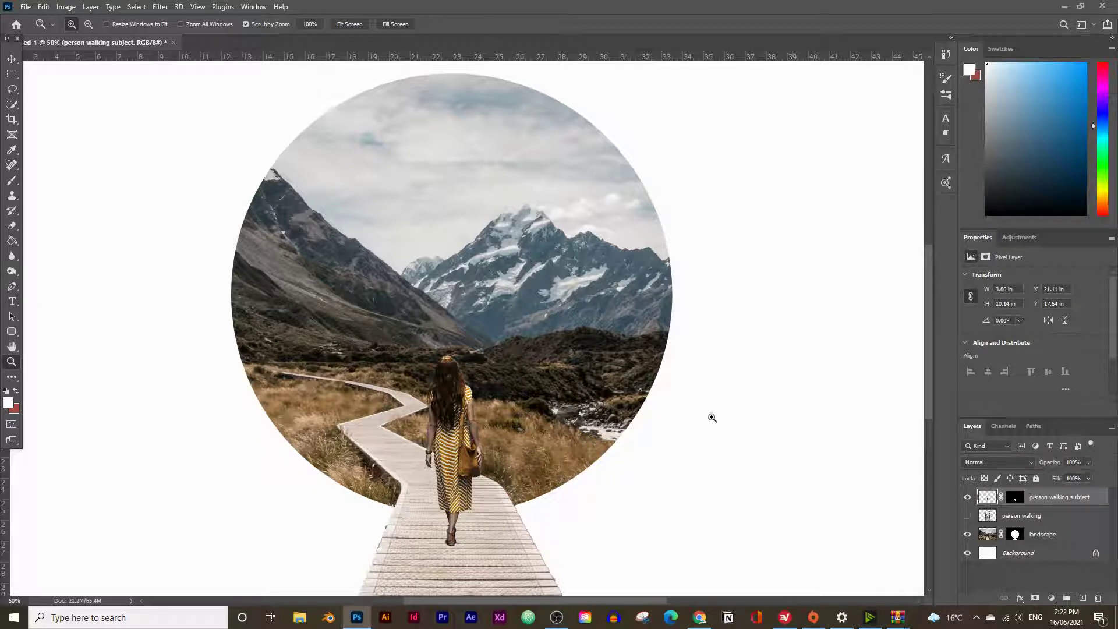
# Step: Compare the woman before and after the colour match, and check her within the whole composite
pyautogui.hotkey('ctrl', 'z')
pyautogui.hotkey('ctrl', 'shift', 'z')
pyautogui.hotkey('ctrl', 'z')
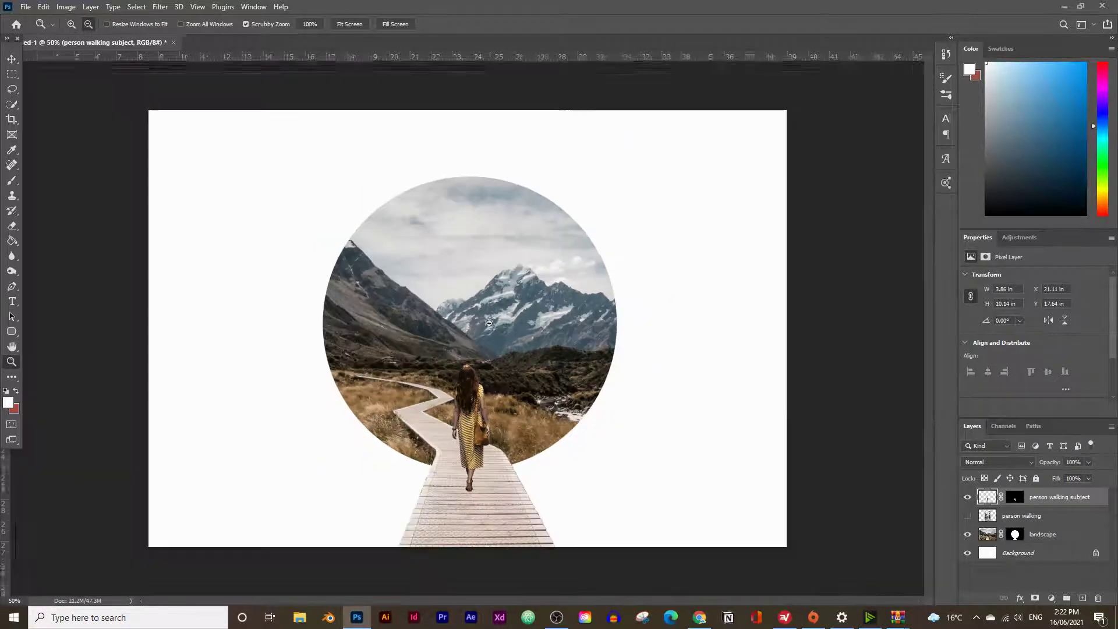
pyautogui.keyDown('alt'); pyautogui.click(450, 335); pyautogui.keyUp('alt')
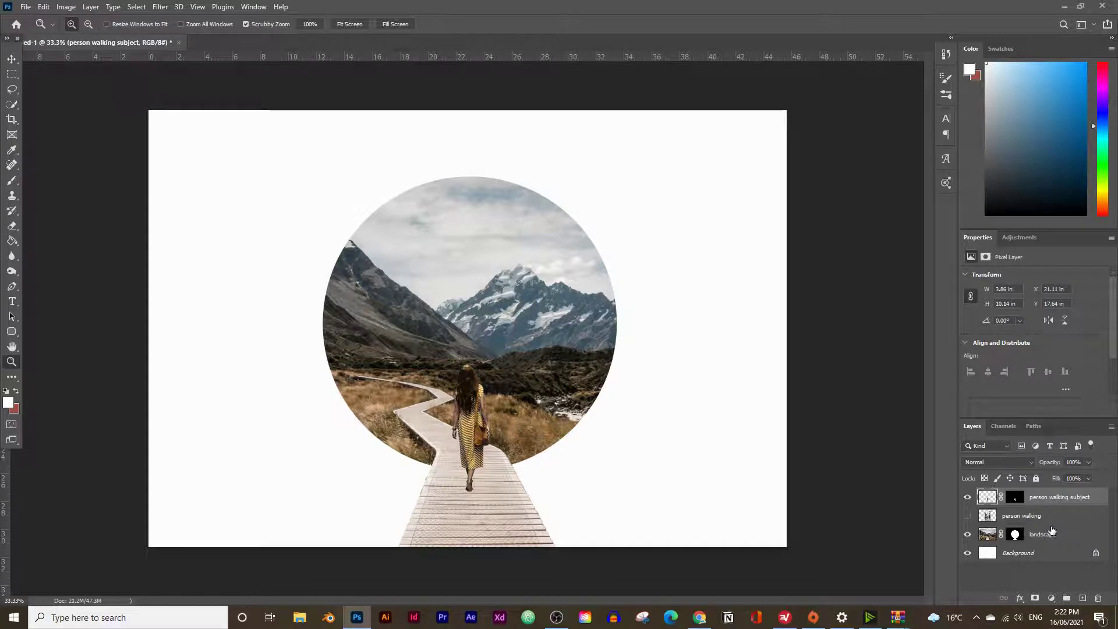
# Step: Add a new layer directly above Background and make a circular selection about 21.3 in wide around the landscape circle
pyautogui.click(1042, 554)
pyautogui.click(1085, 599)
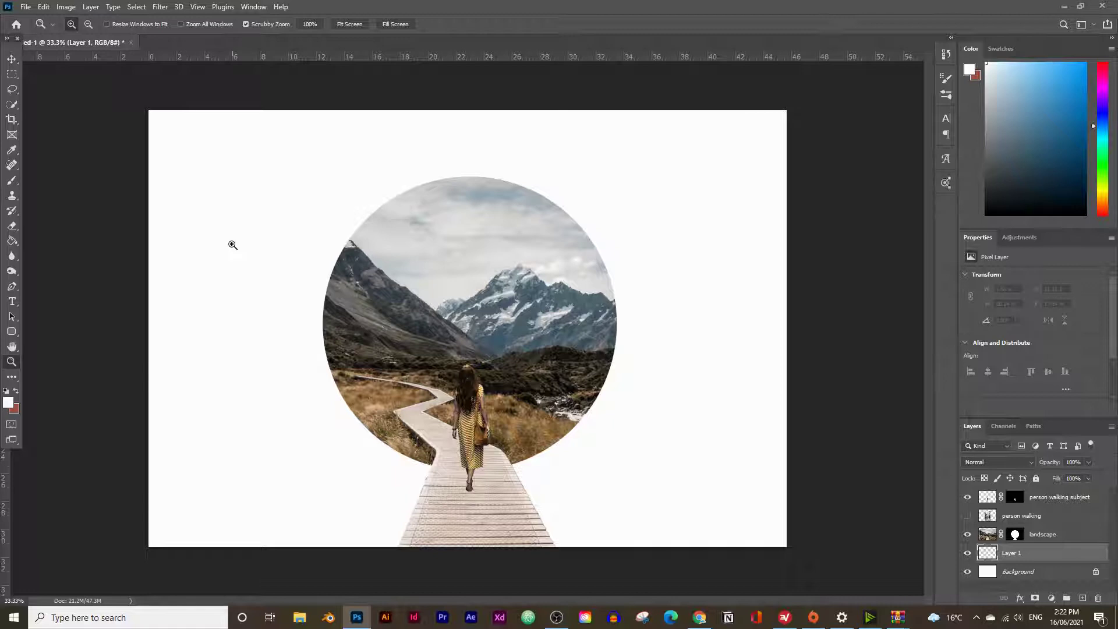
pyautogui.click(12, 75)
pyautogui.rightClick(13, 81)
pyautogui.click(45, 88)
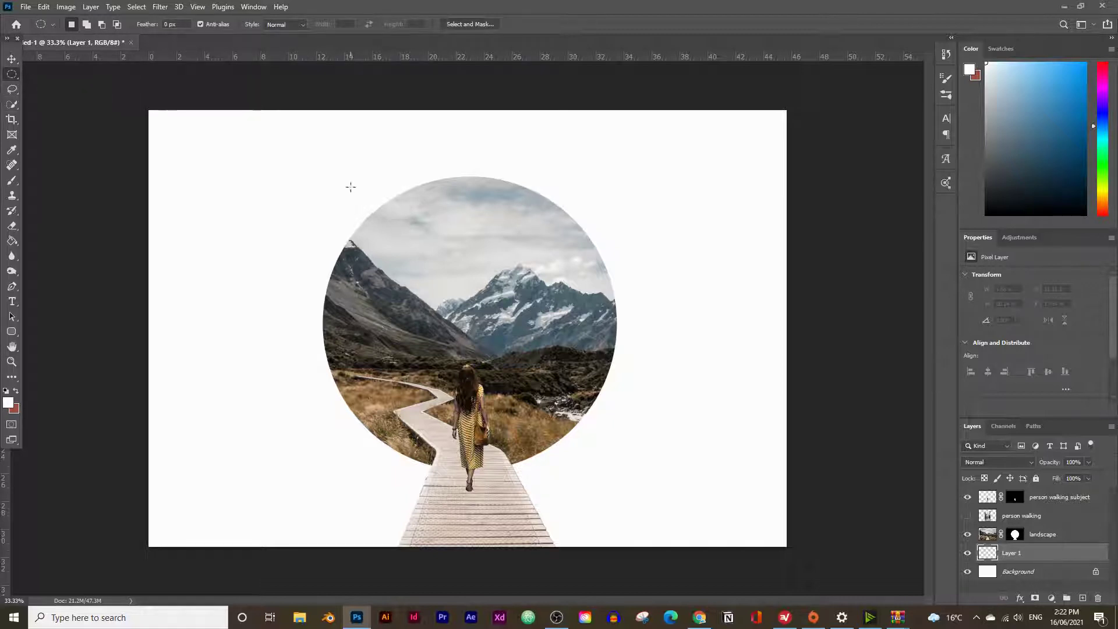
pyautogui.moveTo(328, 170); pyautogui.dragTo(652, 457)
pyautogui.moveTo(457, 234); pyautogui.dragTo(460, 241)
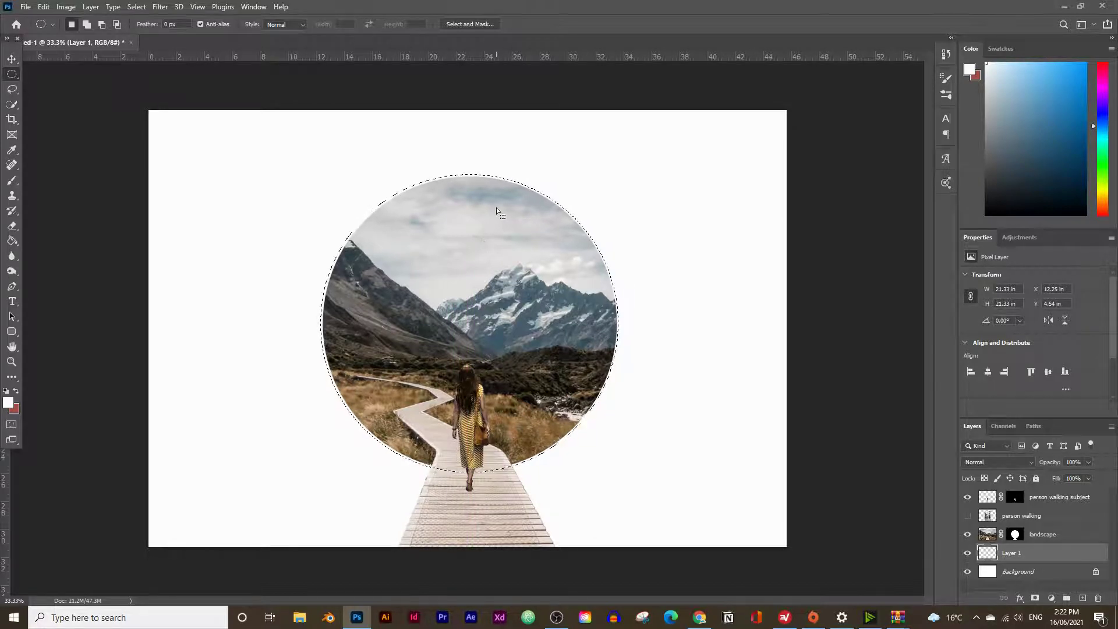
# Step: Fill the circular selection on the new layer with black (000000) and deselect it
pyautogui.click(16, 241)
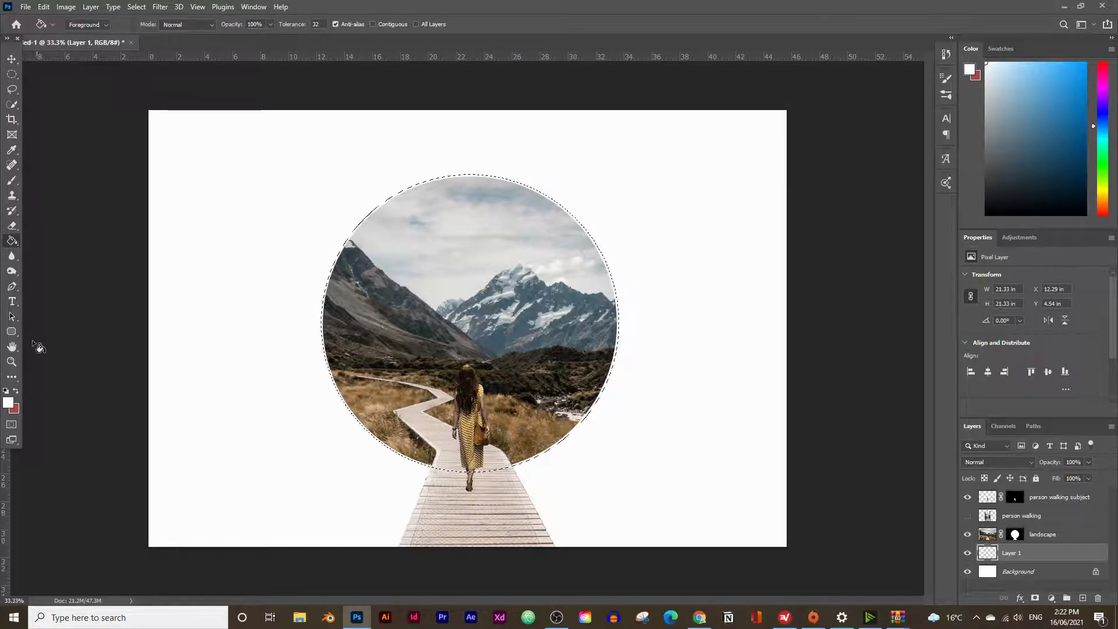
pyautogui.click(8, 402)
pyautogui.click(674, 466)
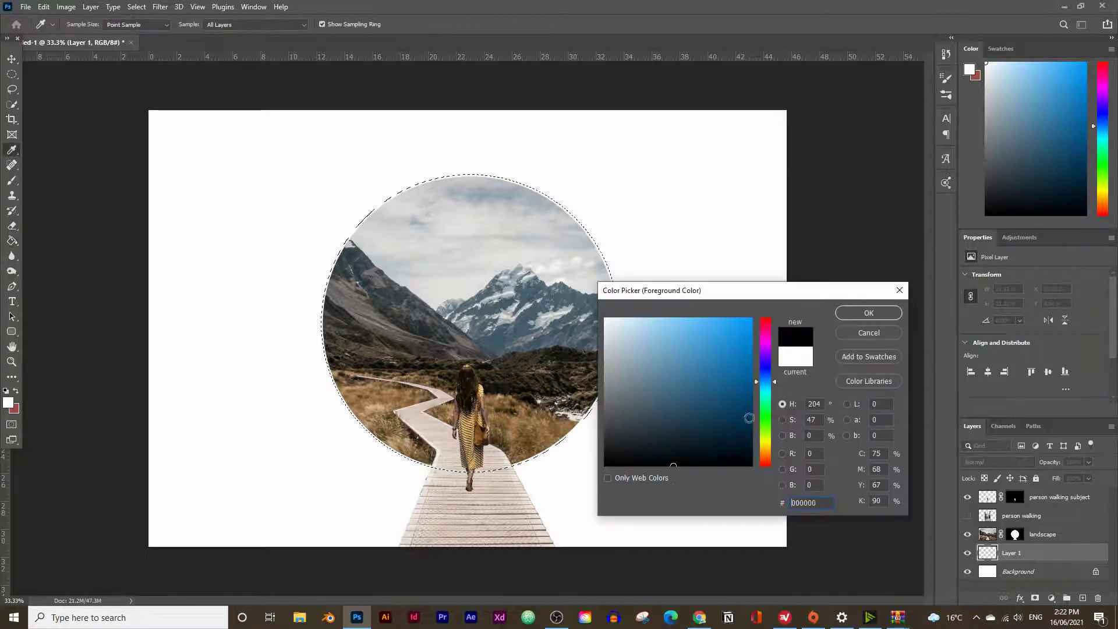
pyautogui.click(854, 313)
pyautogui.click(489, 317)
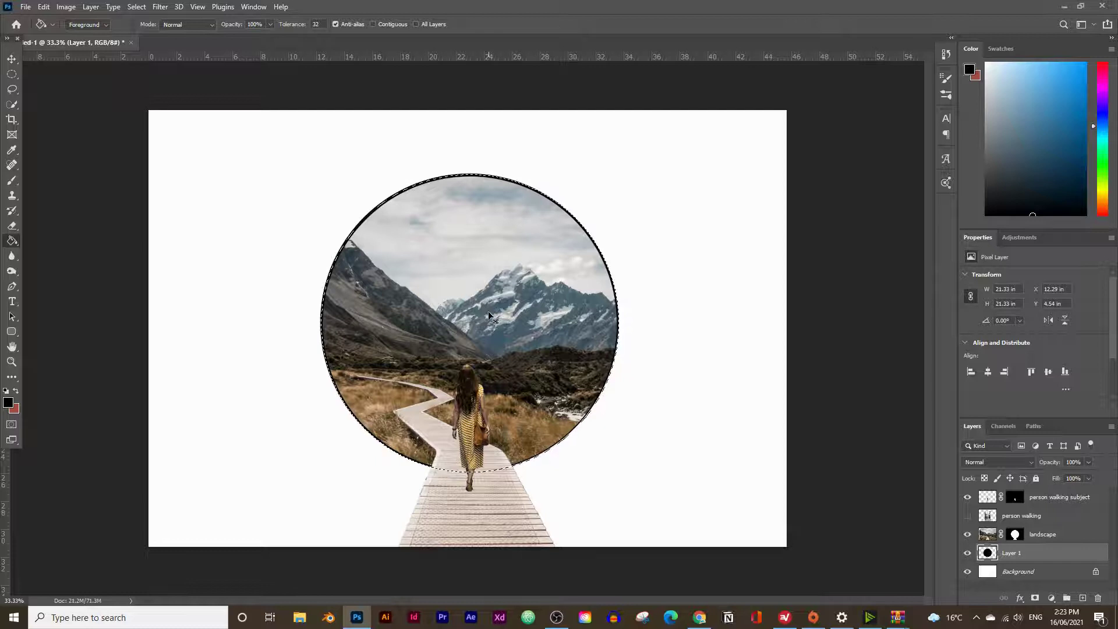
pyautogui.hotkey('ctrl', 'd')
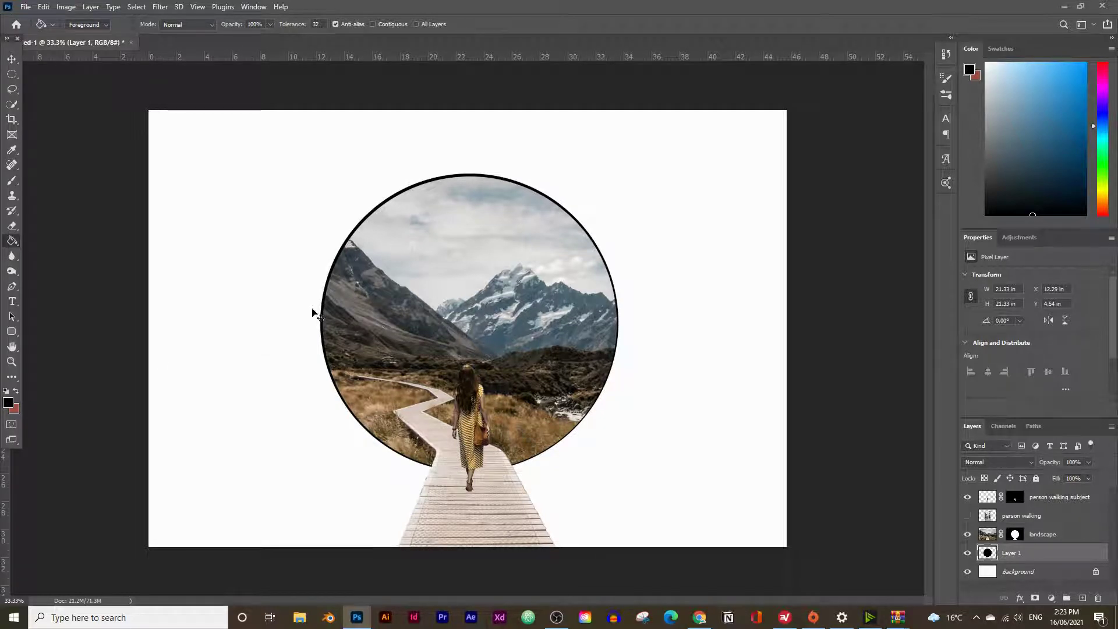
# Step: Scale the black circle down to about 21.04 in so it closely matches the landscape circle
pyautogui.hotkey('ctrl', 't')
pyautogui.press('Return')
pyautogui.click(12, 361)
pyautogui.click(475, 276)
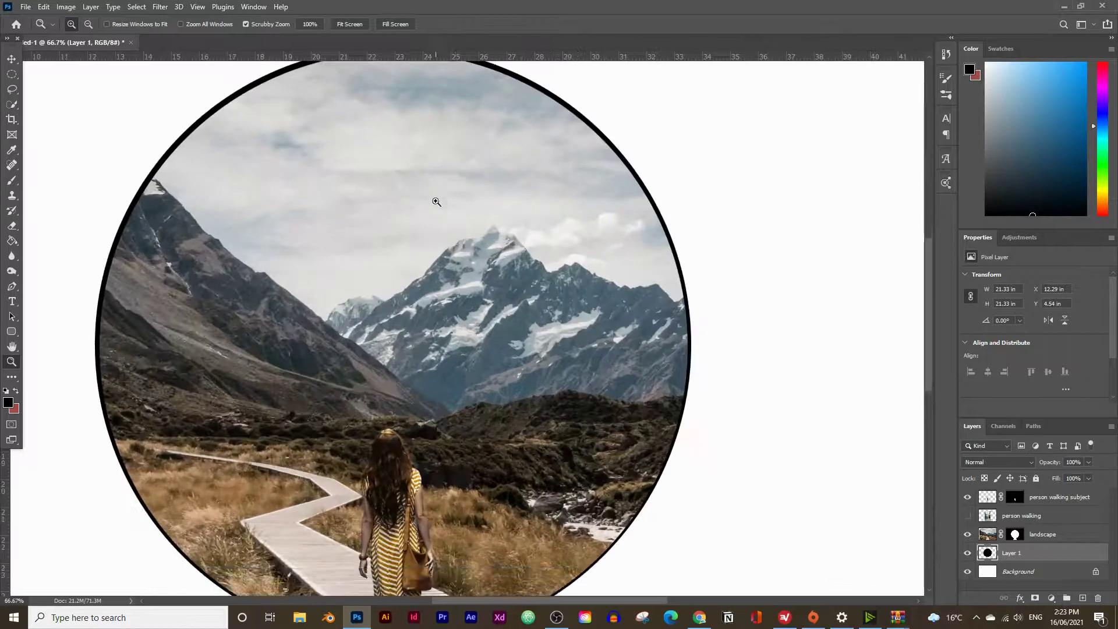
pyautogui.hotkey('ctrl', 't')
pyautogui.moveTo(393, 75); pyautogui.dragTo(393, 81)
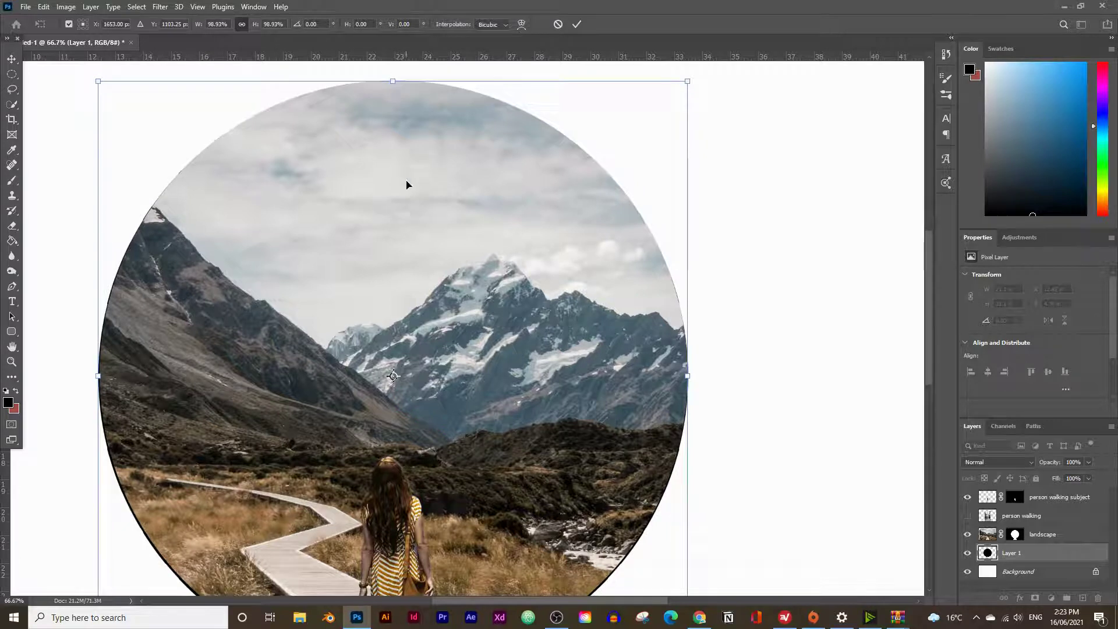
pyautogui.scroll(-5, 407, 184)
pyautogui.moveTo(389, 484); pyautogui.dragTo(394, 483)
pyautogui.press('Return')
pyautogui.press('z')
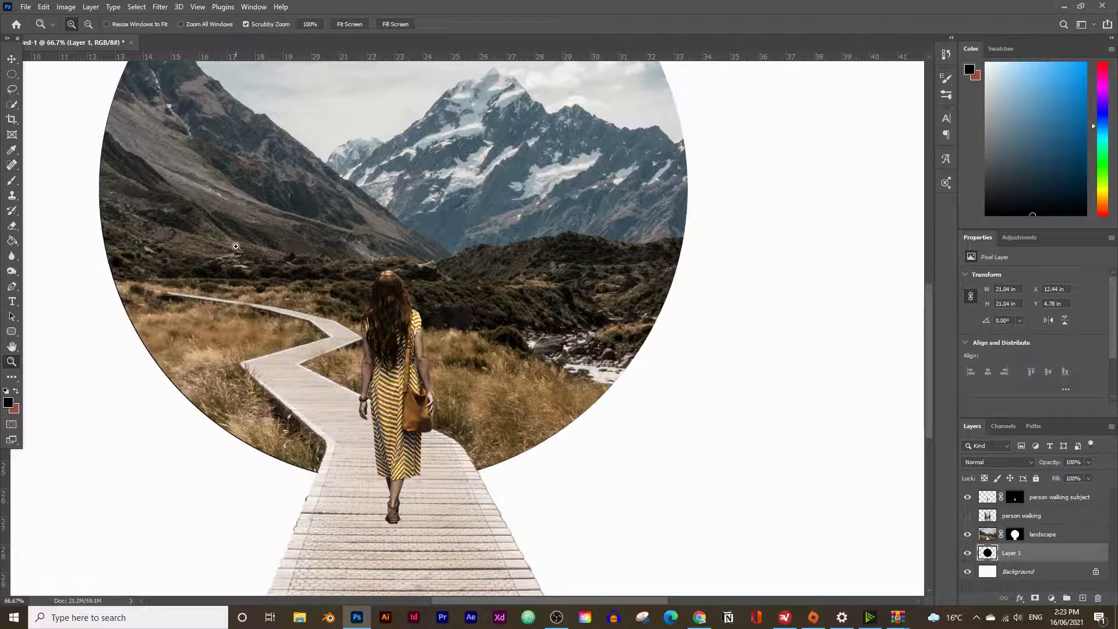
# Step: Nudge the black circle down so a thin dark rim shows along the lower edge of the landscape circle
pyautogui.scroll(5, 236, 247)
pyautogui.press('v')
pyautogui.press('Down')
pyautogui.press('Down')
pyautogui.press('Down')
pyautogui.press('Down')
pyautogui.press('Down')
pyautogui.press('Down')
pyautogui.press('Down')
pyautogui.press('Down')
pyautogui.press('Down')
pyautogui.scroll(-2, 250, 424)
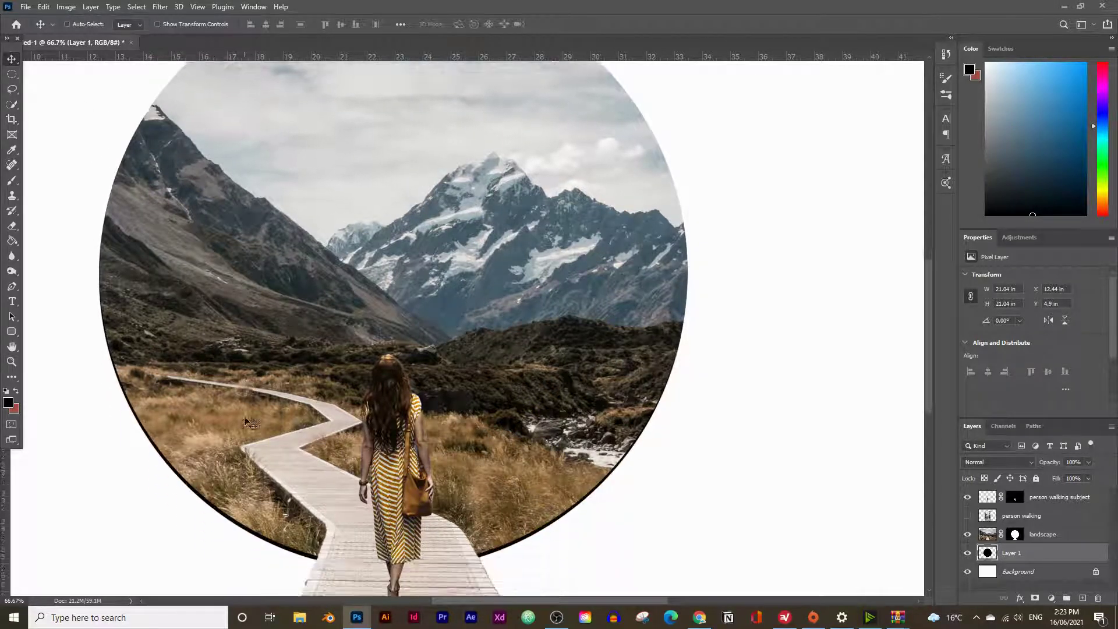
pyautogui.press('Down')
pyautogui.press('Down')
pyautogui.press('Down')
pyautogui.press('Down')
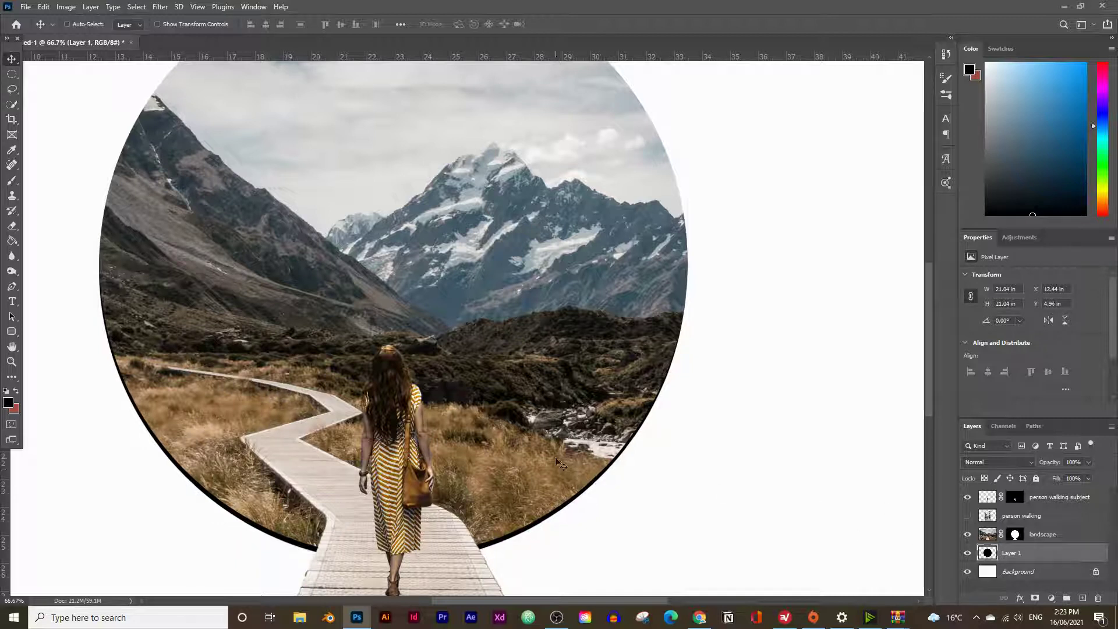
# Step: Rename the black circle layer to shadow, duplicate it, and hide the original
pyautogui.doubleClick(1017, 555)
pyautogui.write('shadow')
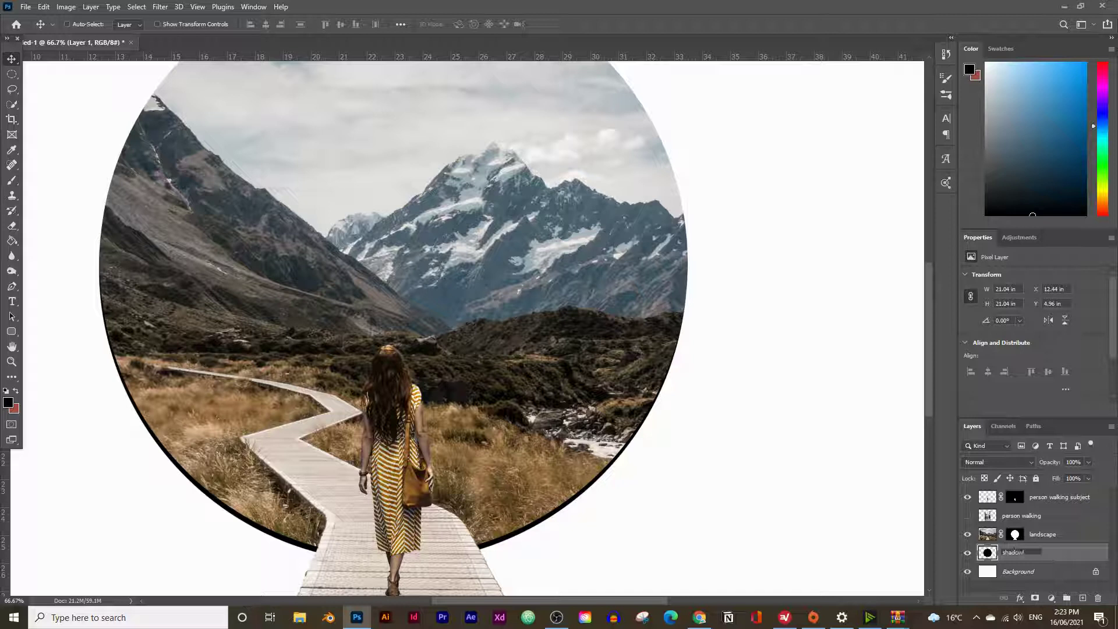
pyautogui.press('Return')
pyautogui.moveTo(1052, 556); pyautogui.dragTo(1083, 596)
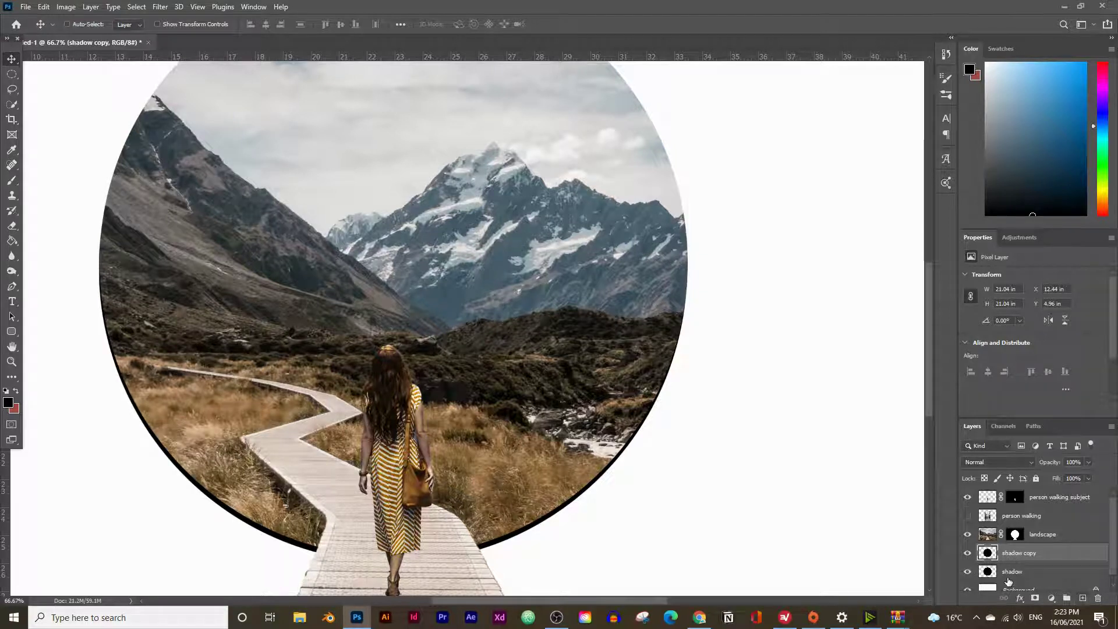
pyautogui.click(968, 563)
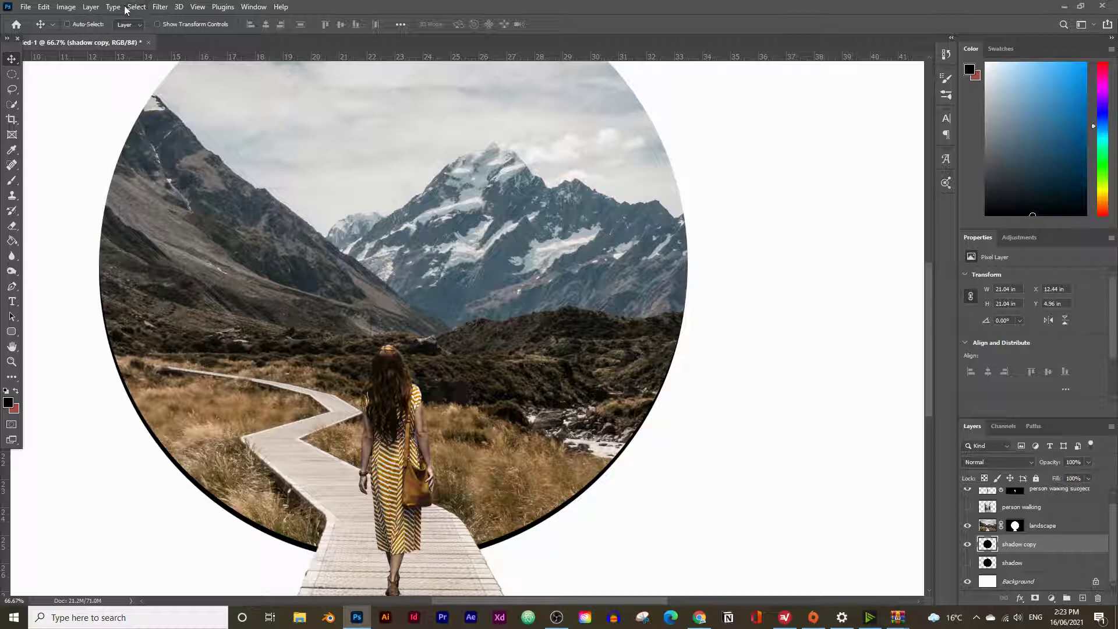
# Step: Apply a Gaussian Blur with a radius of 47.0 pixels to the shadow copy layer
pyautogui.click(160, 7)
pyautogui.moveTo(209, 156)
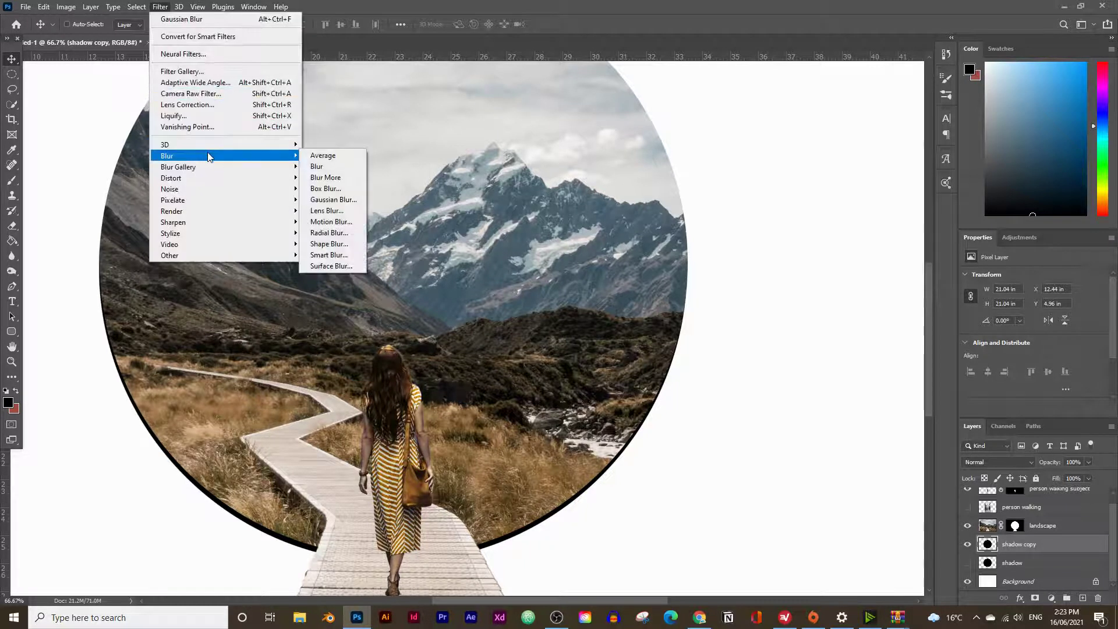
pyautogui.click(353, 200)
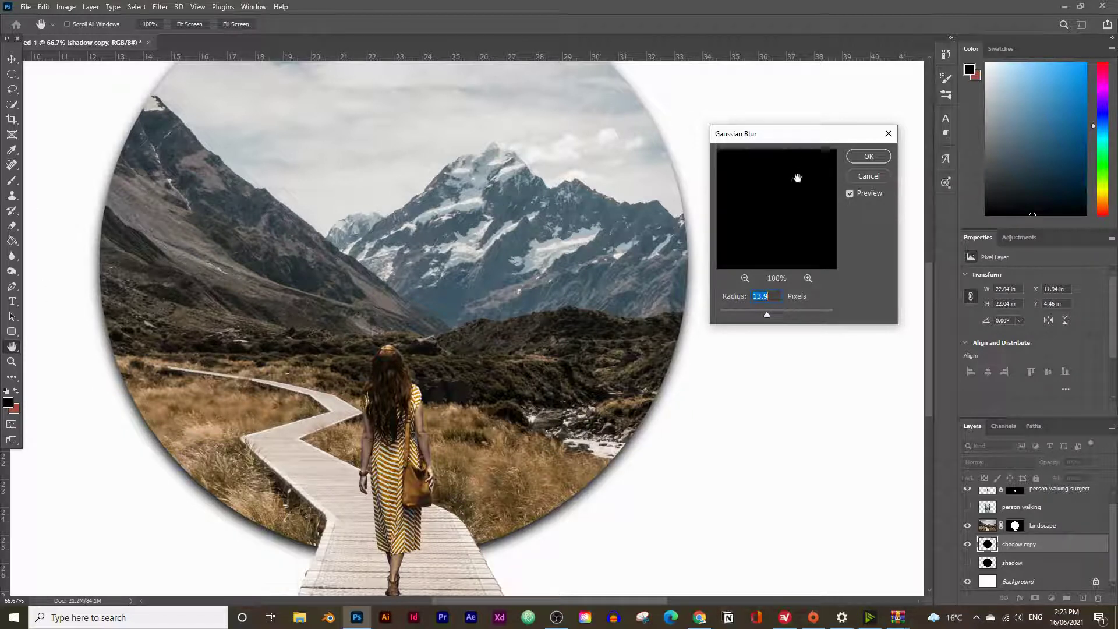
pyautogui.click(777, 318)
pyautogui.moveTo(779, 319); pyautogui.dragTo(781, 319)
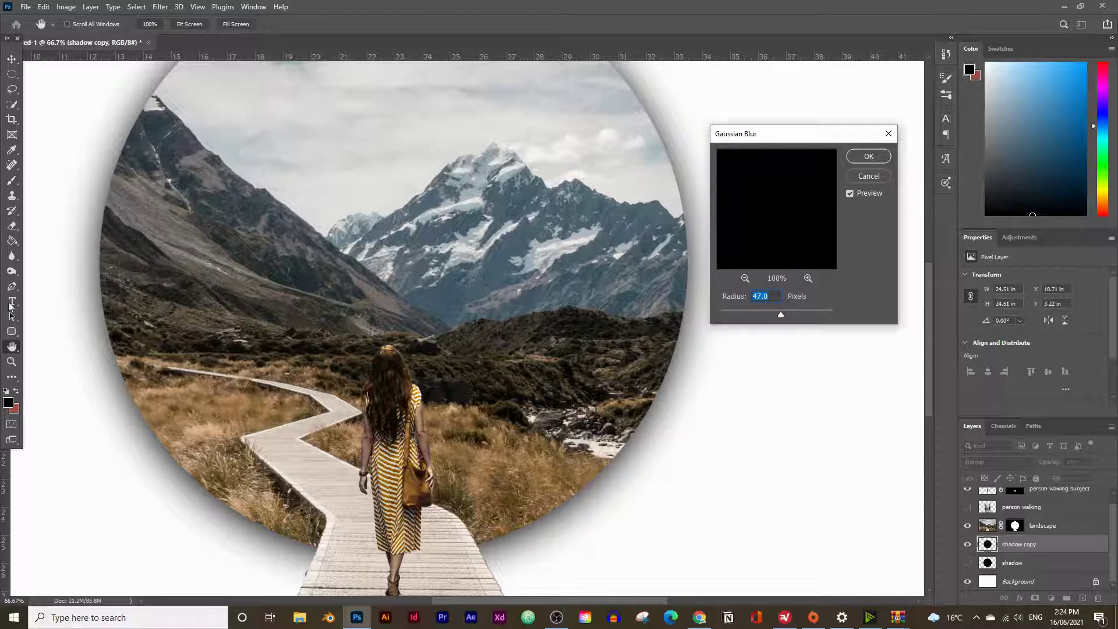
pyautogui.click(866, 157)
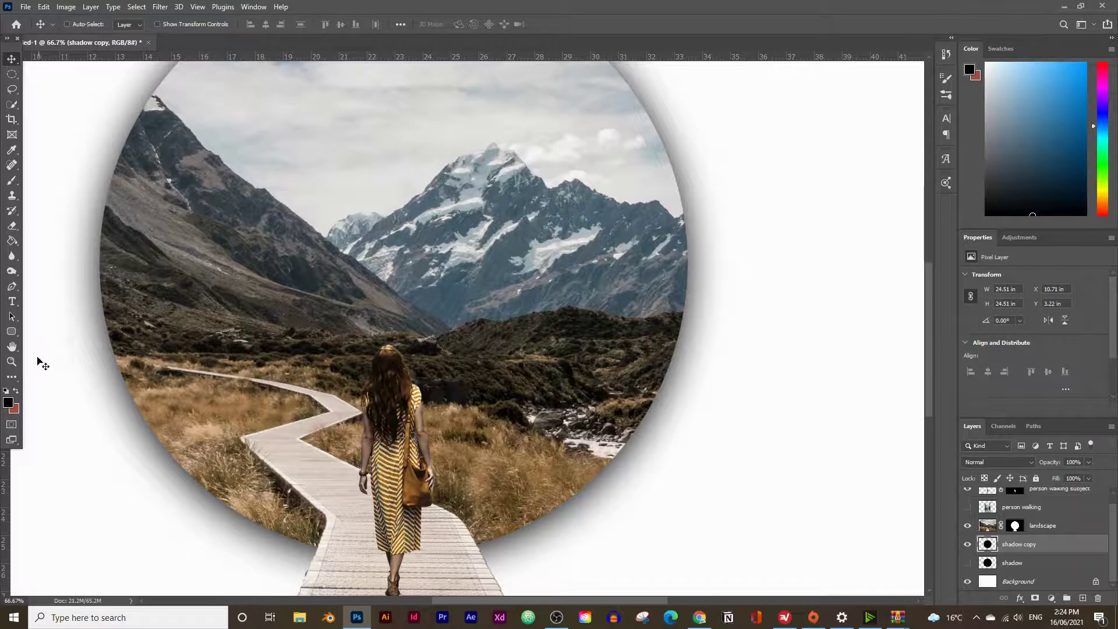
# Step: Reduce the opacity of the shadow copy layer to 50% while viewing the whole composite
pyautogui.click(11, 361)
pyautogui.keyDown('alt'); pyautogui.click(740, 417); pyautogui.keyUp('alt')
pyautogui.keyDown('alt'); pyautogui.click(741, 417); pyautogui.keyUp('alt')
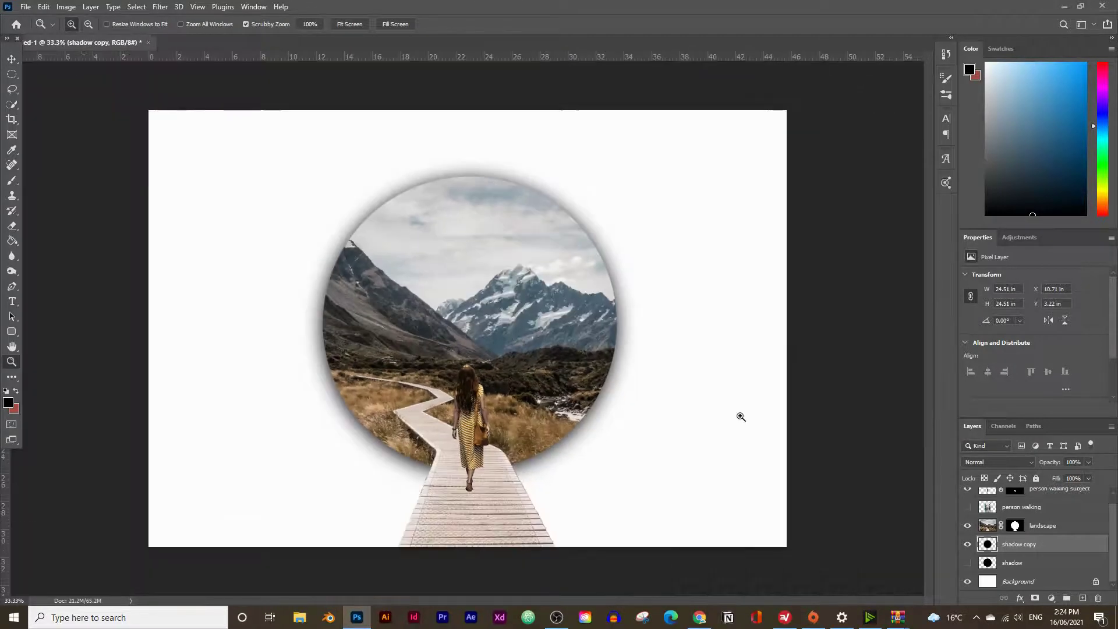
pyautogui.click(1088, 462)
pyautogui.moveTo(1089, 477); pyautogui.dragTo(1061, 480)
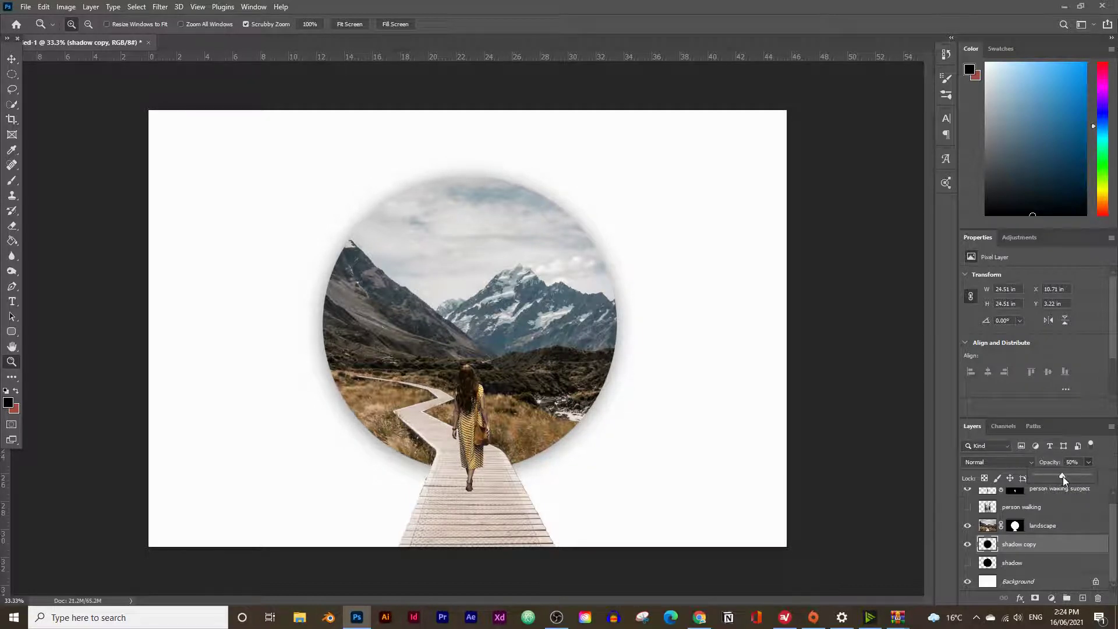
# Step: Duplicate the original shadow layer again and make the new copy visible below the blurred one
pyautogui.moveTo(1043, 563); pyautogui.dragTo(1084, 598)
pyautogui.click(967, 564)
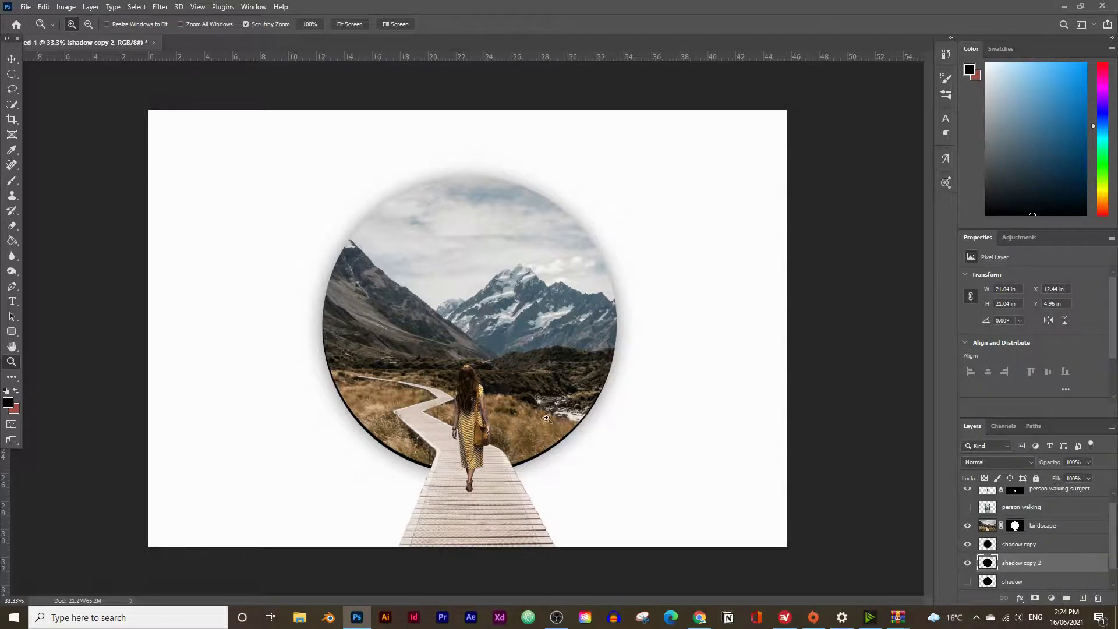
# Step: Apply a Gaussian Blur with a radius of 5.0 pixels to the shadow copy 2 layer
pyautogui.click(511, 408)
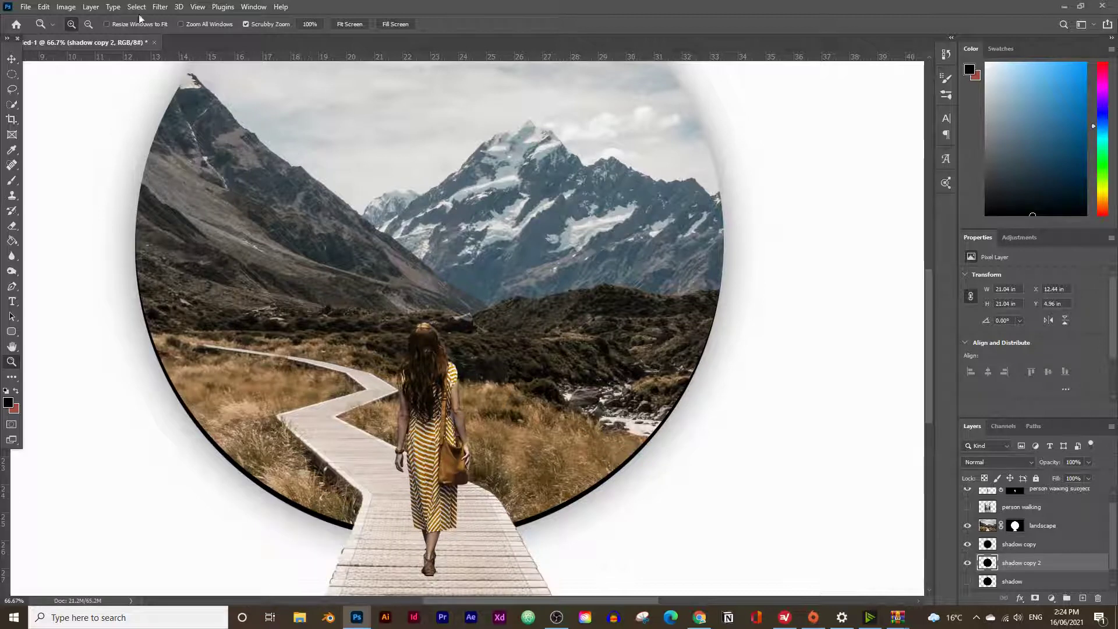
pyautogui.click(157, 7)
pyautogui.moveTo(235, 158)
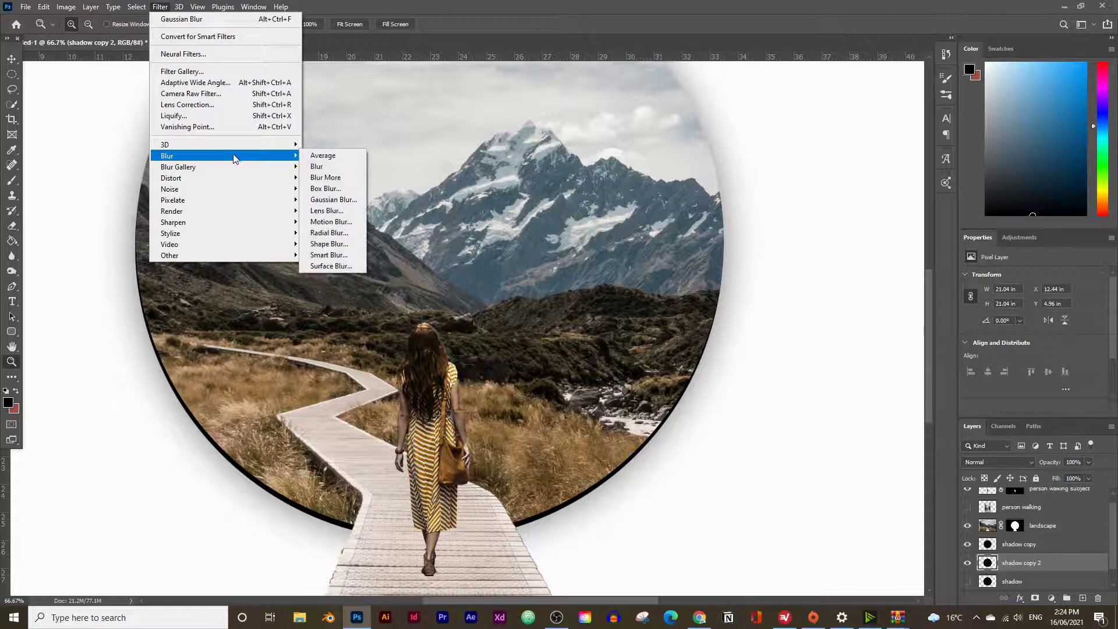
pyautogui.click(333, 200)
pyautogui.moveTo(779, 314); pyautogui.dragTo(751, 318)
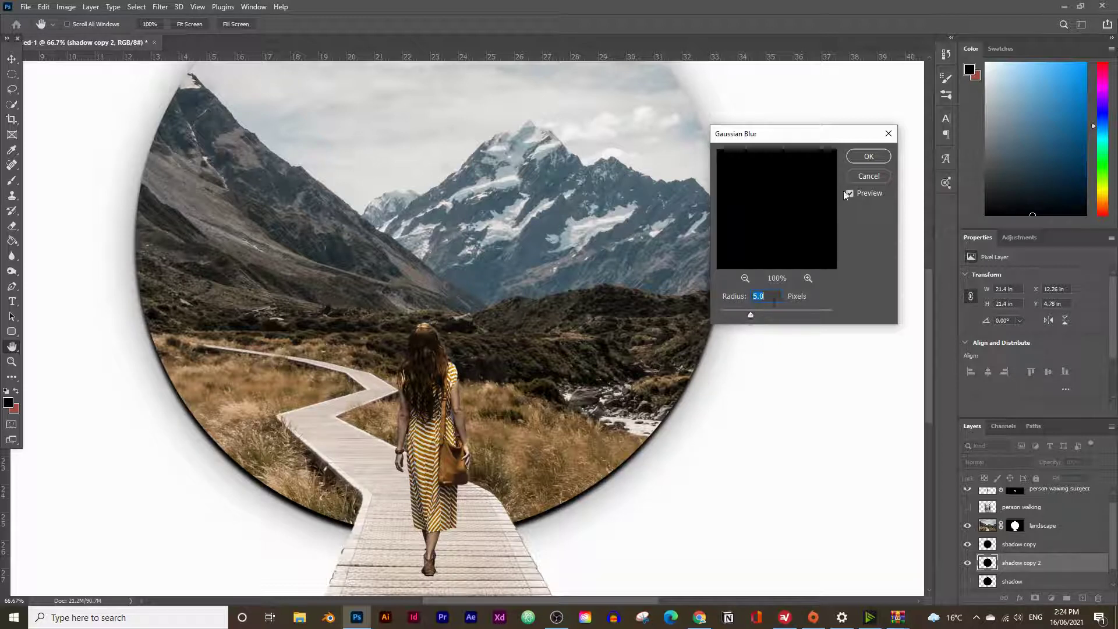
pyautogui.click(867, 157)
# Step: Reduce the opacity of the shadow copy 2 layer to 30% and move it slightly upward behind the circle
pyautogui.click(1090, 463)
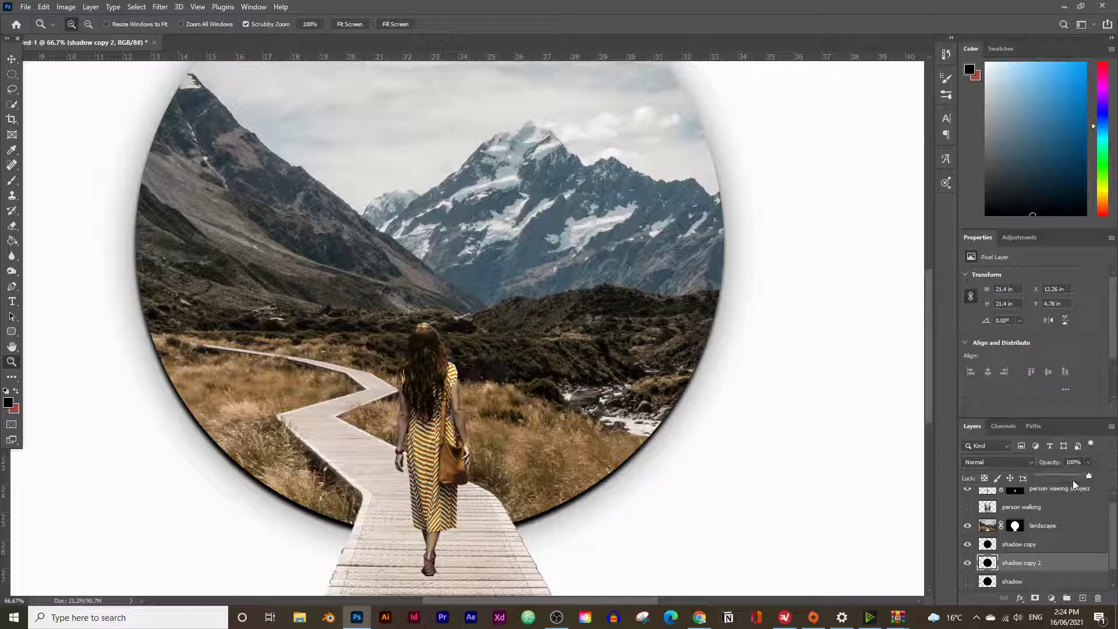
pyautogui.moveTo(1059, 479); pyautogui.dragTo(1053, 478)
pyautogui.click(12, 58)
pyautogui.moveTo(641, 562); pyautogui.dragTo(639, 538)
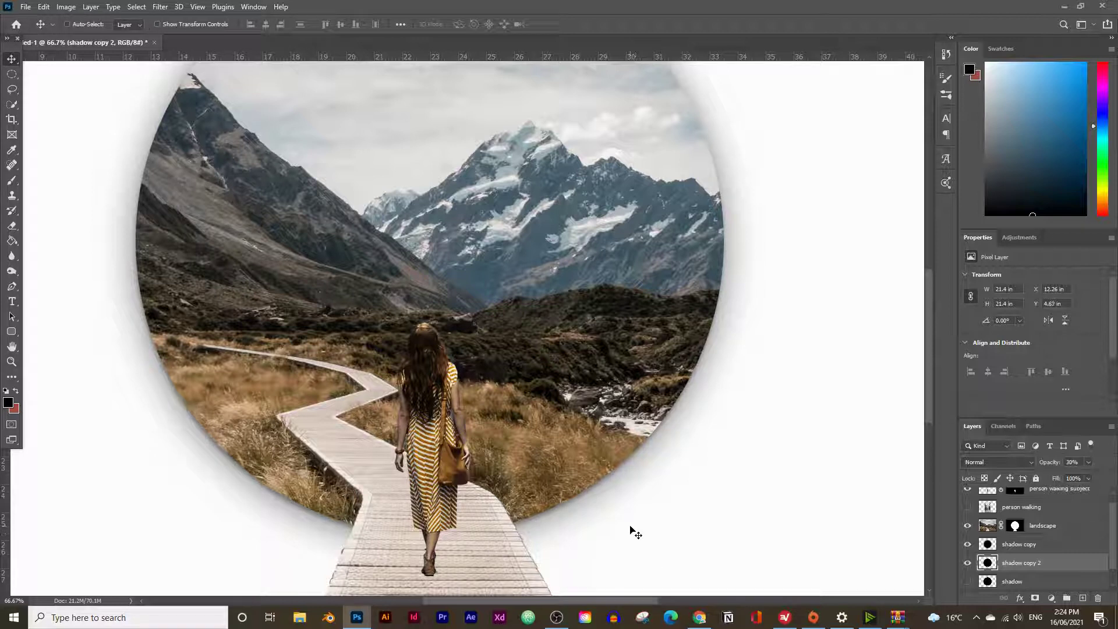
# Step: Compare the circle's edge with and without the shadow copy 2 layer, and nudge that layer slightly upward
pyautogui.click(969, 562)
pyautogui.click(969, 563)
pyautogui.click(969, 562)
pyautogui.click(969, 562)
pyautogui.click(970, 562)
pyautogui.click(969, 562)
pyautogui.click(969, 563)
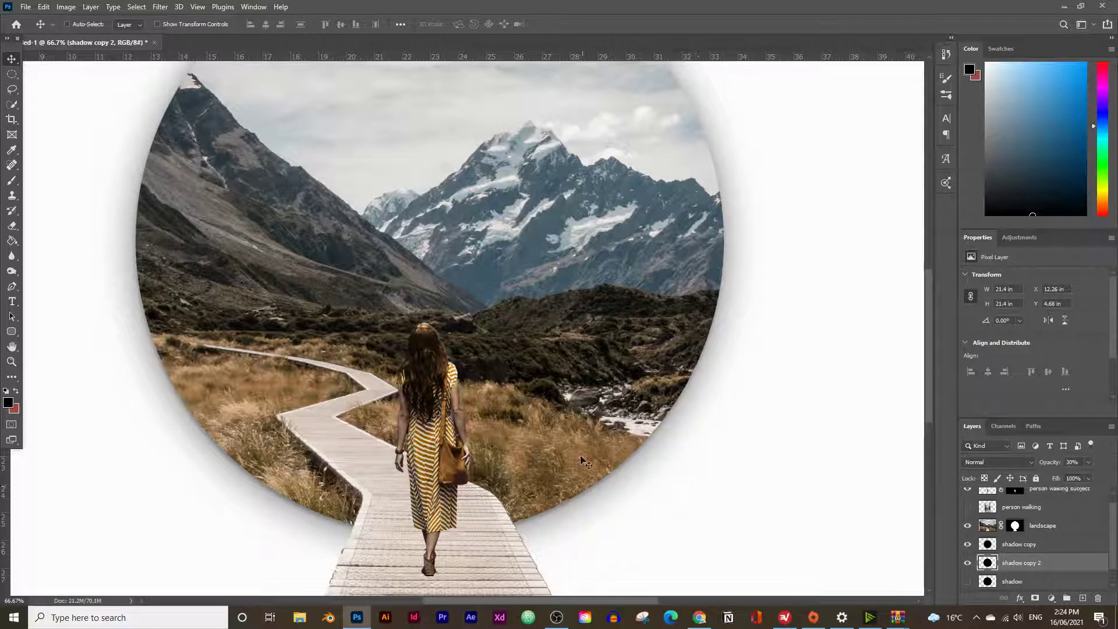
pyautogui.press('Up')
pyautogui.press('Up')
# Step: Raise the opacity of the shadow copy 2 layer to 48% and view the whole composite
pyautogui.click(1089, 462)
pyautogui.moveTo(1082, 476); pyautogui.dragTo(1087, 478)
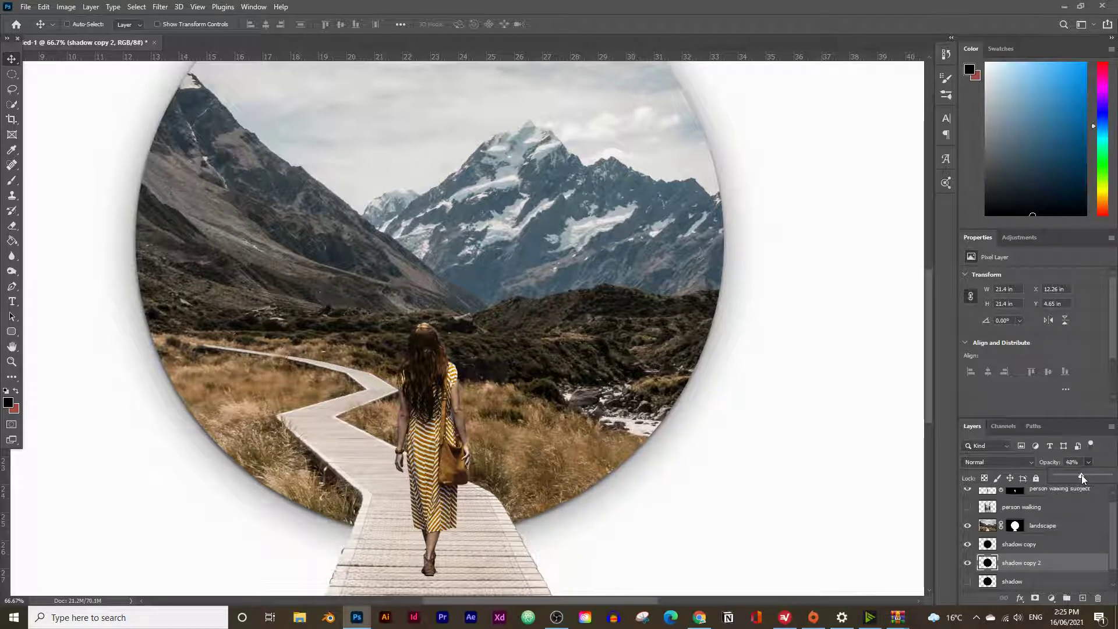
pyautogui.click(11, 361)
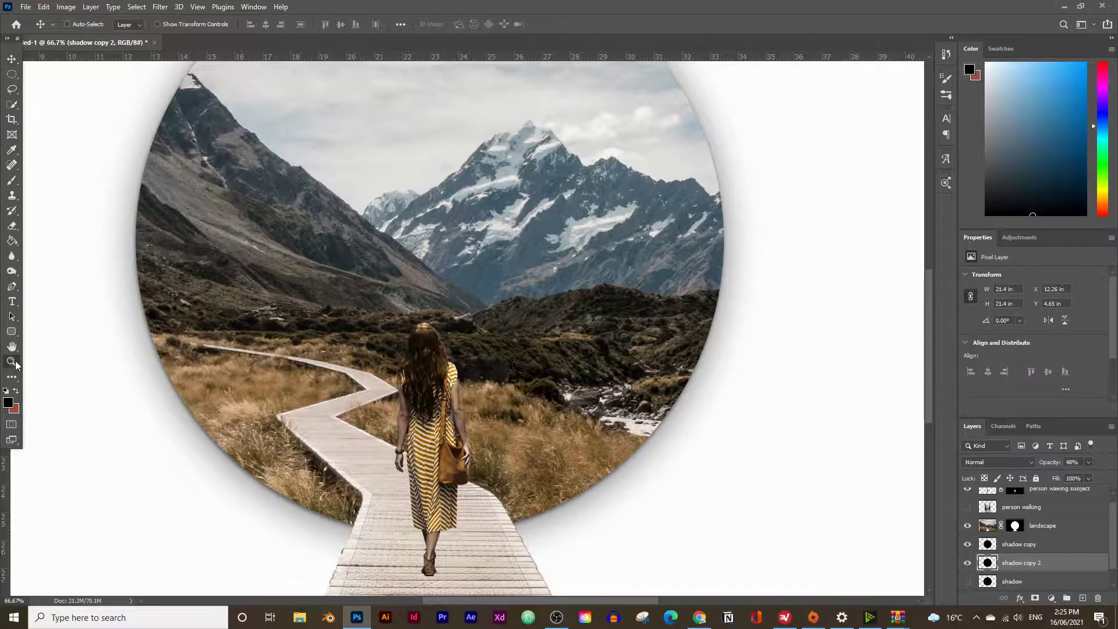
pyautogui.keyDown('alt'); pyautogui.click(441, 348); pyautogui.keyUp('alt')
pyautogui.keyDown('alt'); pyautogui.click(441, 347); pyautogui.keyUp('alt')
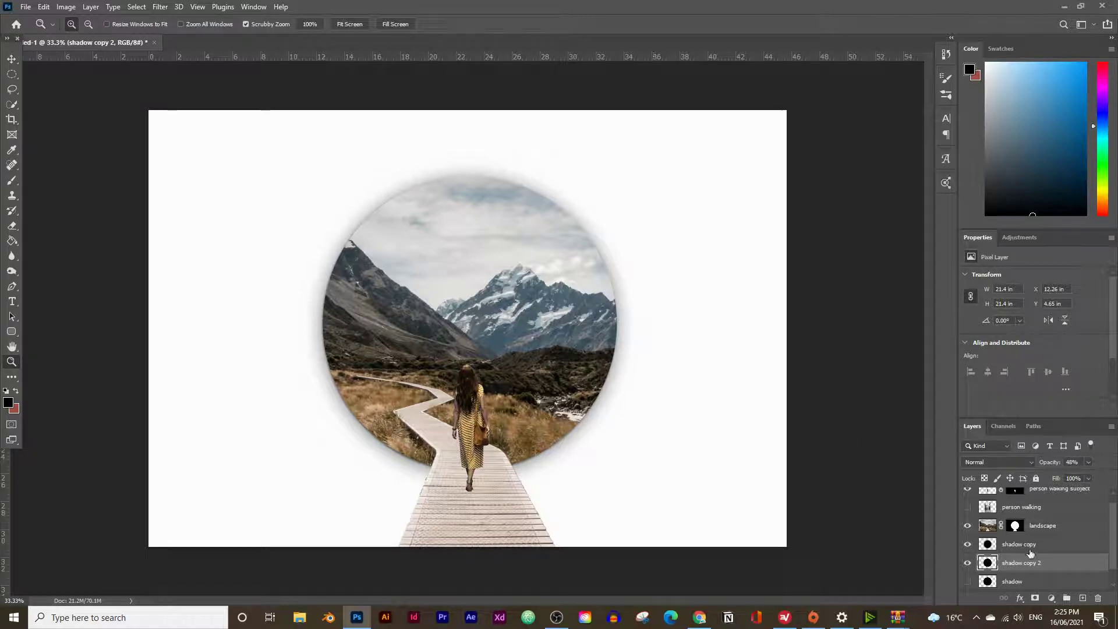
# Step: Sample a blue-grey from the sky as the foreground colour and lighten it to pale blue dce9f1
pyautogui.click(8, 403)
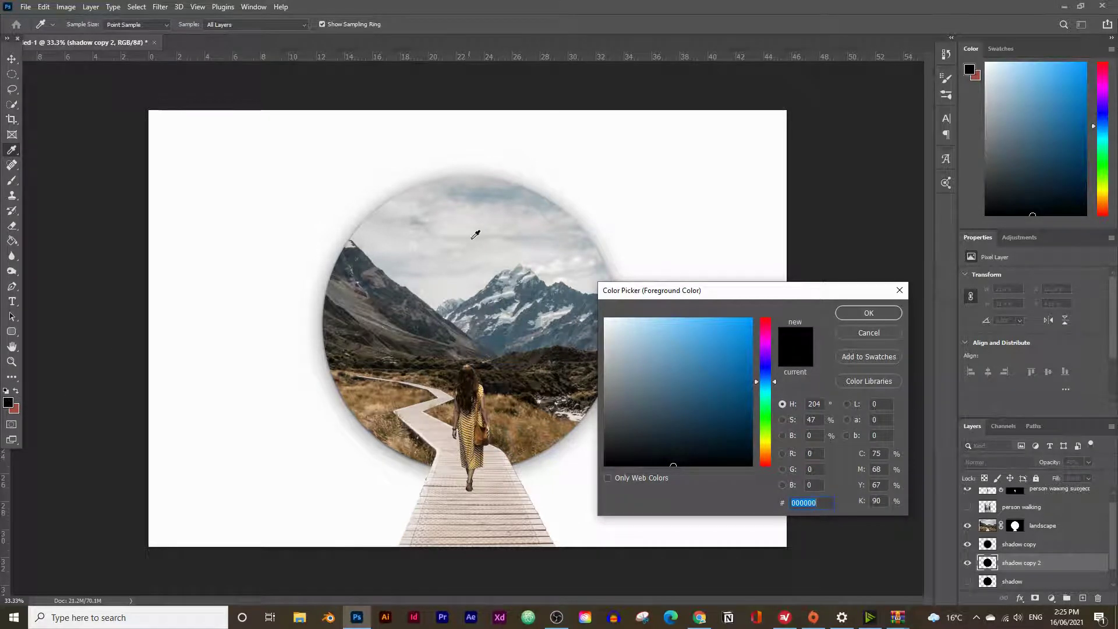
pyautogui.click(503, 194)
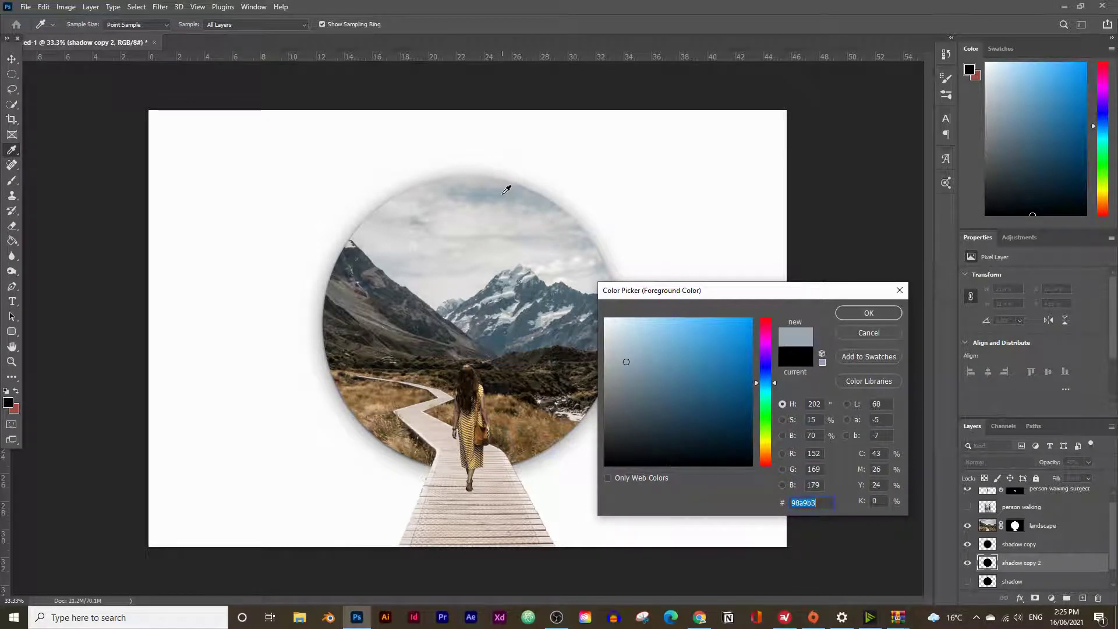
pyautogui.moveTo(628, 353); pyautogui.dragTo(617, 326)
pyautogui.click(868, 313)
# Step: Add a layer named background directly above the locked Background layer and fill it with the pale blue foreground colour
pyautogui.press('z')
pyautogui.scroll(-1, 1042, 526)
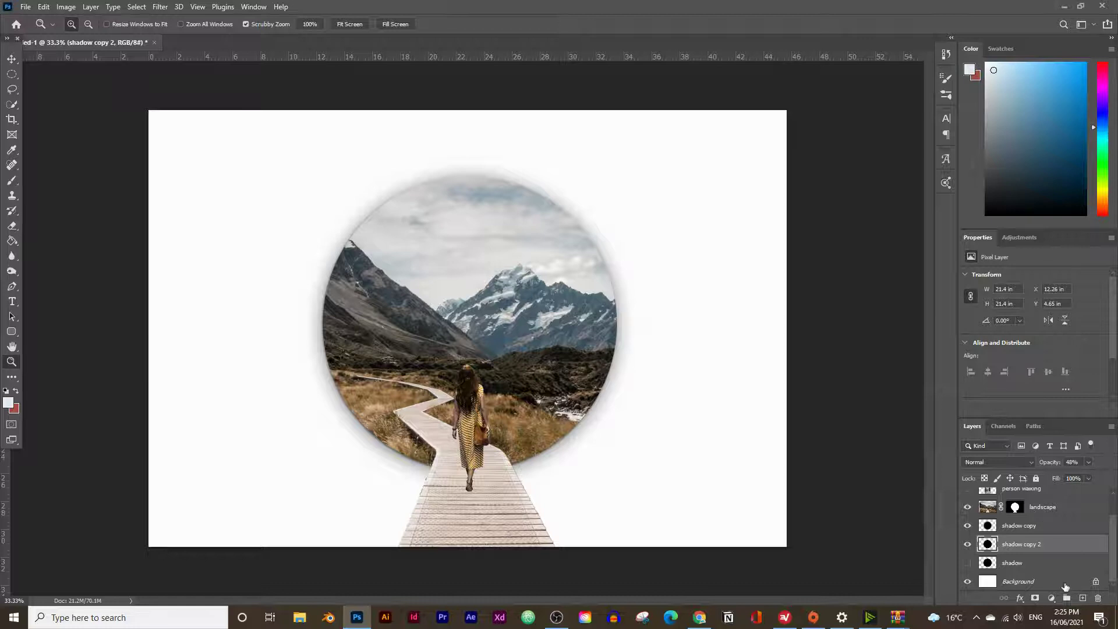
pyautogui.click(1066, 584)
pyautogui.hotkey('ctrl', 'shift', 'alt', 'n')
pyautogui.doubleClick(1025, 564)
pyautogui.write('background')
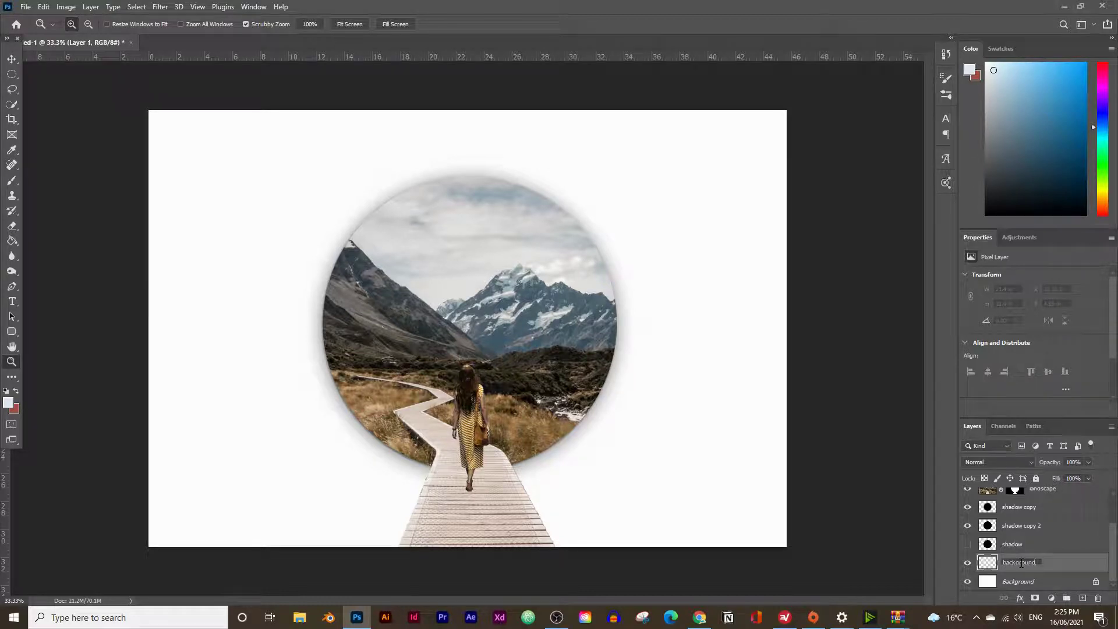
pyautogui.click(12, 243)
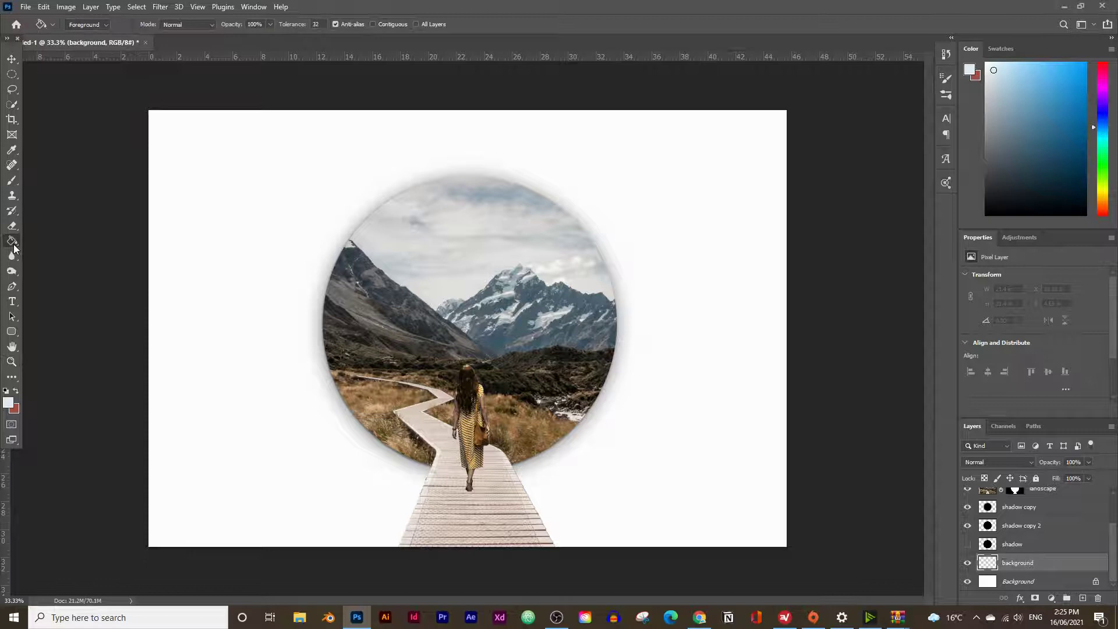
pyautogui.click(209, 257)
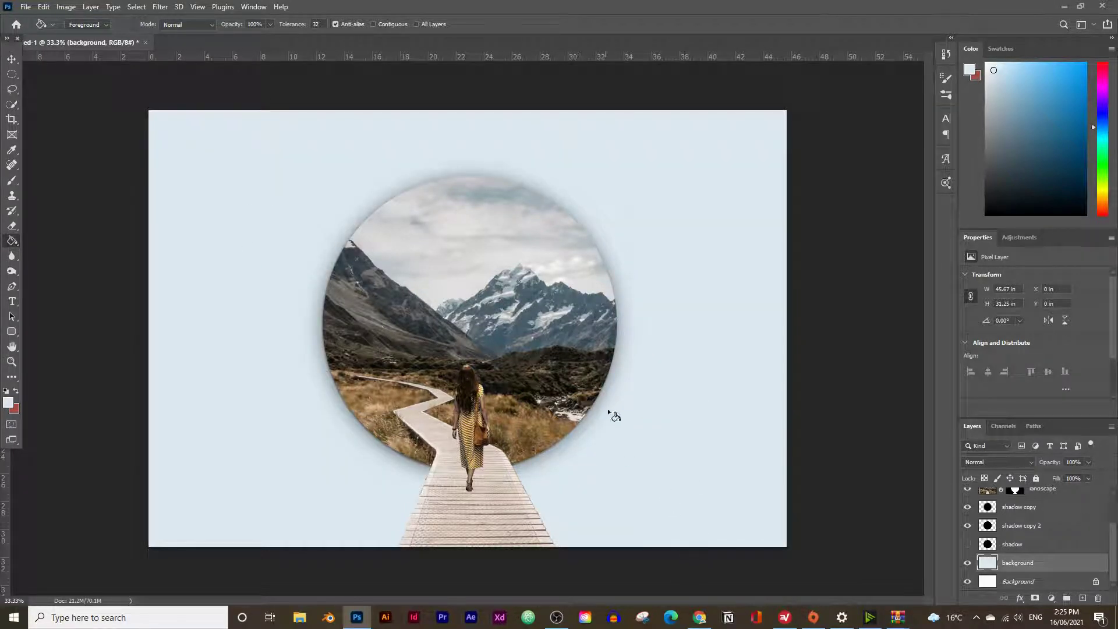
# Step: Set the foreground colour to the darker blue-grey 91a3ad sampled from the sky
pyautogui.click(8, 403)
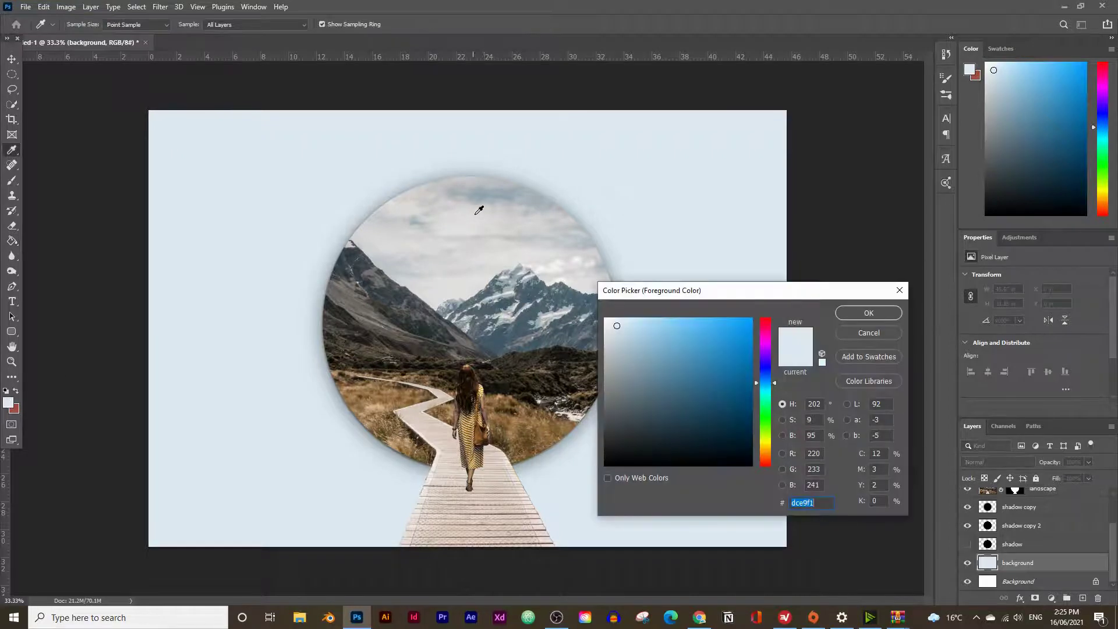
pyautogui.click(484, 197)
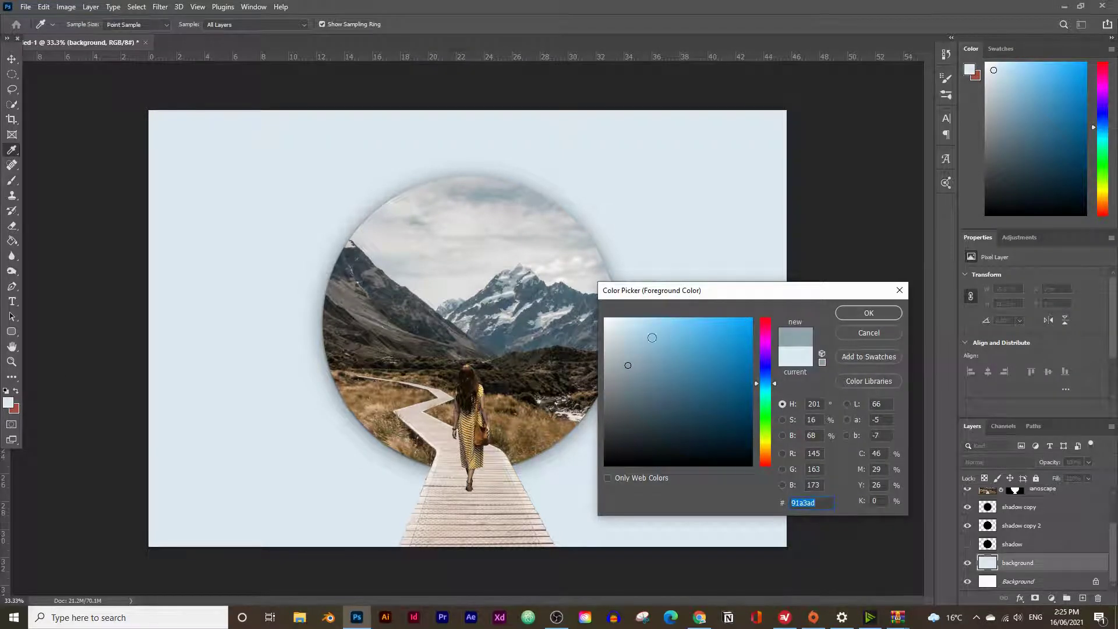
pyautogui.click(869, 313)
# Step: Add a new layer named gradient above the pale blue background layer
pyautogui.click(1083, 598)
pyautogui.doubleClick(1011, 545)
pyautogui.write('cloud')
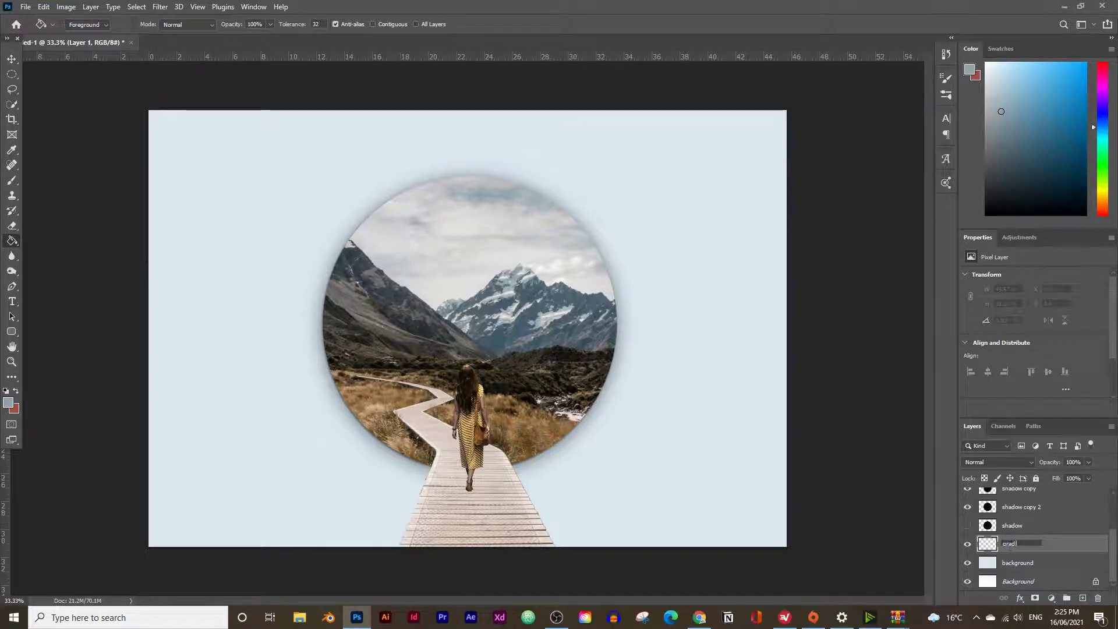
pyautogui.press('Return')
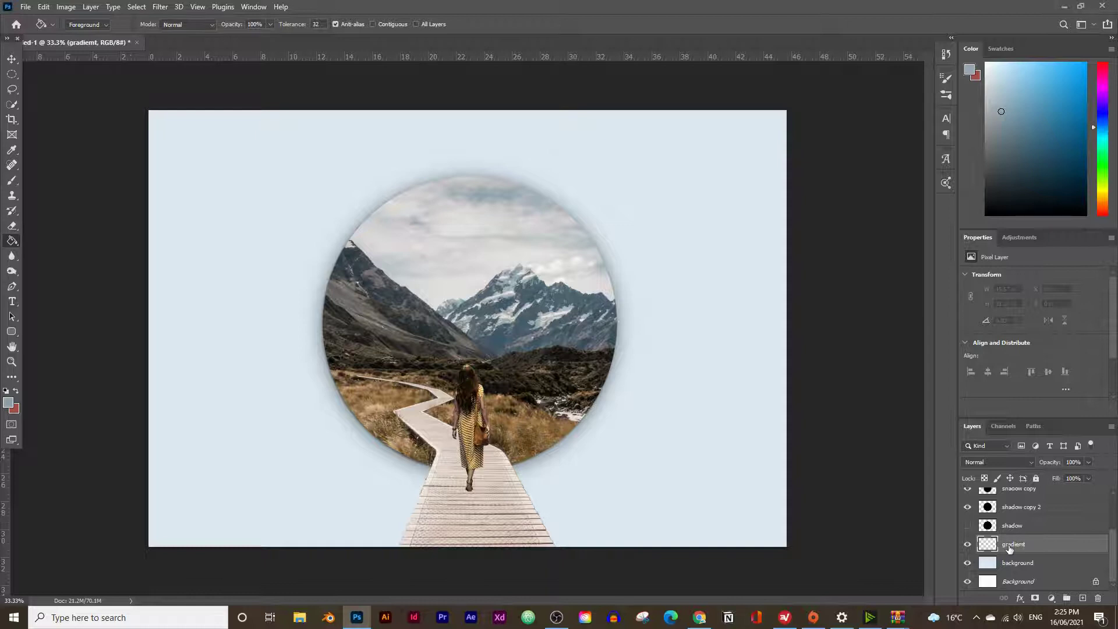
# Step: Paint blue-grey shading across the lower and right-hand areas of the gradient layer with a very large, soft brush
pyautogui.click(13, 180)
pyautogui.click(84, 26)
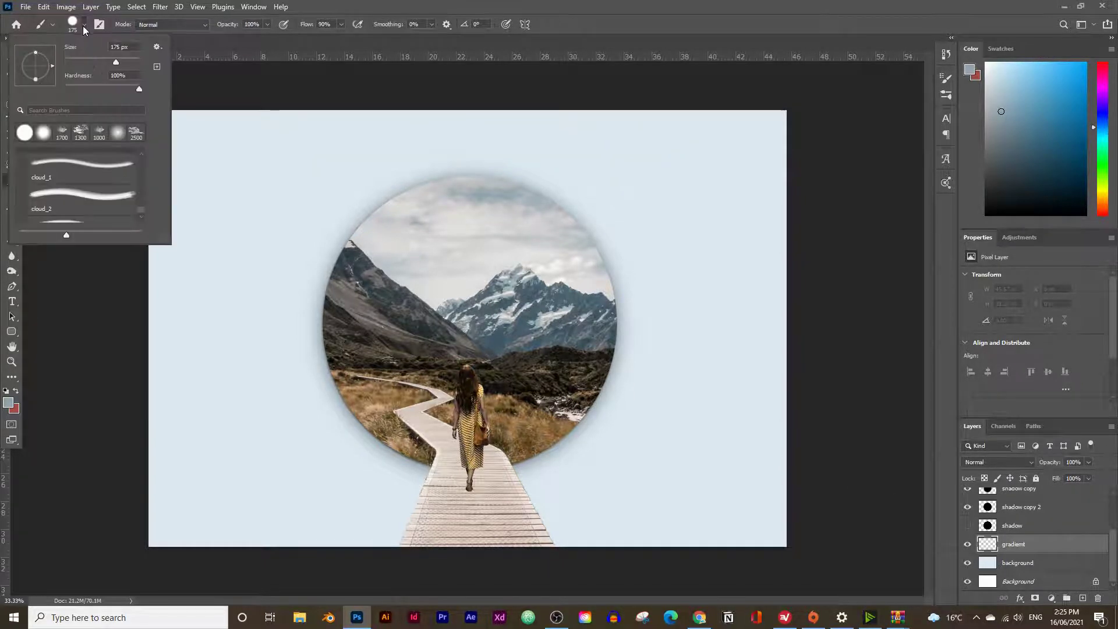
pyautogui.moveTo(117, 64); pyautogui.dragTo(136, 62)
pyautogui.moveTo(136, 87); pyautogui.dragTo(84, 94)
pyautogui.click(92, 295)
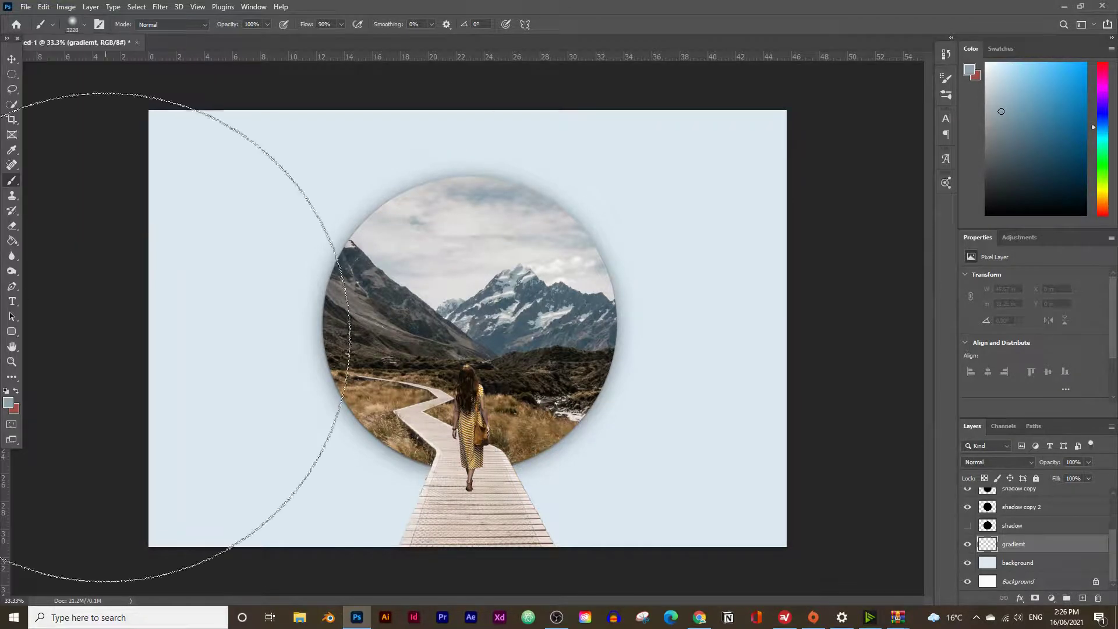
pyautogui.click(607, 457)
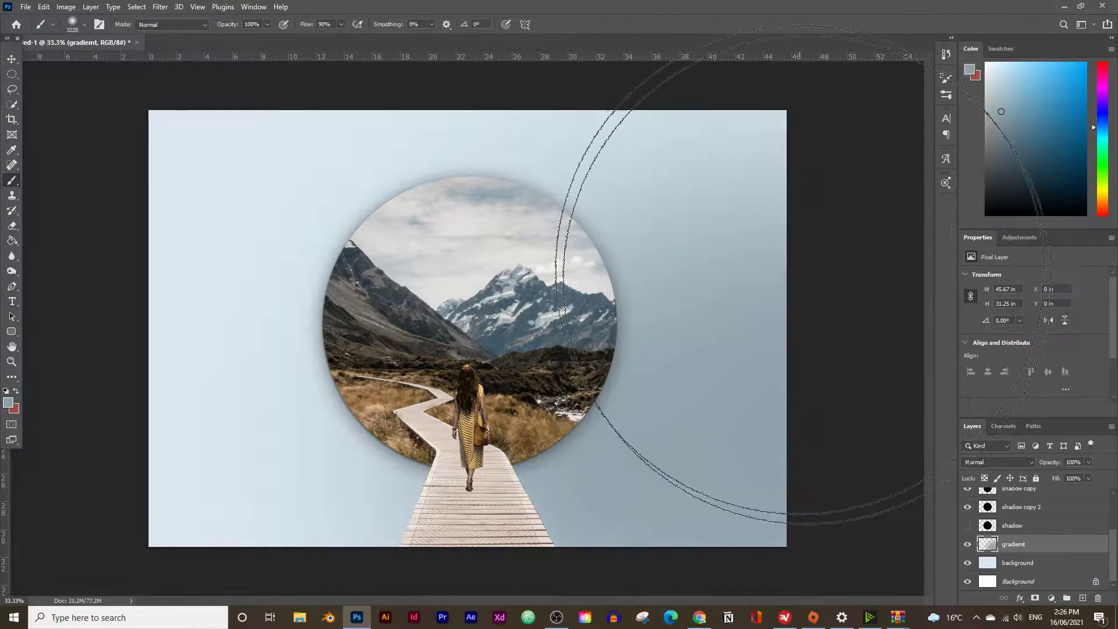
pyautogui.click(350, 593)
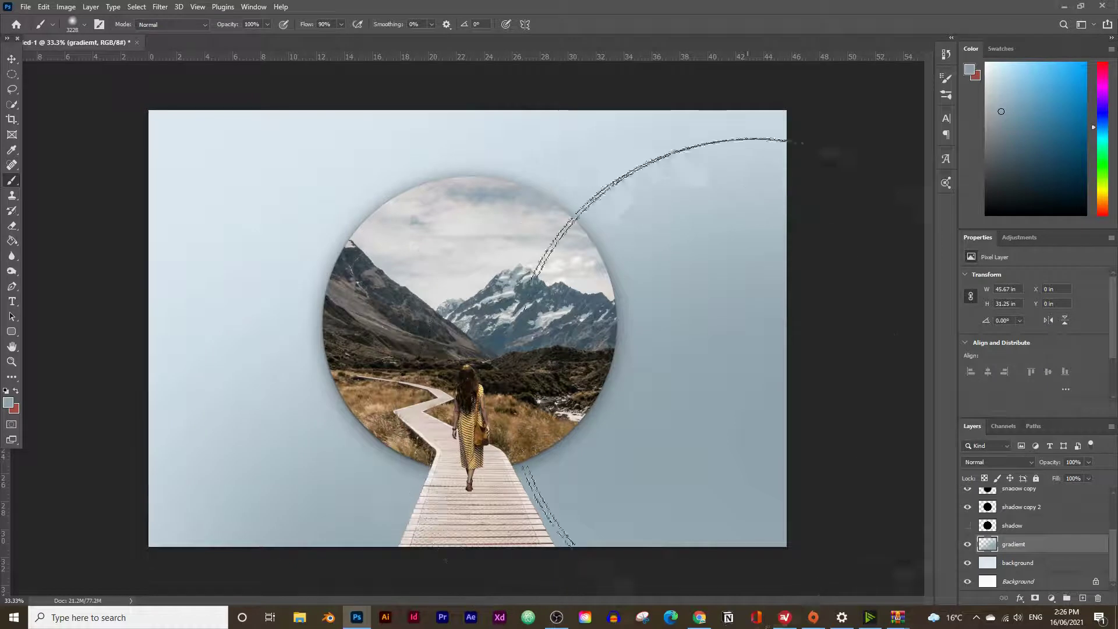
# Step: Enlarge the gradient layer to about 166%, reposition it for a softer fade across the canvas, and compare the background with and without it
pyautogui.click(13, 60)
pyautogui.moveTo(483, 217); pyautogui.dragTo(494, 282)
pyautogui.hotkey('ctrl', 't')
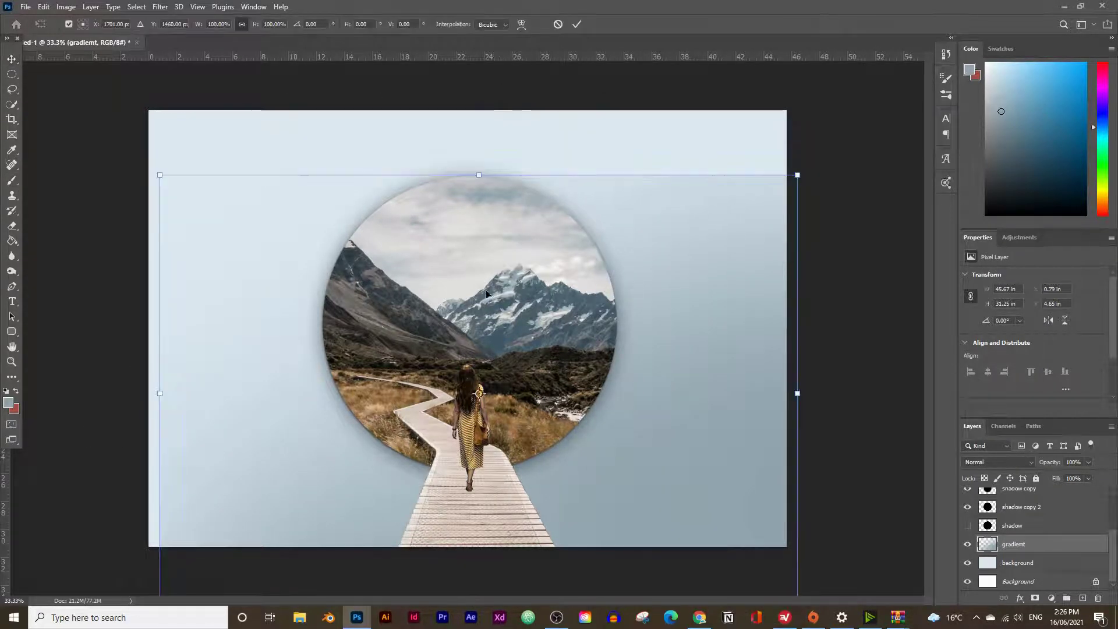
pyautogui.moveTo(164, 392); pyautogui.dragTo(10, 389)
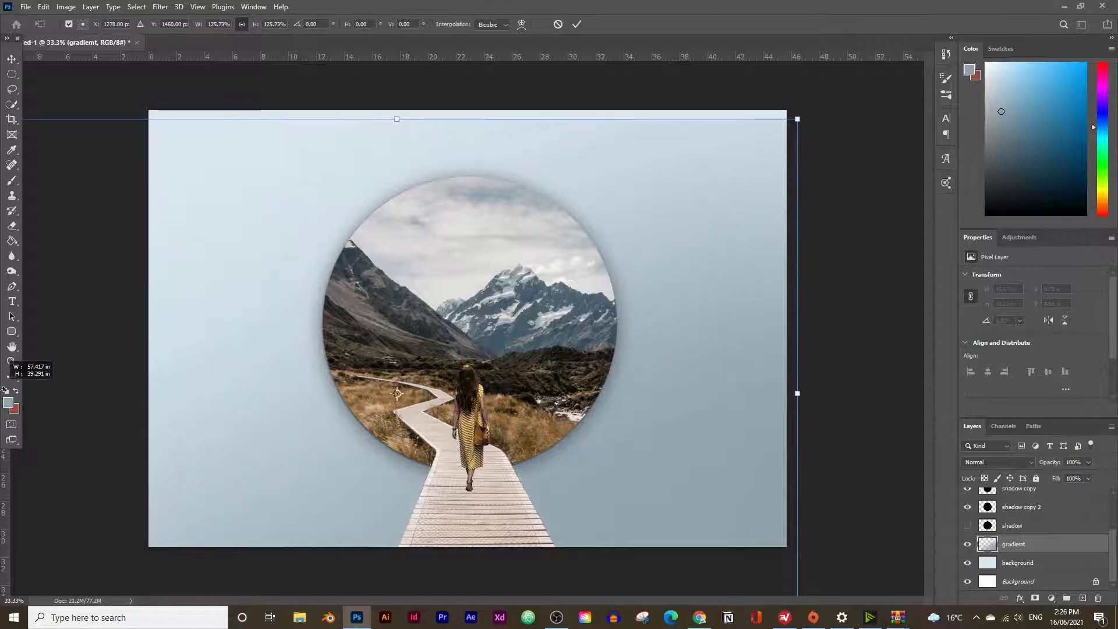
pyautogui.moveTo(329, 400); pyautogui.dragTo(468, 416)
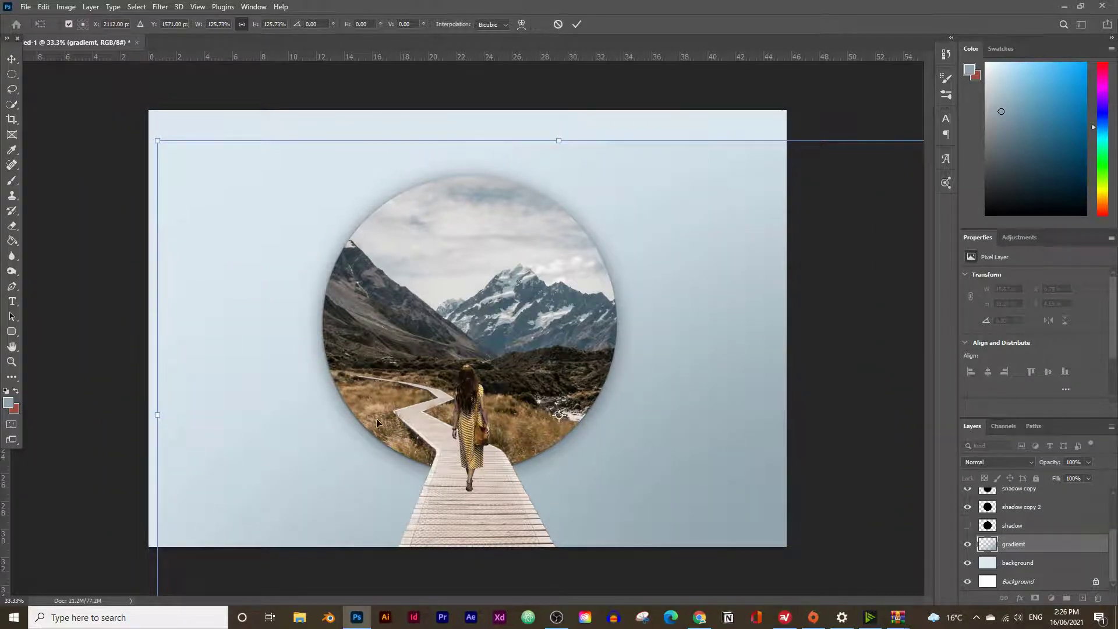
pyautogui.moveTo(161, 415); pyautogui.dragTo(23, 361)
pyautogui.moveTo(399, 274); pyautogui.dragTo(504, 336)
pyautogui.moveTo(93, 463); pyautogui.dragTo(36, 449)
pyautogui.moveTo(169, 400); pyautogui.dragTo(166, 361)
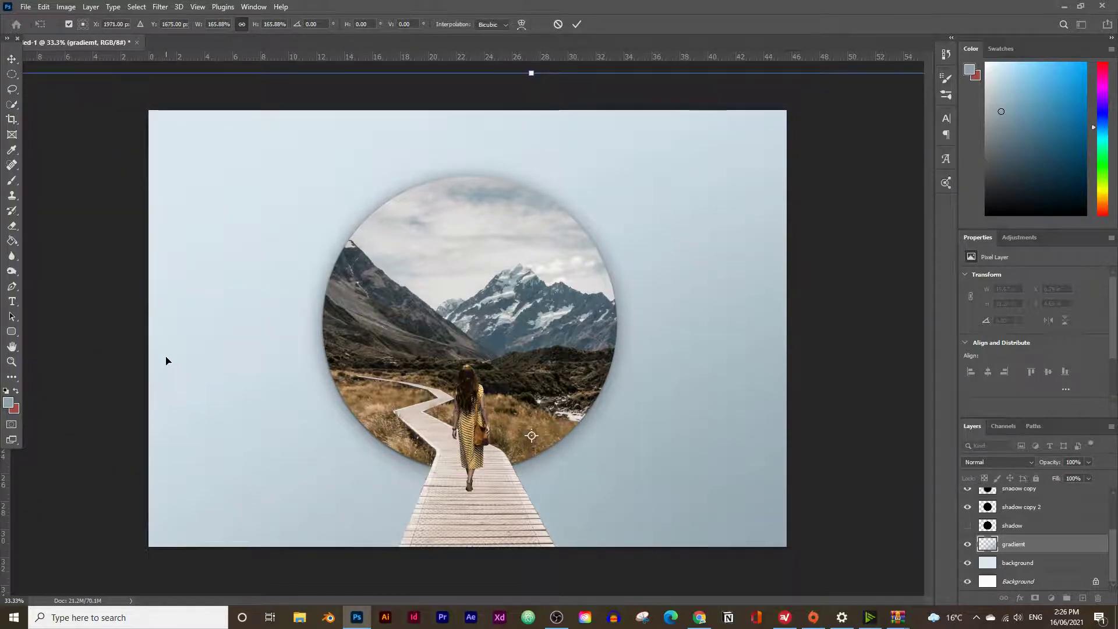
pyautogui.press('Return')
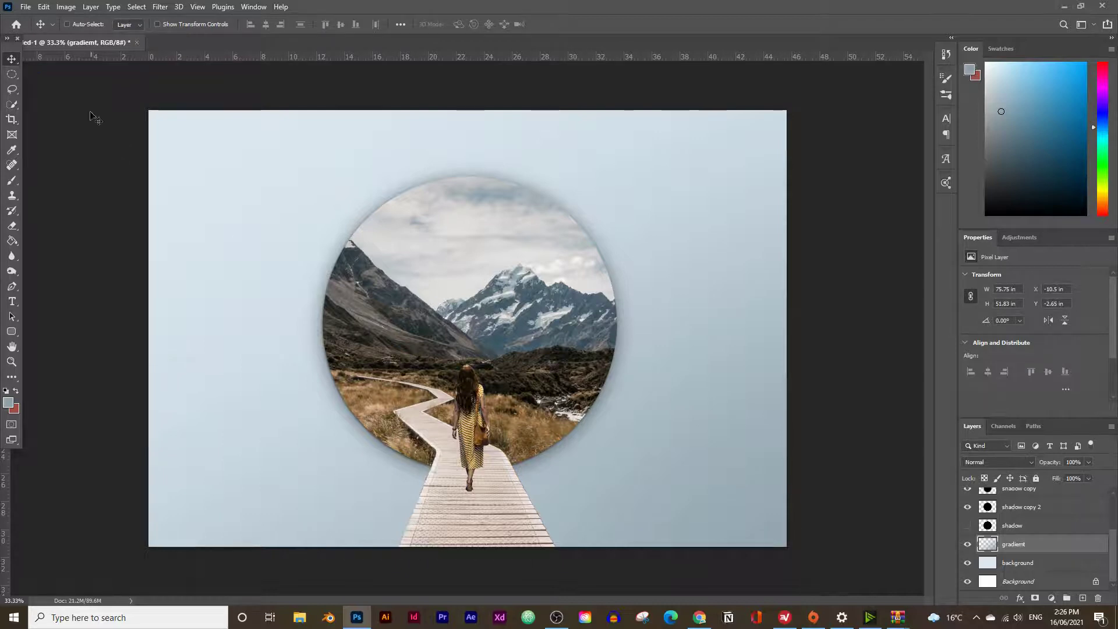
pyautogui.click(968, 544)
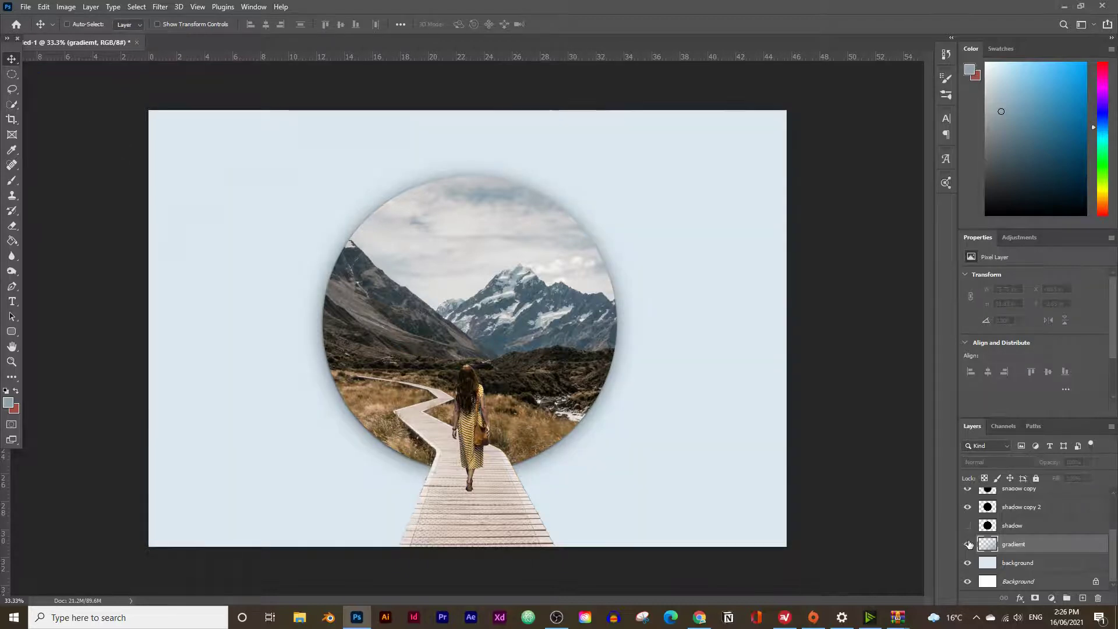
pyautogui.click(968, 544)
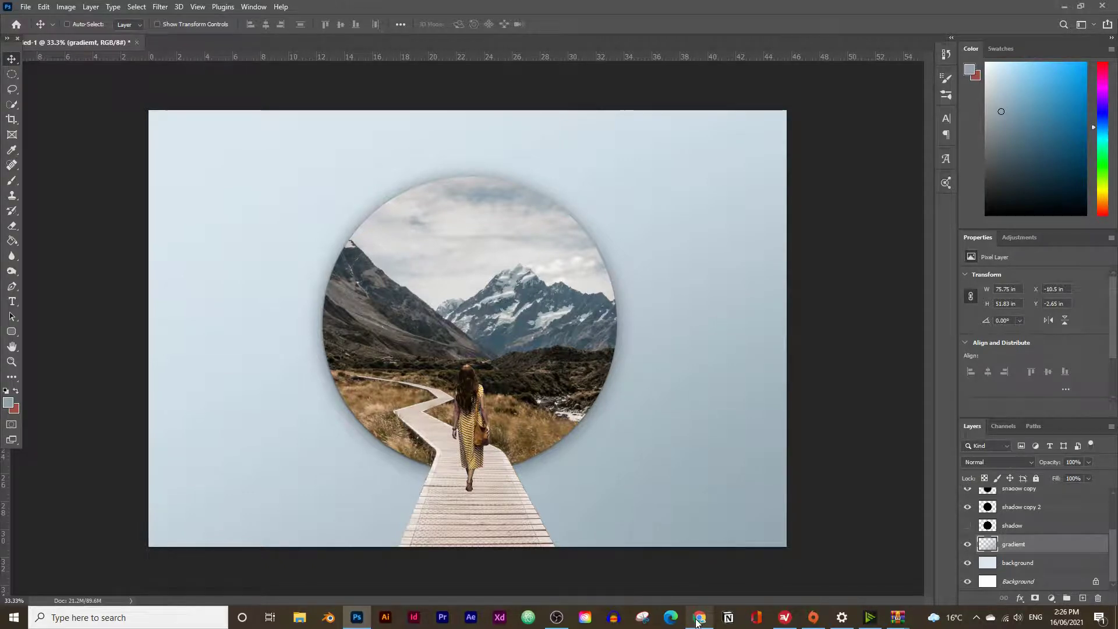
# Step: Switch to Chrome and browse the free cloud brushes in the Brusheezy search results for clouds
pyautogui.moveTo(700, 619)
pyautogui.click(693, 586)
pyautogui.click(366, 11)
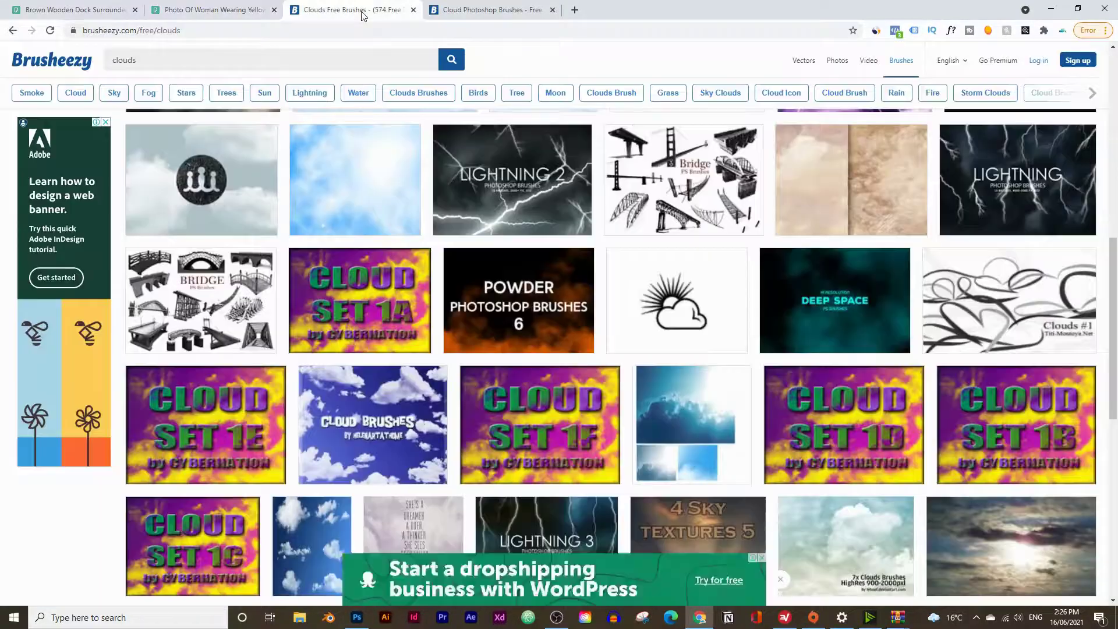
pyautogui.scroll(10, 454, 192)
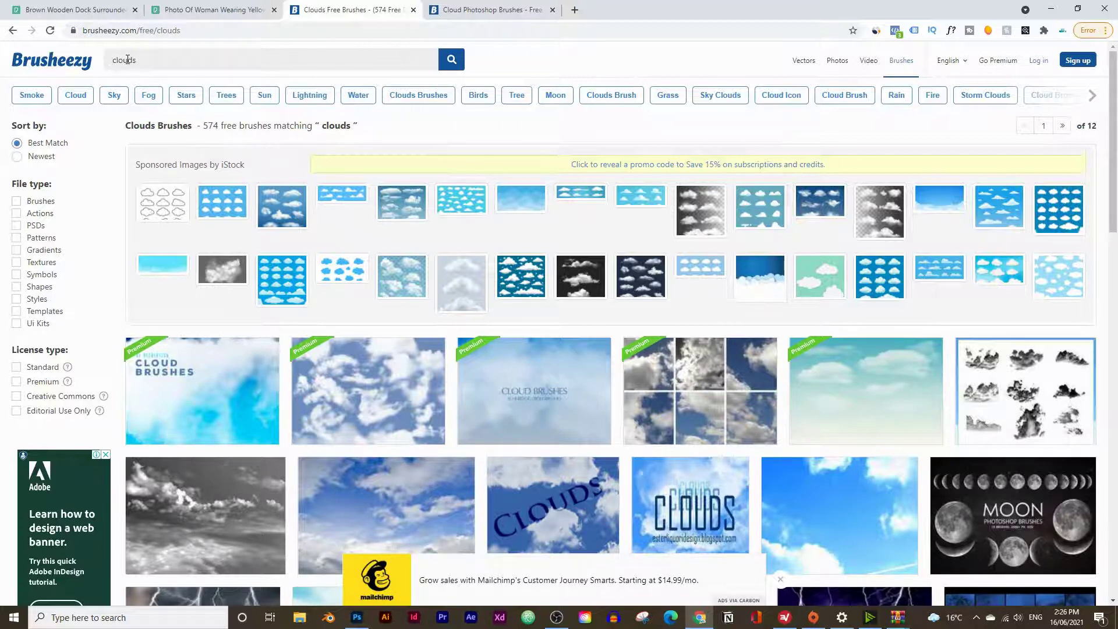
pyautogui.scroll(-4, 157, 254)
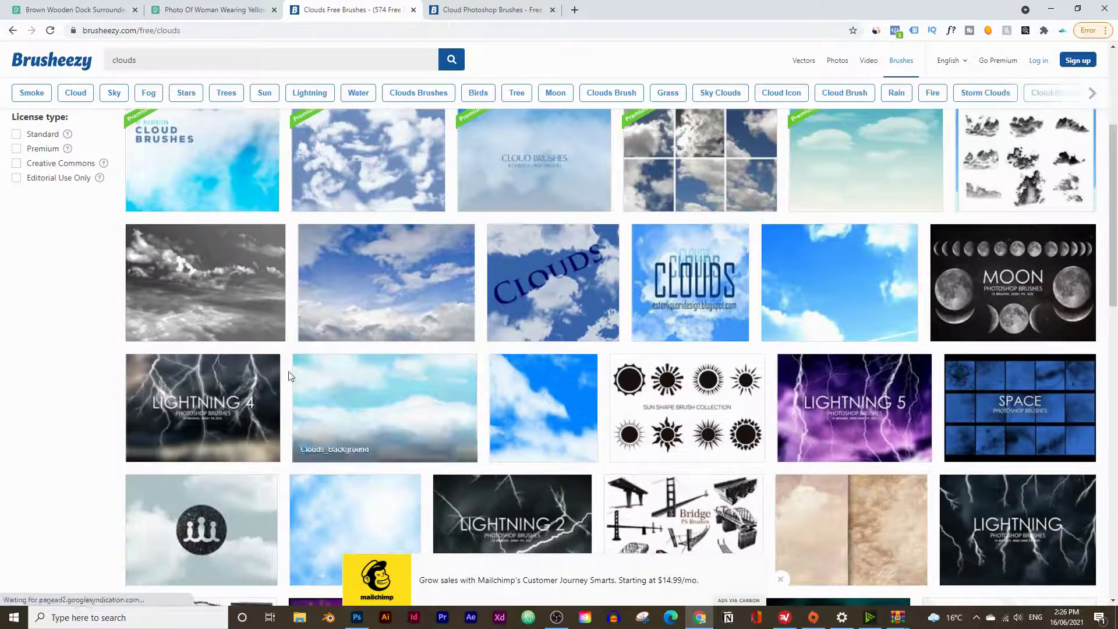
pyautogui.scroll(4, 470, 362)
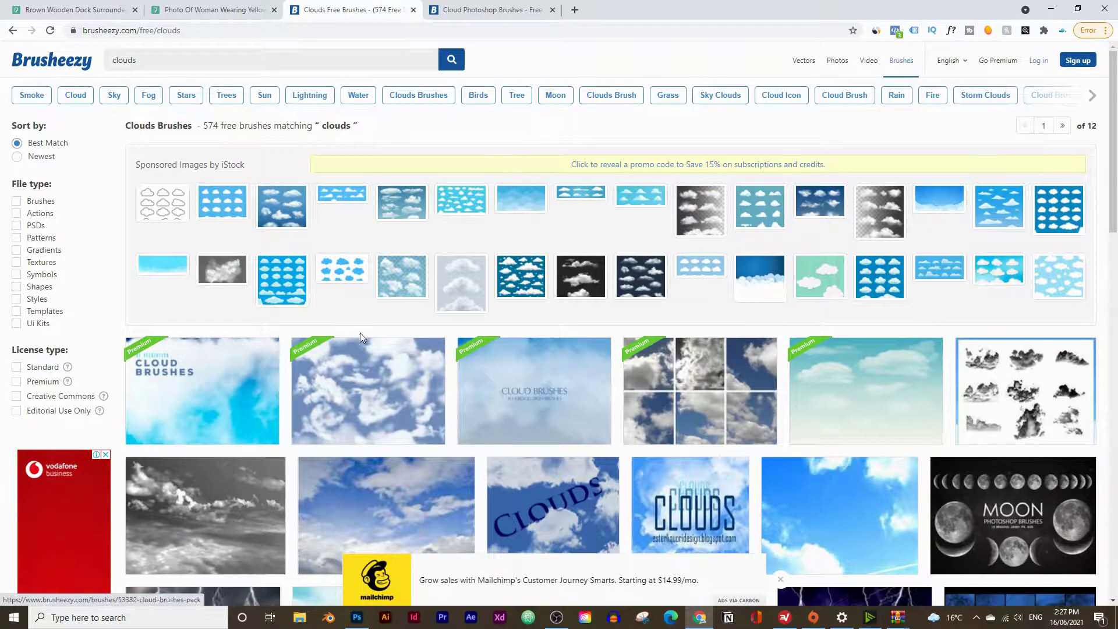
pyautogui.scroll(-8, 742, 363)
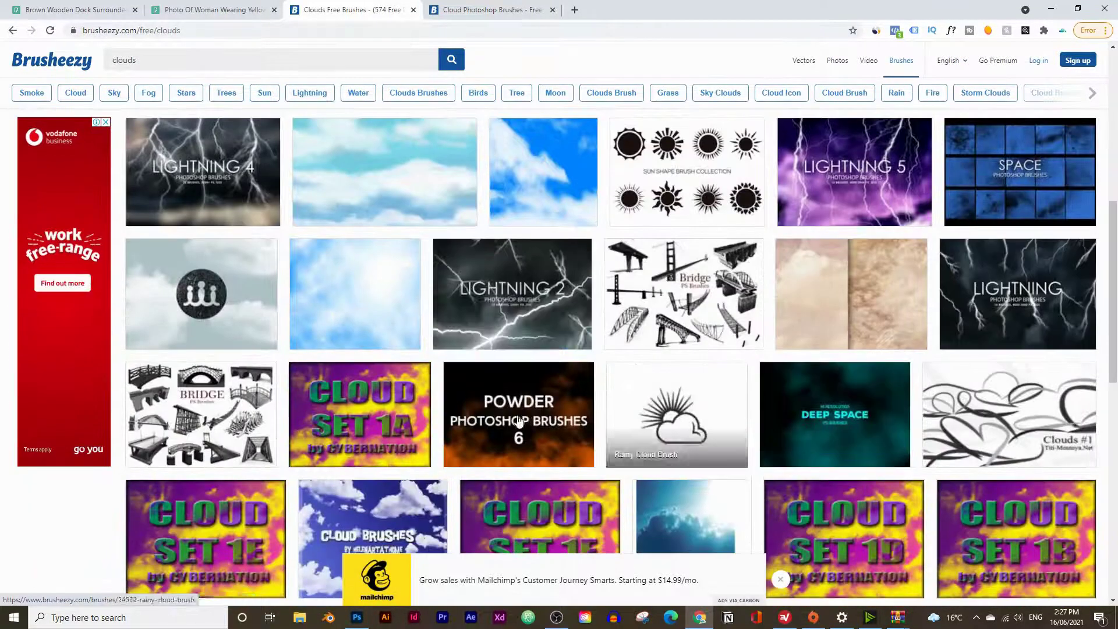
# Step: Download the free Cloud Photoshop Brushes pack from its Brusheezy page and open the downloaded zip archive
pyautogui.click(460, 12)
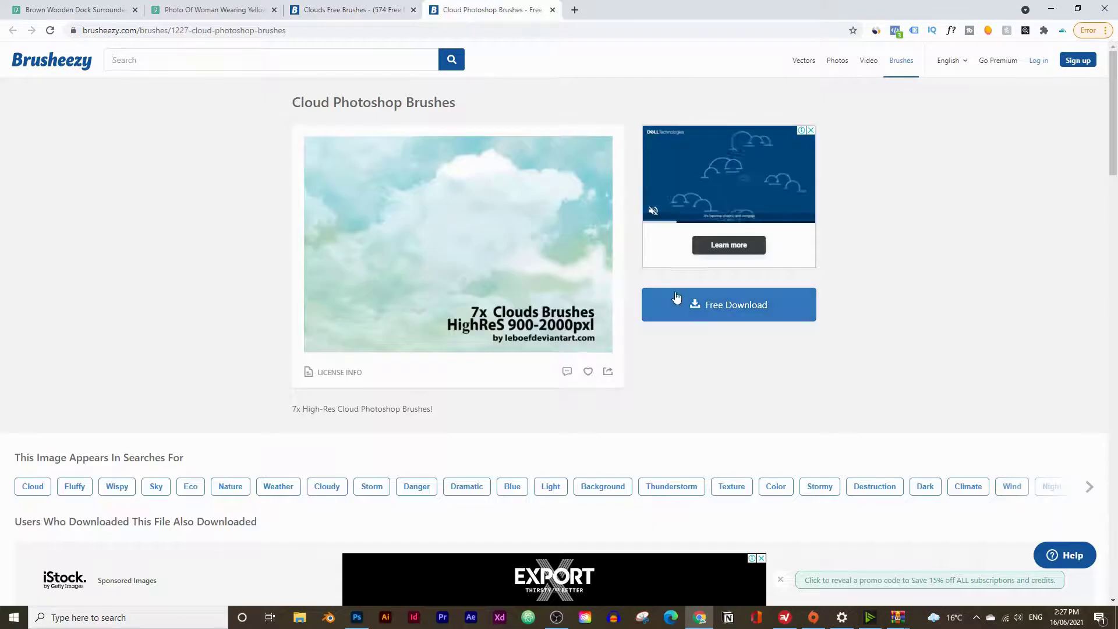
pyautogui.click(688, 306)
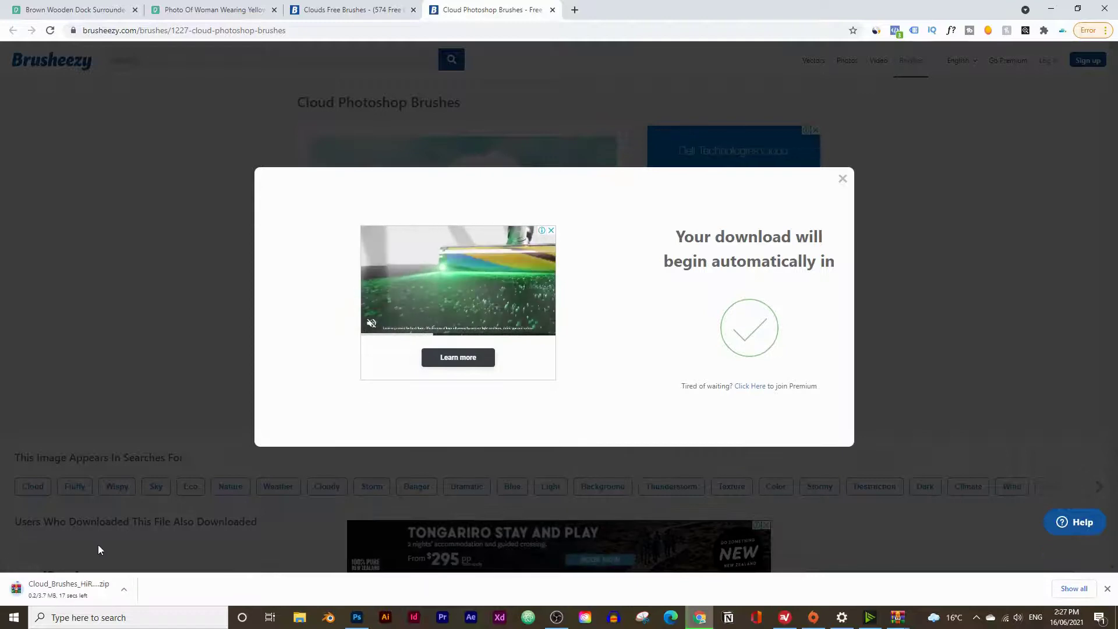
pyautogui.click(69, 588)
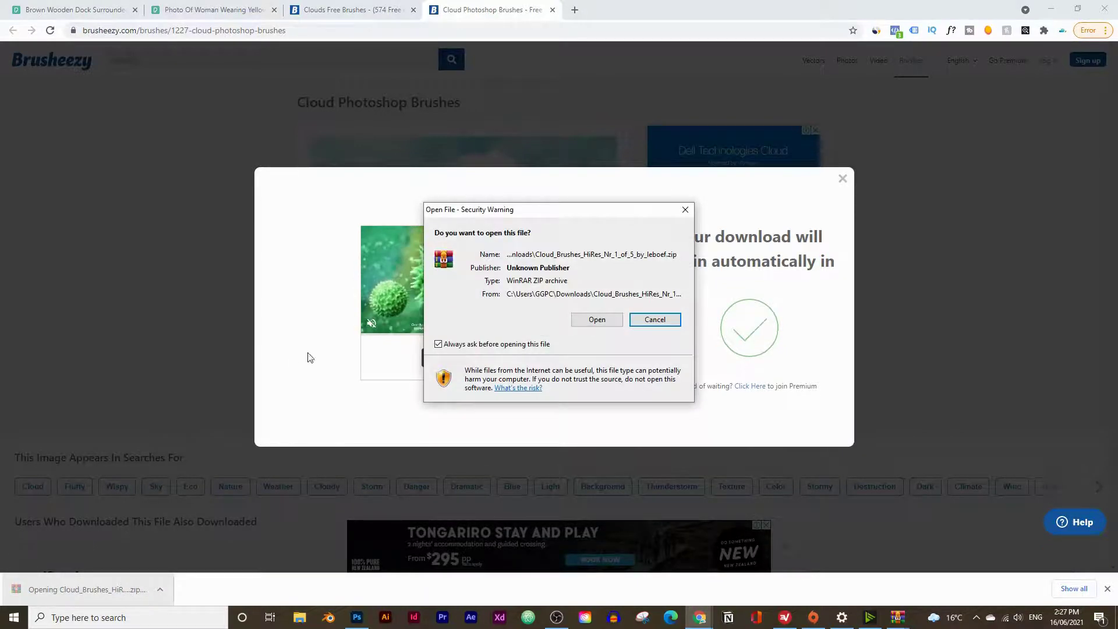
pyautogui.click(597, 320)
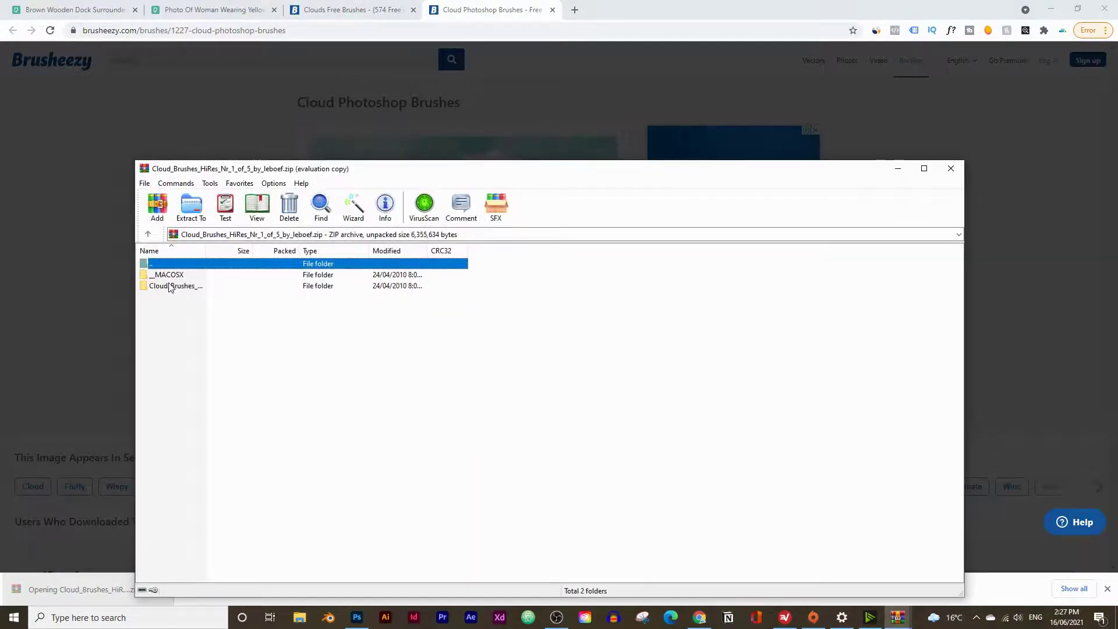
# Step: Open the Cloud_Brushes folder in the archive and load the brush file secretlycivillian.dl.am-clouds1.abr into Photoshop
pyautogui.doubleClick(166, 286)
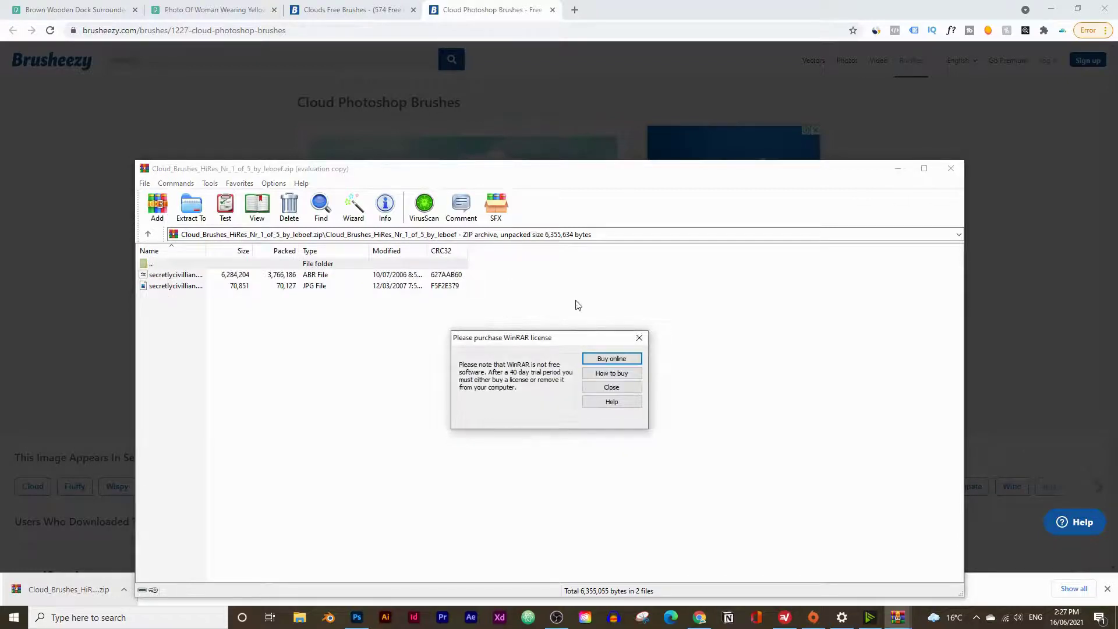
pyautogui.click(639, 338)
pyautogui.click(174, 276)
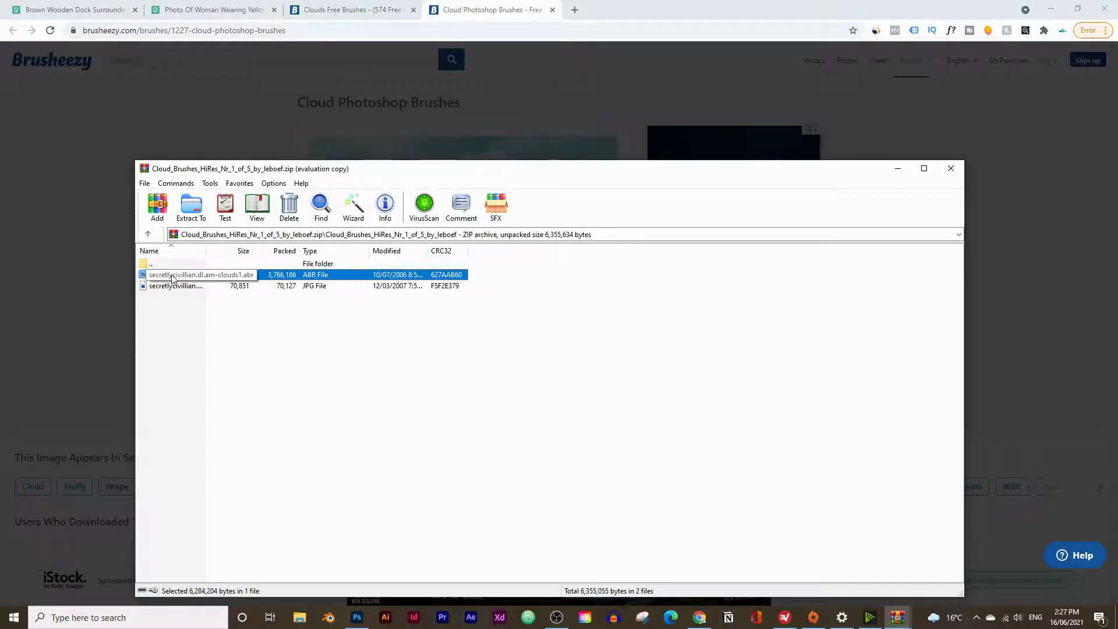
pyautogui.doubleClick(171, 276)
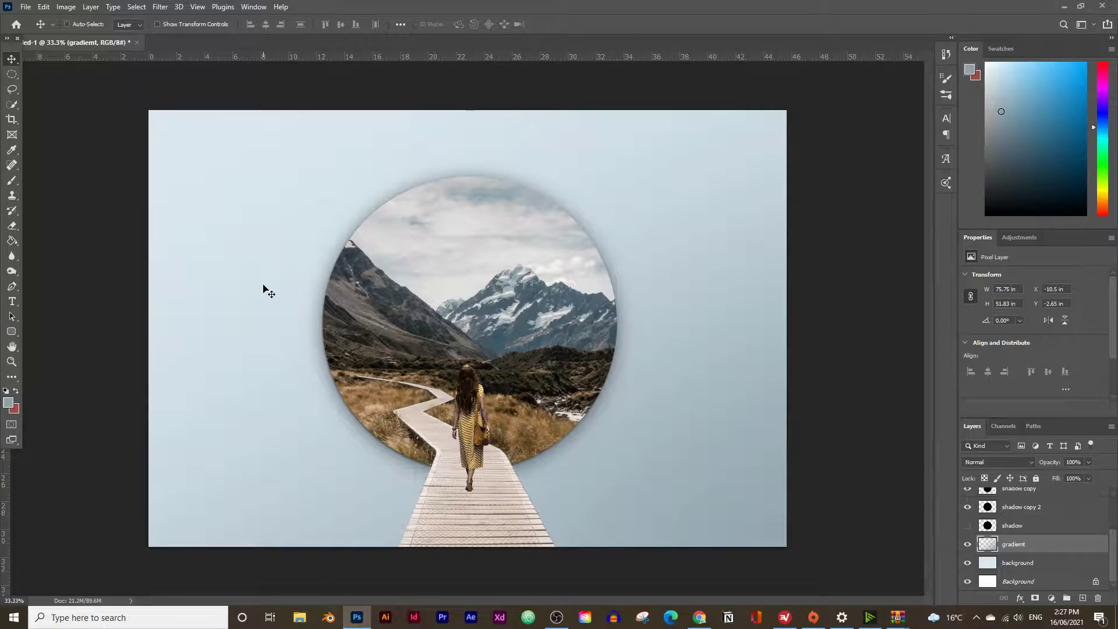
# Step: Activate the Brush tool, look through the installed cloud brushes, and choose the cloud_2 brush
pyautogui.click(6, 182)
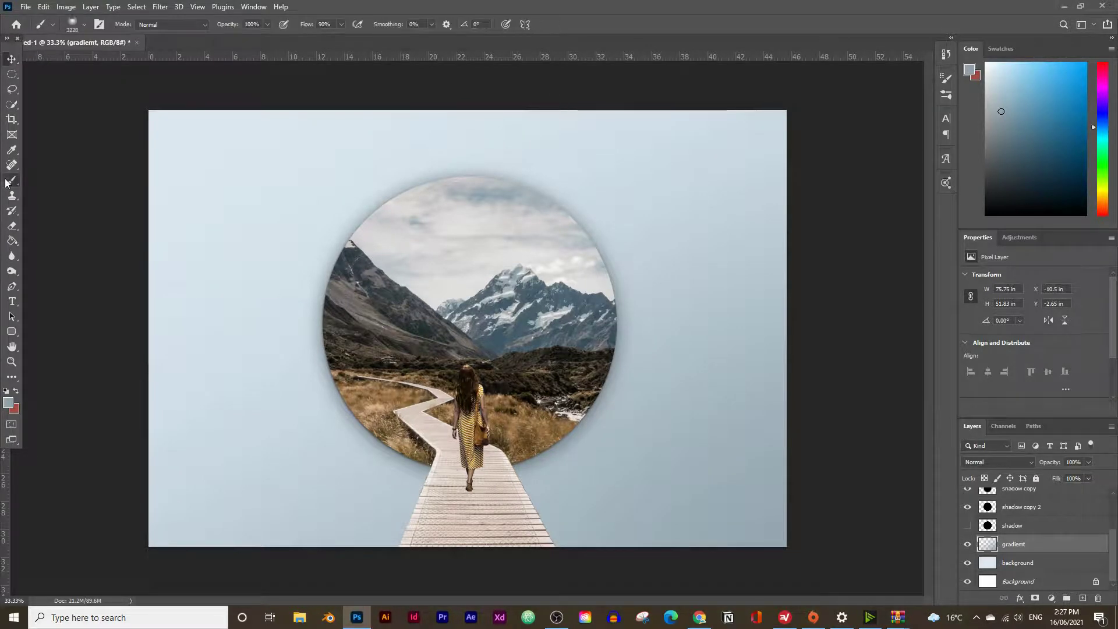
pyautogui.click(83, 25)
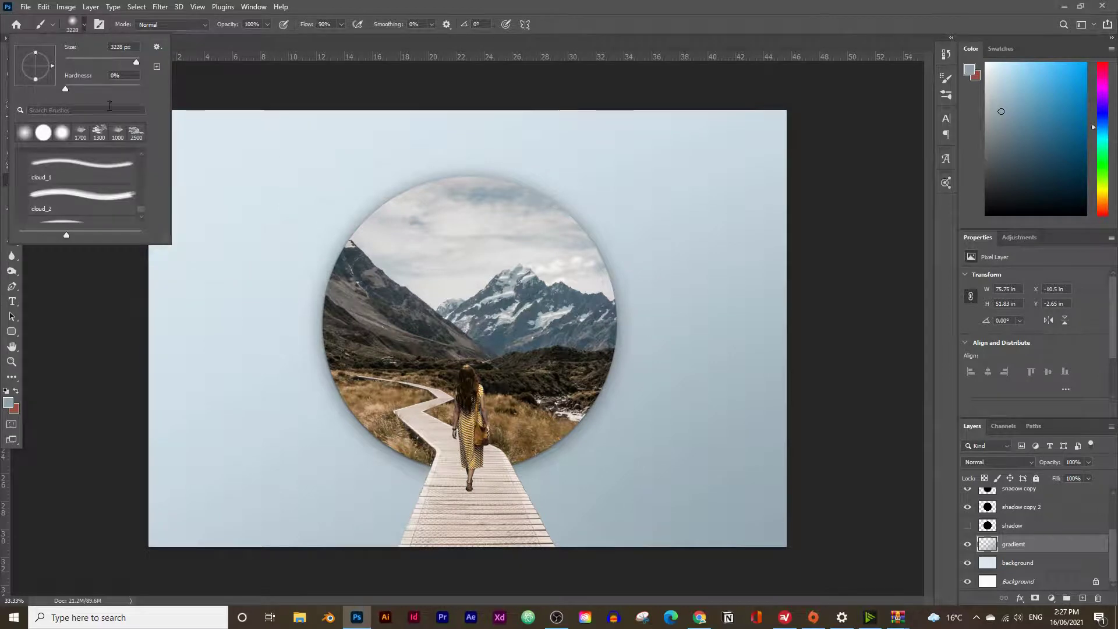
pyautogui.scroll(-2, 141, 212)
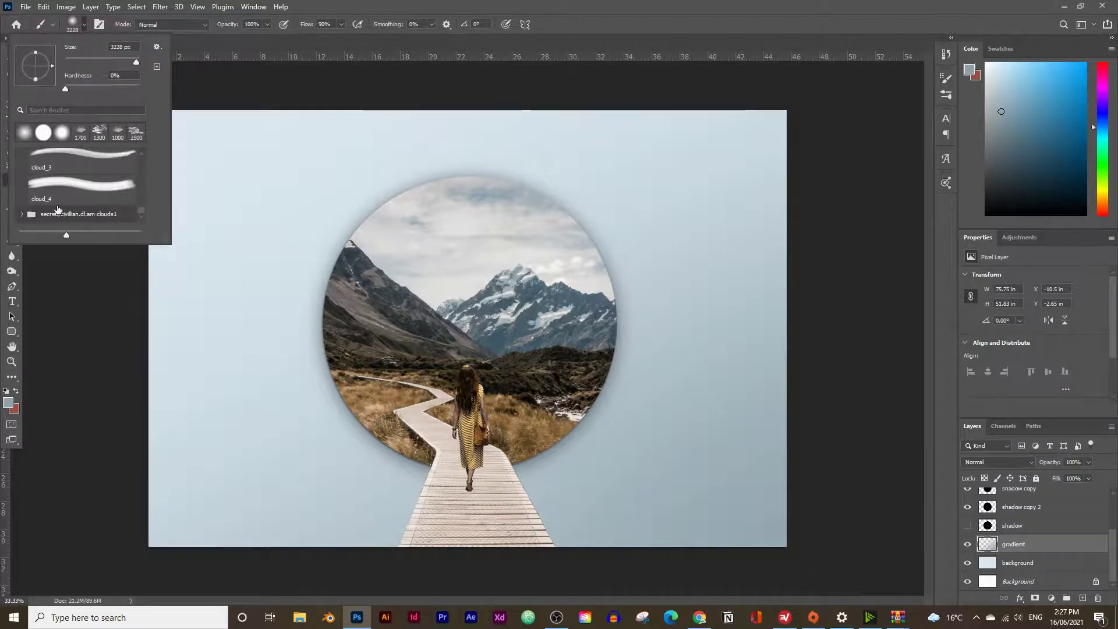
pyautogui.scroll(-3, 61, 176)
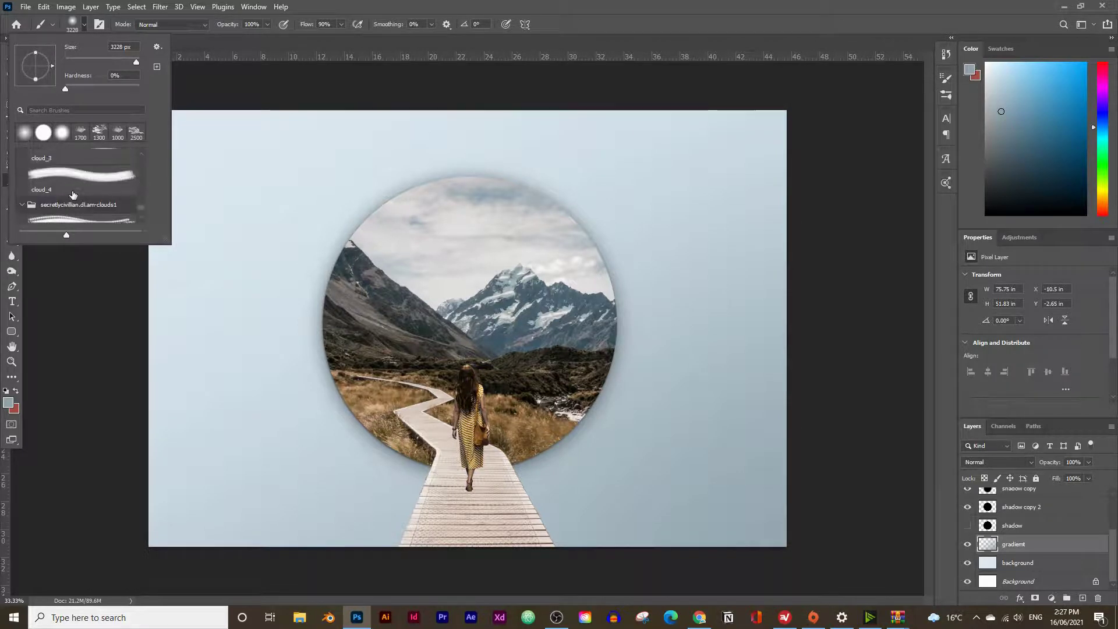
pyautogui.click(74, 194)
pyautogui.scroll(1, 74, 192)
pyautogui.scroll(2, 73, 187)
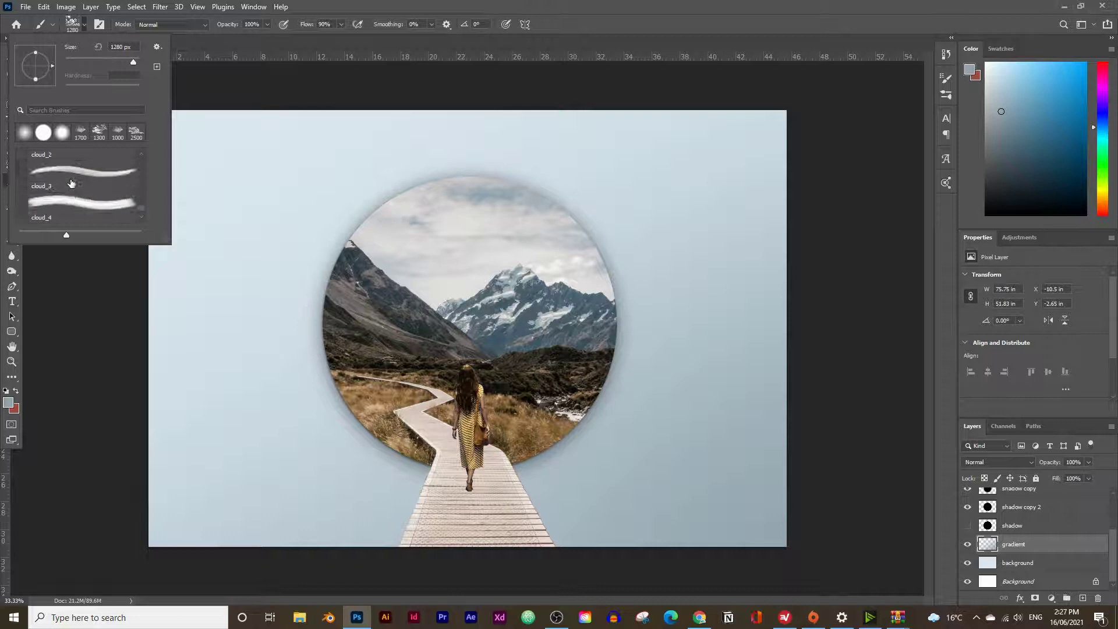
pyautogui.click(73, 166)
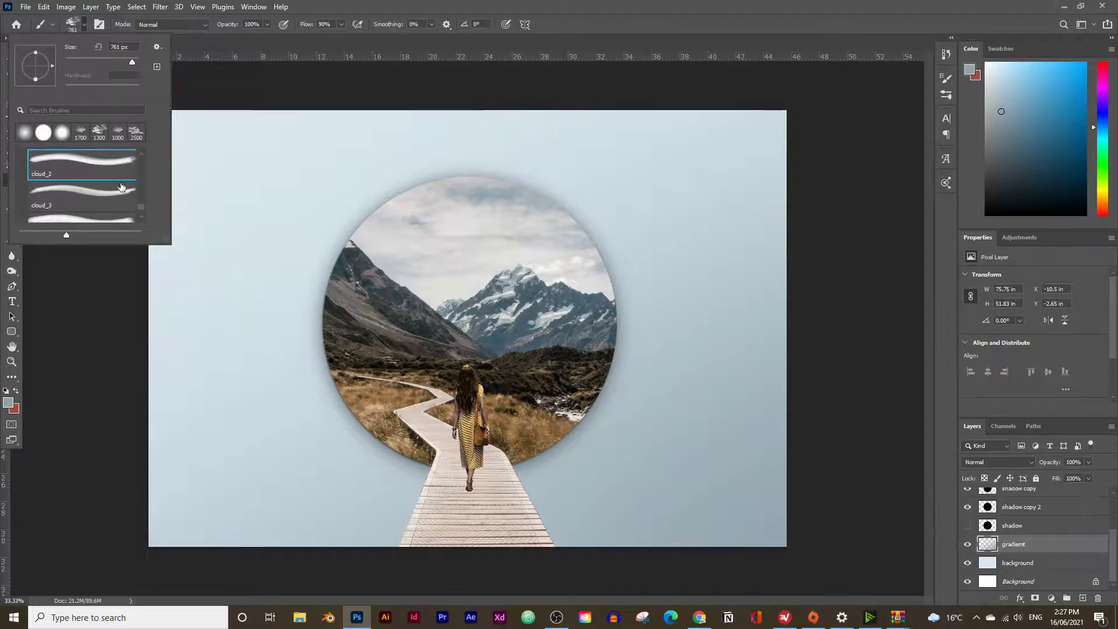
pyautogui.click(89, 208)
pyautogui.click(88, 167)
# Step: Set the foreground colour to pure white, ffffff
pyautogui.click(3, 399)
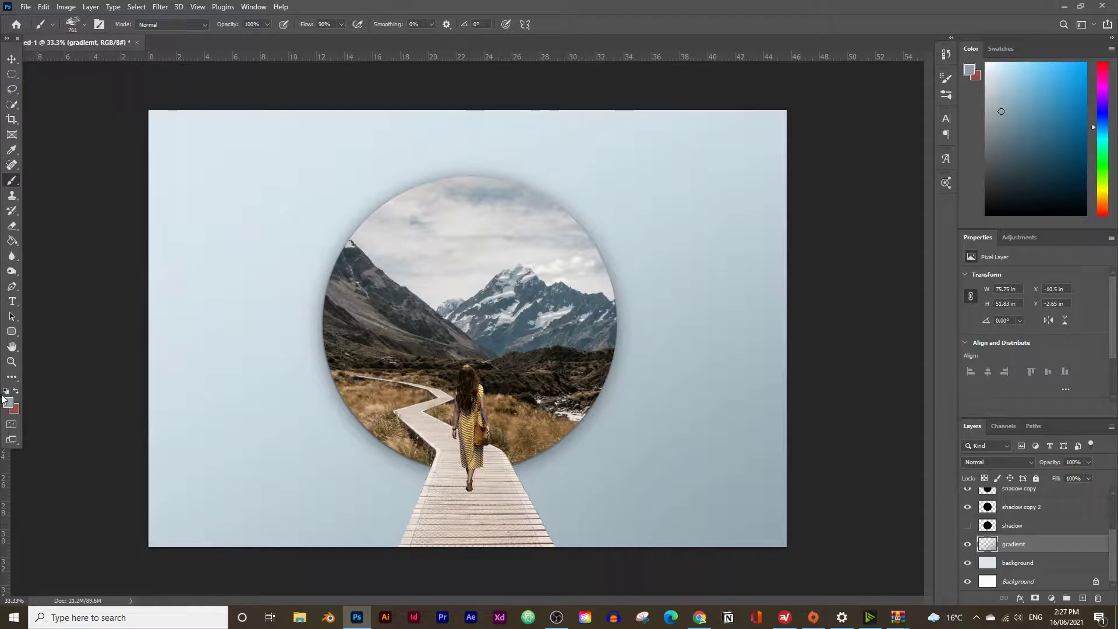
pyautogui.click(8, 402)
pyautogui.moveTo(626, 365); pyautogui.dragTo(569, 286)
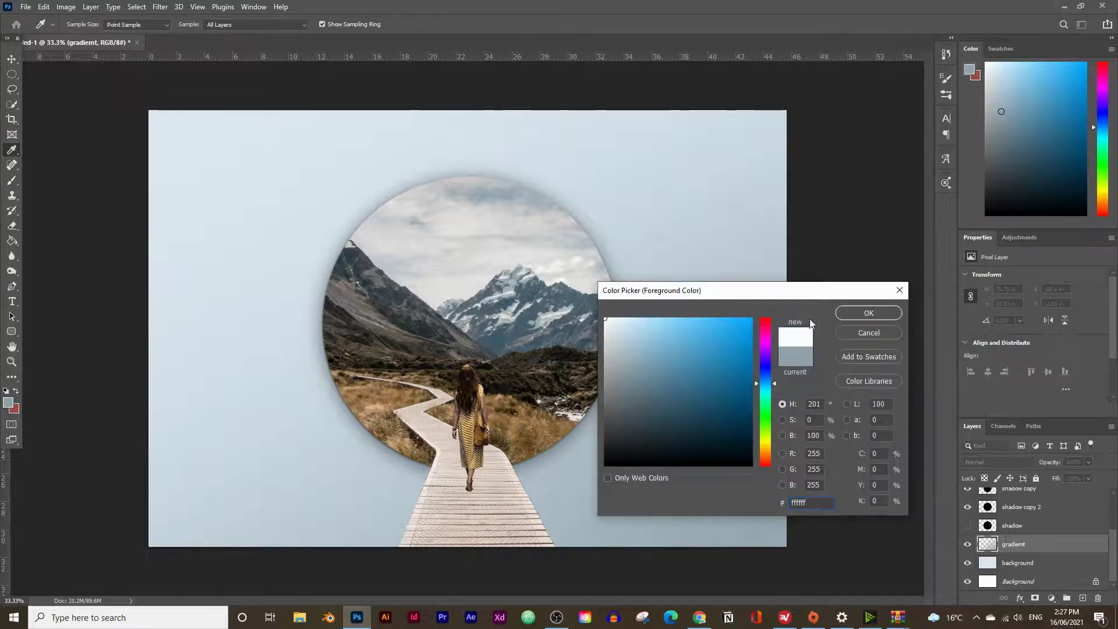
pyautogui.click(869, 313)
# Step: Add a new empty layer above the person walking subject layer
pyautogui.scroll(3, 1063, 518)
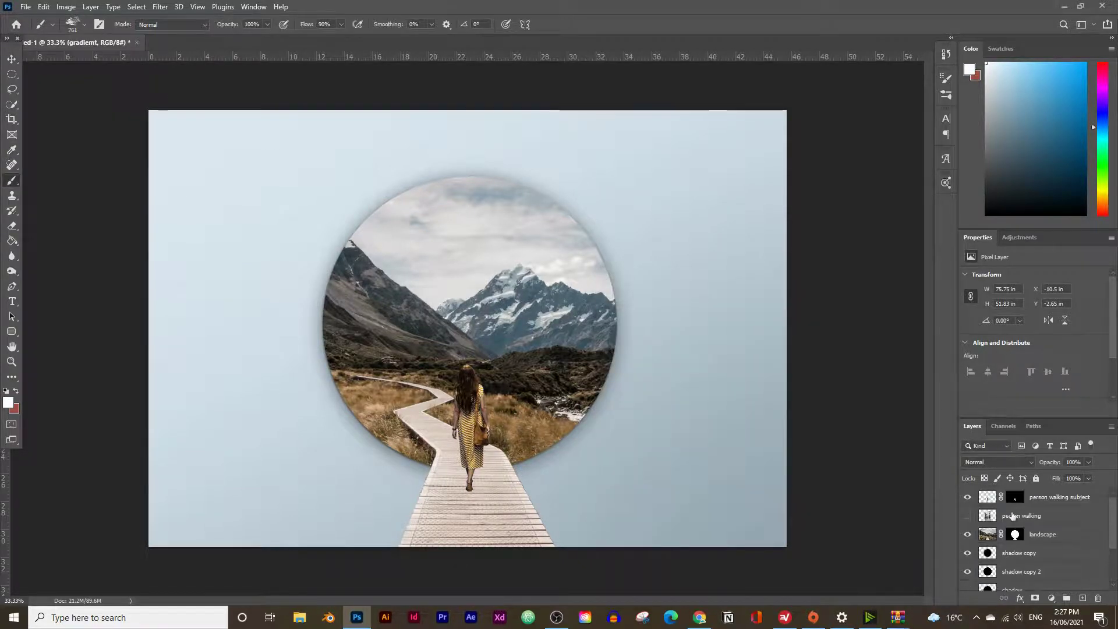
pyautogui.click(1061, 504)
pyautogui.click(1083, 598)
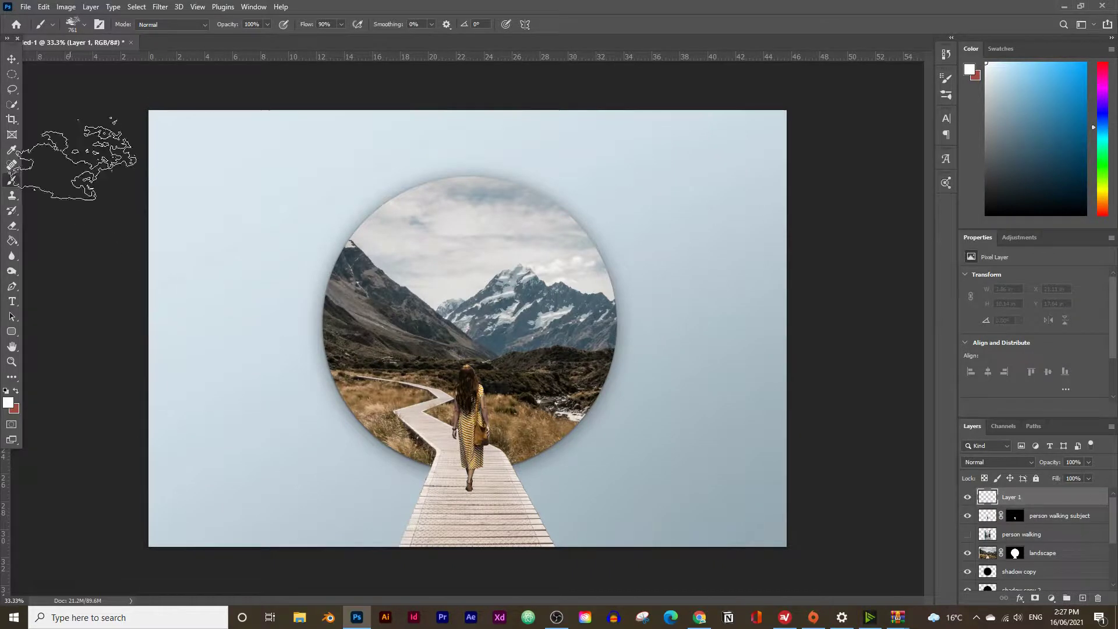
# Step: Enlarge the cloud brush to 1800 px and build up a dense white cloud over the circle's upper-left edge with repeated stamps
pyautogui.press(']')
pyautogui.press(']')
pyautogui.press(']')
pyautogui.press(']')
pyautogui.press(']')
pyautogui.press(']')
pyautogui.press(']')
pyautogui.press(']')
pyautogui.press(']')
pyautogui.press(']')
pyautogui.press(']')
pyautogui.press(']')
pyautogui.press('[')
pyautogui.click(358, 227)
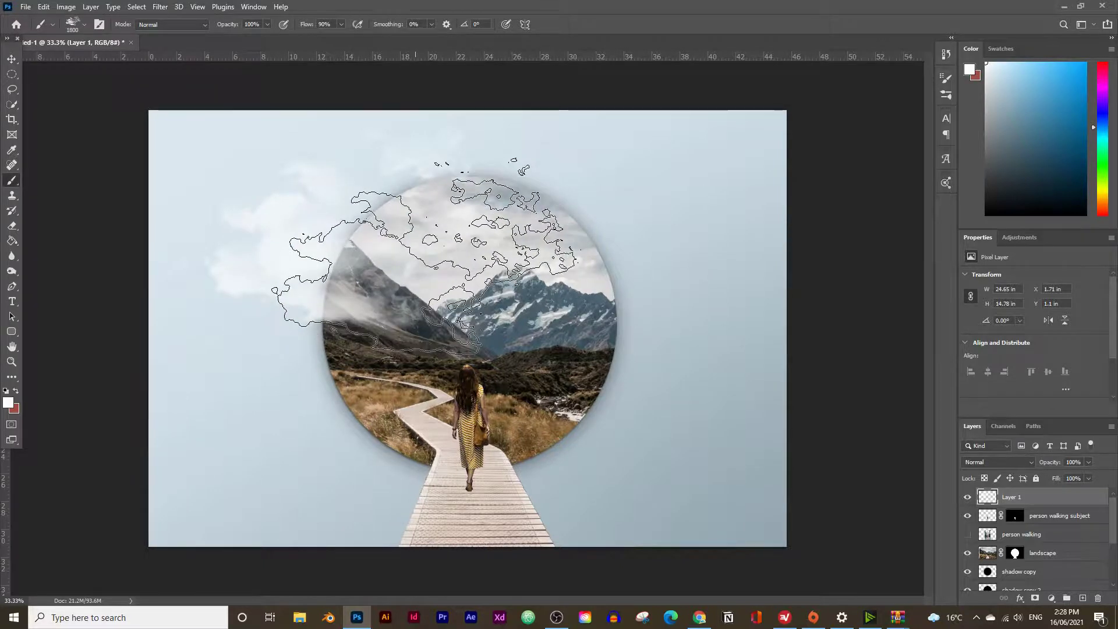
pyautogui.hotkey('ctrl', 'z')
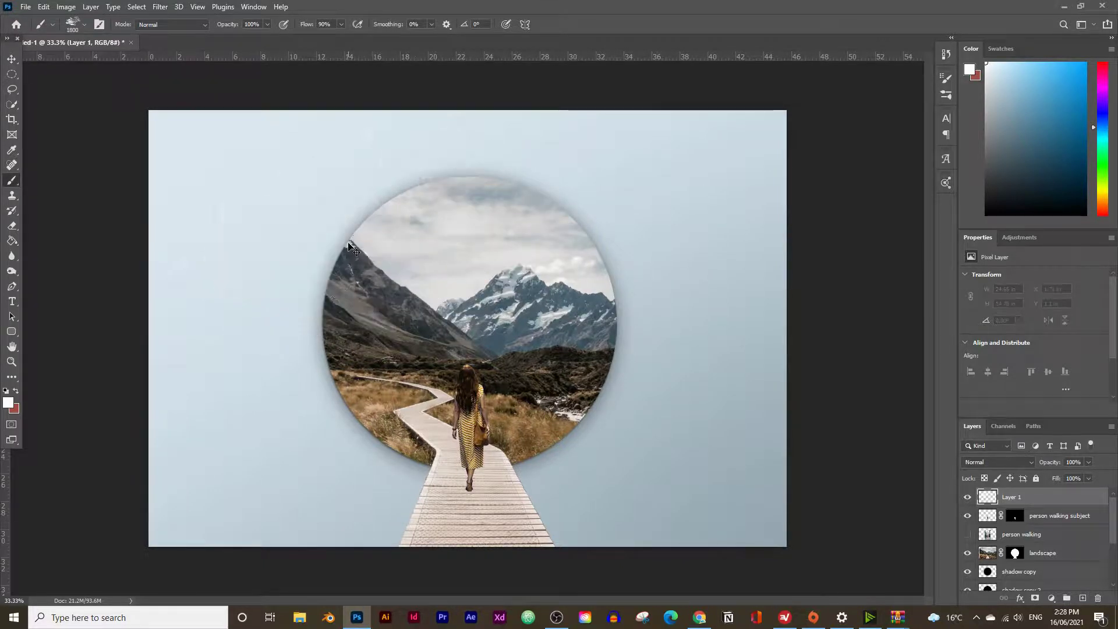
pyautogui.click(335, 245)
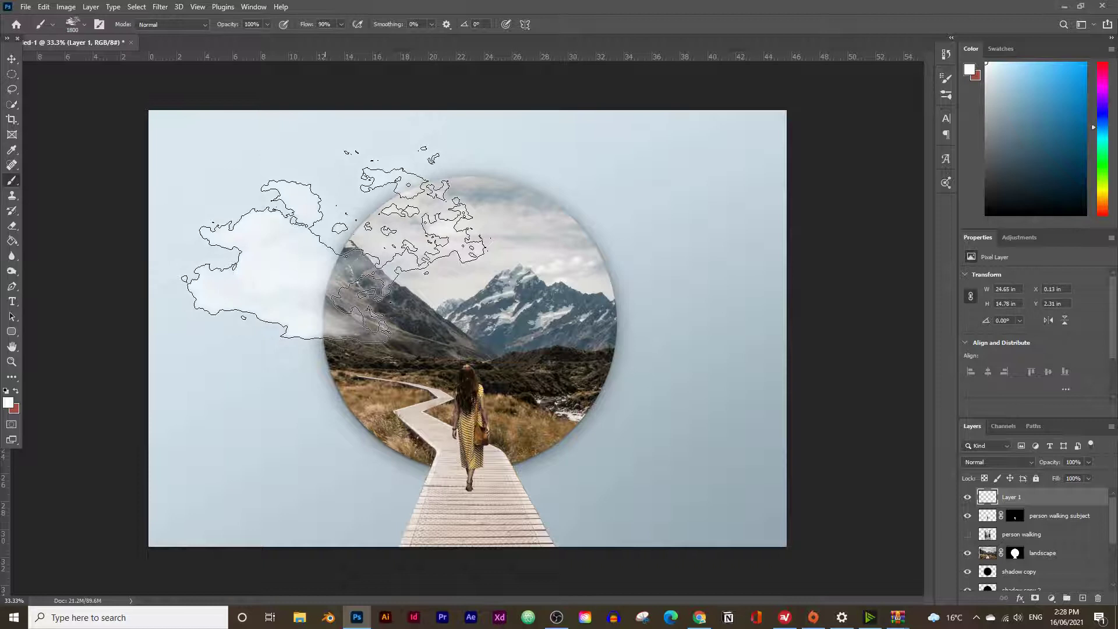
pyautogui.click(335, 244)
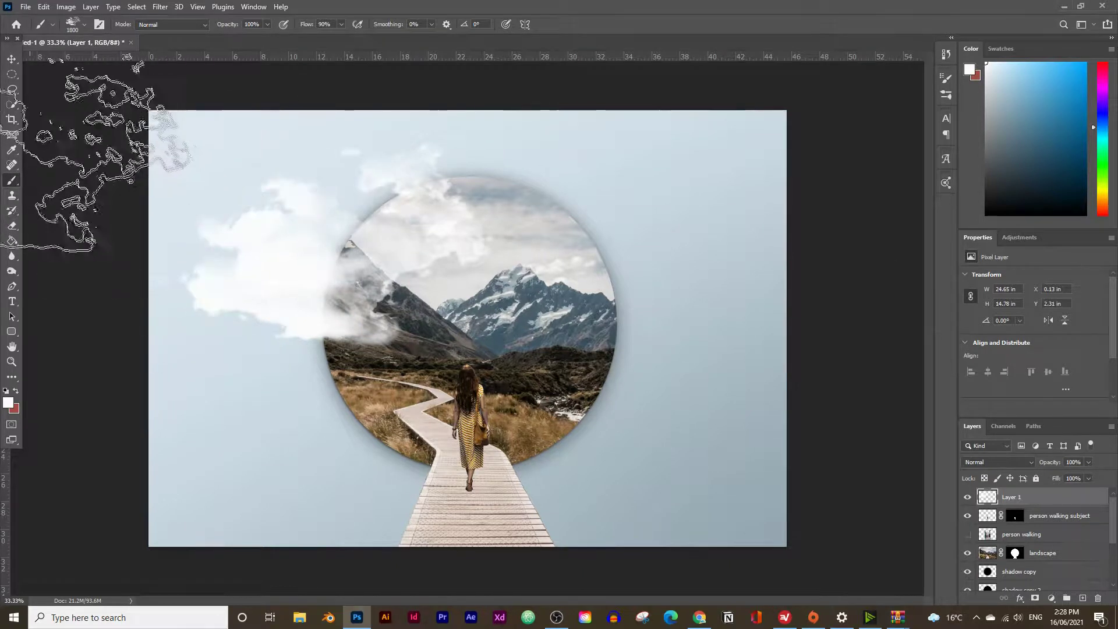
# Step: Scale the painted cloud down to about 74% and place it across the circle's upper-left edge
pyautogui.press('v')
pyautogui.moveTo(346, 244)
pyautogui.mouseDown()
pyautogui.moveTo(383, 220)
pyautogui.moveTo(541, 288)
pyautogui.moveTo(625, 230)
pyautogui.mouseUp()
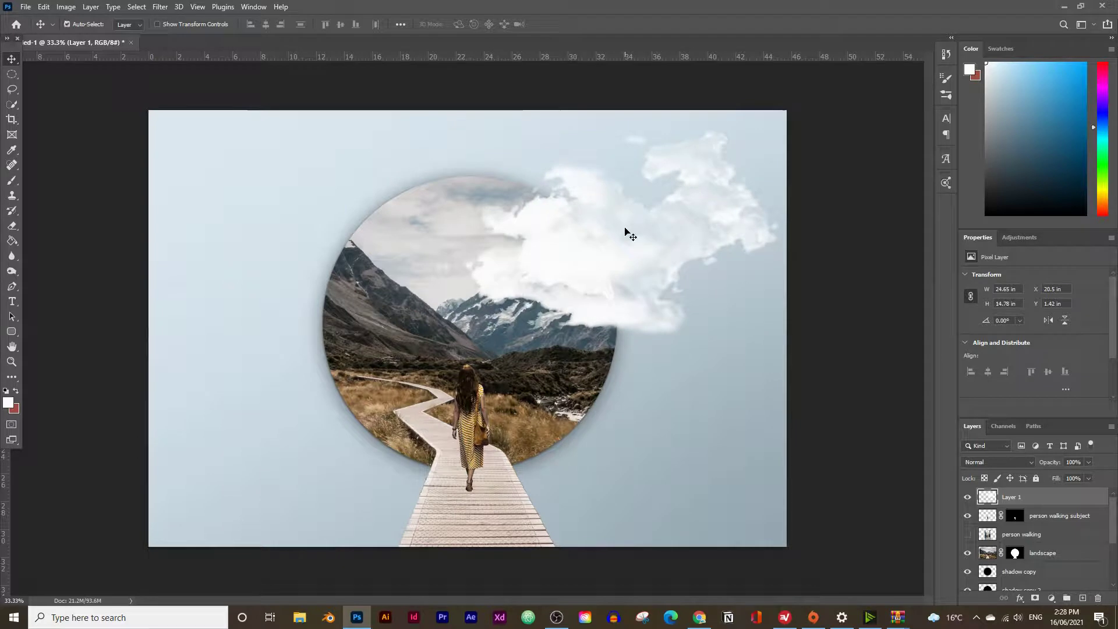
pyautogui.hotkey('ctrl', 't')
pyautogui.moveTo(610, 132); pyautogui.dragTo(629, 182)
pyautogui.moveTo(687, 203); pyautogui.dragTo(747, 205)
pyautogui.moveTo(679, 232); pyautogui.dragTo(400, 240)
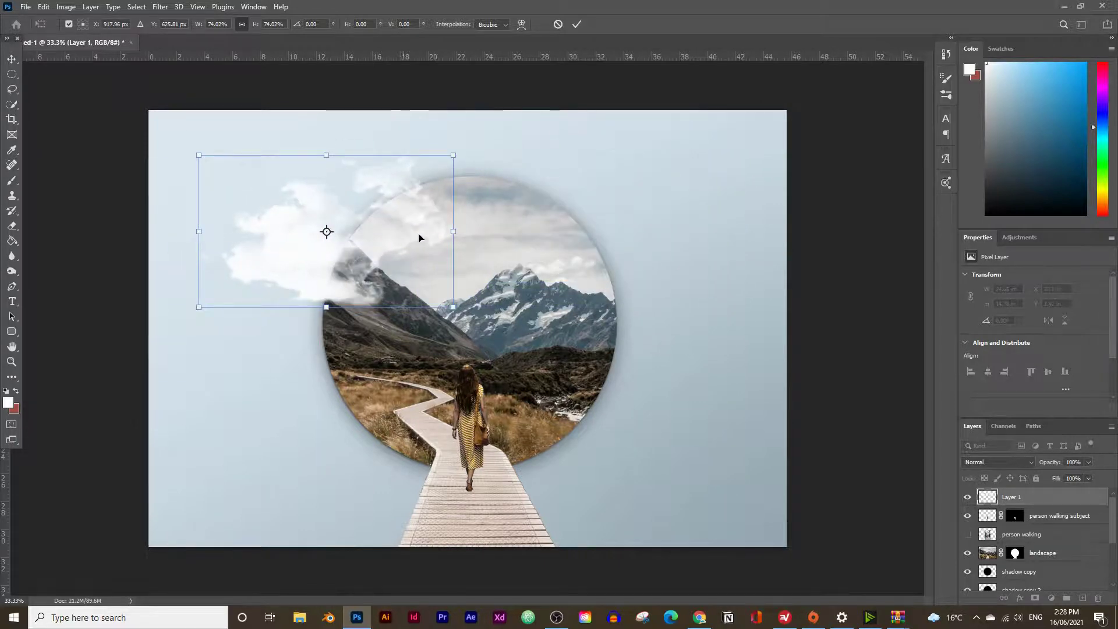
pyautogui.press('Return')
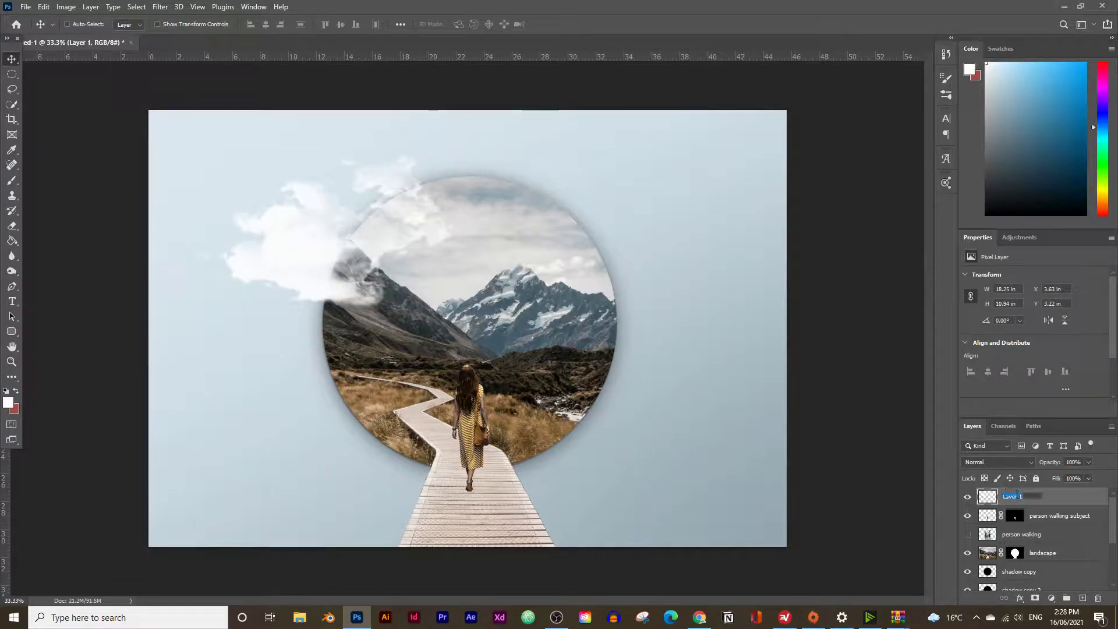
# Step: Rename the cloud layer cloud 1 and add a new layer named cloud 2 above it
pyautogui.write('cloud 1')
pyautogui.click(1082, 599)
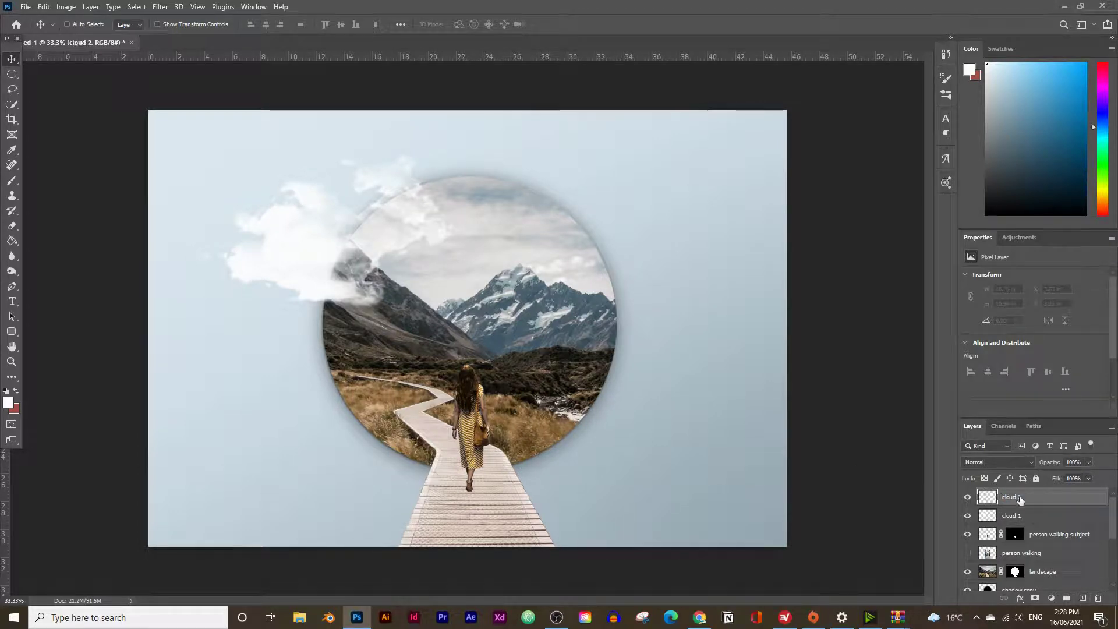
# Step: Try stamping a cloud over the circle's upper-right edge with the cloud_4 brush, and undo the stamps
pyautogui.click(12, 181)
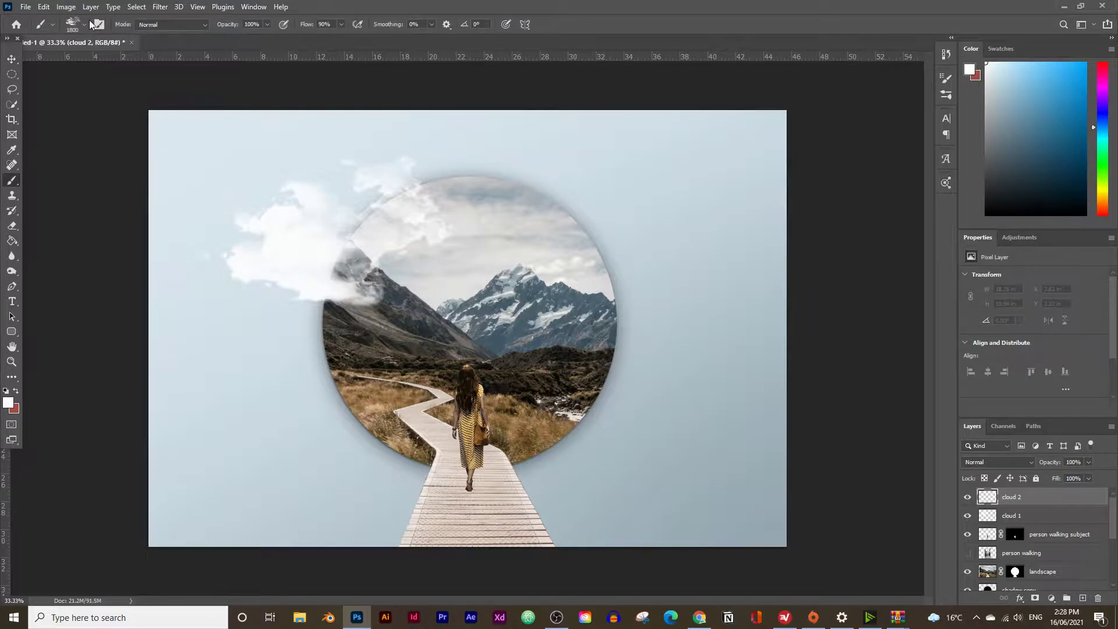
pyautogui.click(85, 25)
pyautogui.scroll(-2, 75, 193)
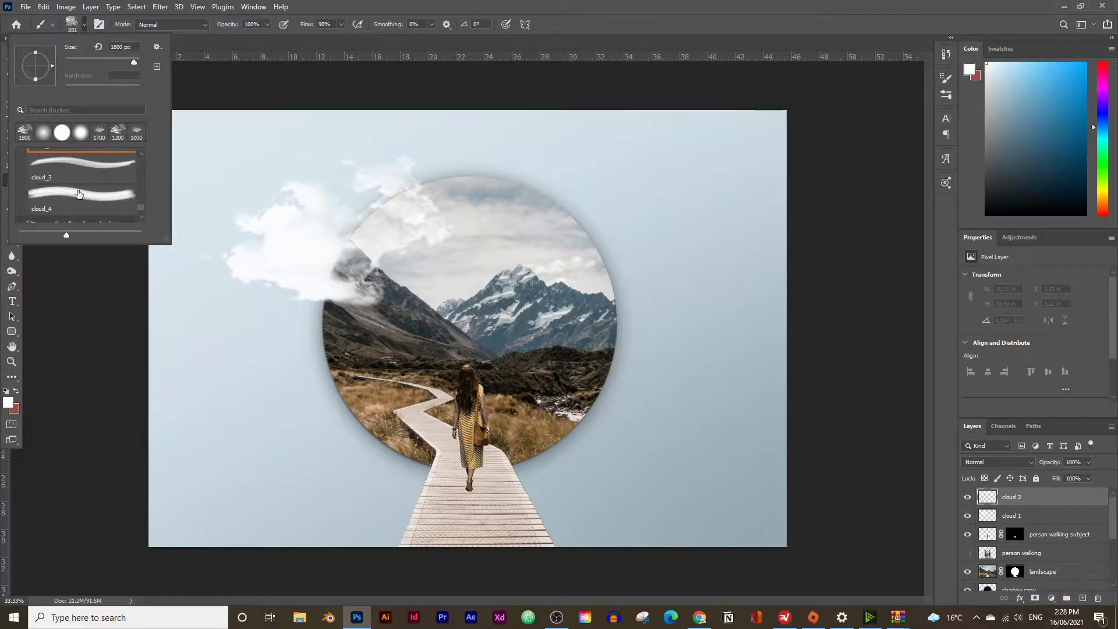
pyautogui.click(349, 303)
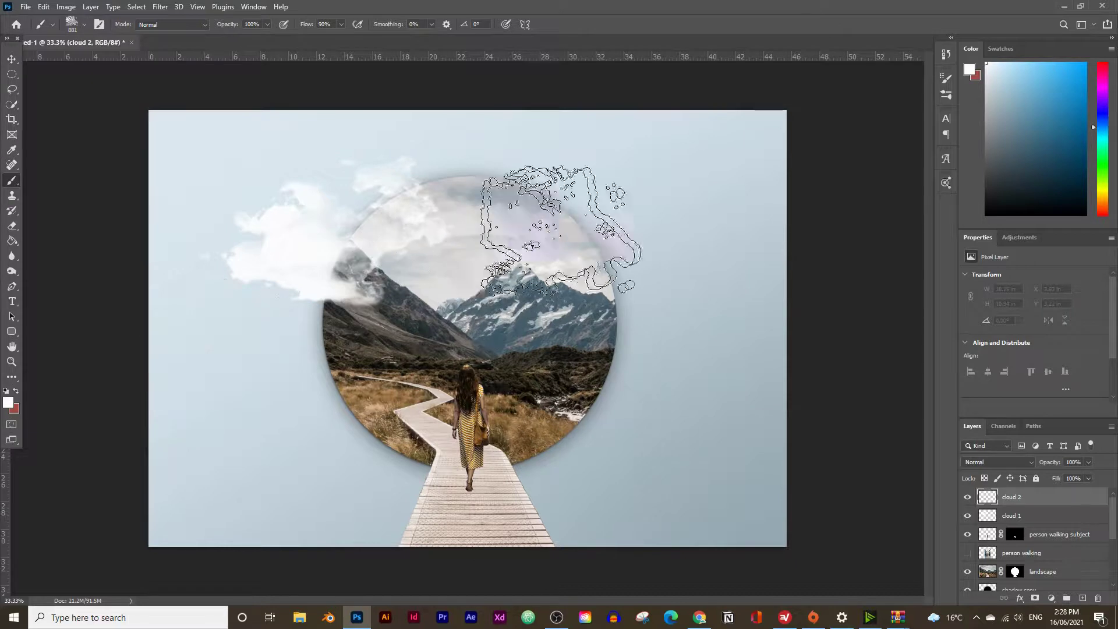
pyautogui.click(602, 248)
pyautogui.click(602, 247)
pyautogui.click(602, 247)
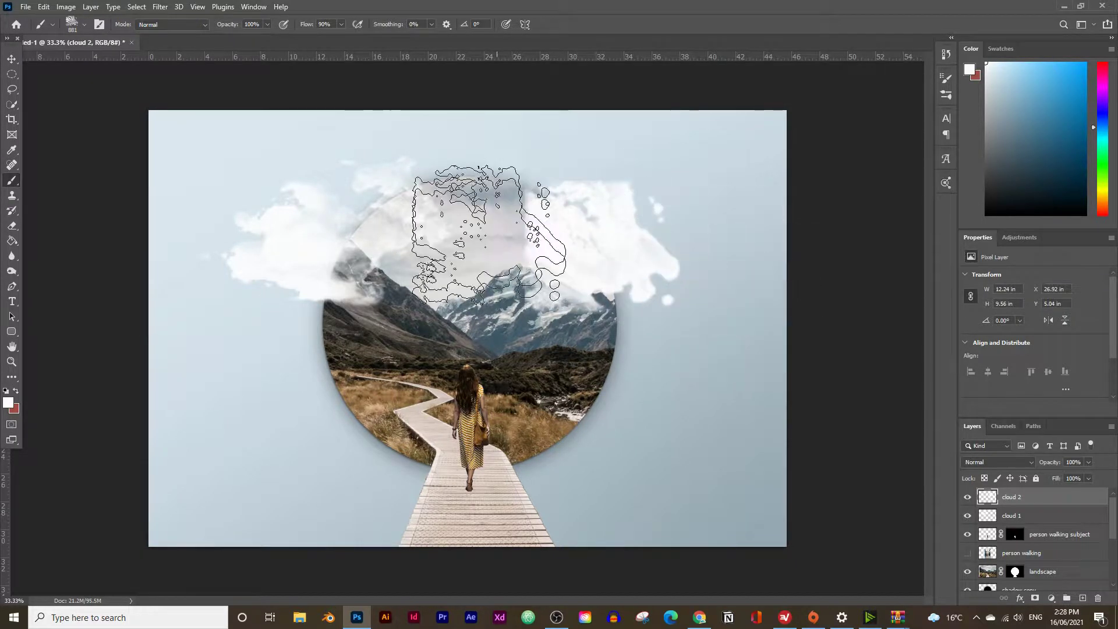
pyautogui.hotkey('ctrl', 'z')
pyautogui.hotkey('ctrl', 'z')
pyautogui.hotkey('ctrl', 'z')
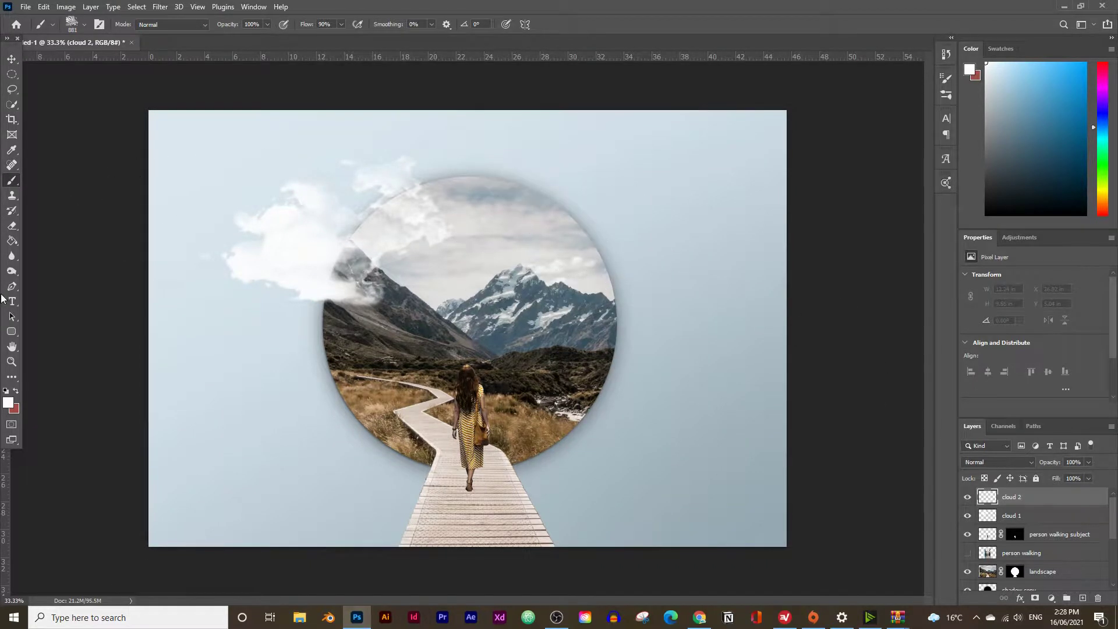
# Step: Choose a different cloud brush, enlarge it to 1500 px, and stamp a white cloud across the circle's upper-right edge on the cloud 2 layer
pyautogui.click(85, 24)
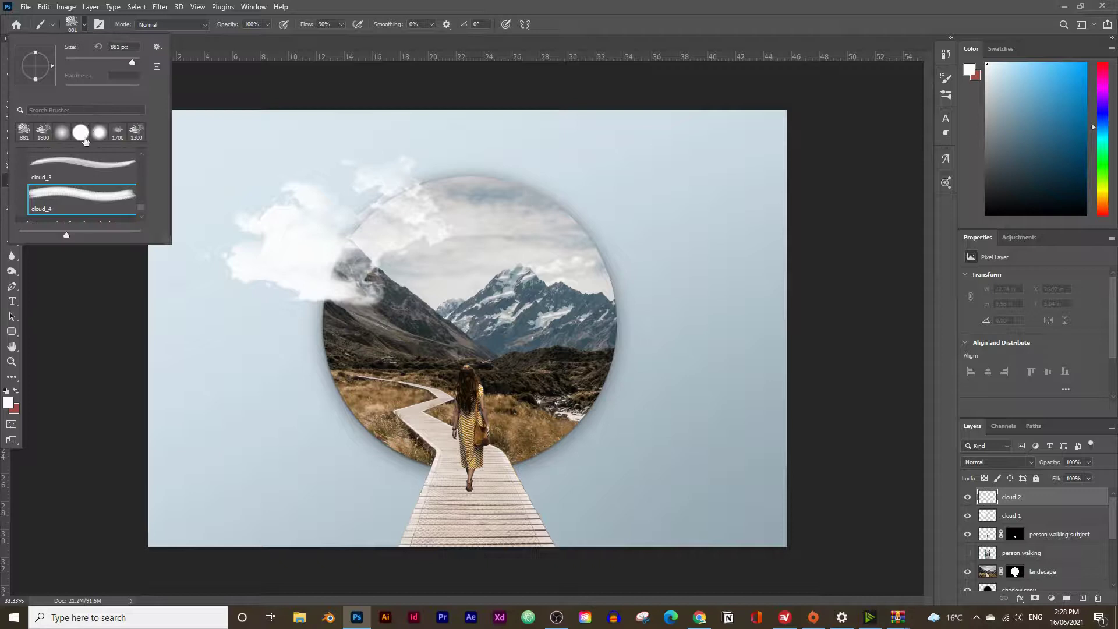
pyautogui.click(81, 170)
pyautogui.click(73, 198)
pyautogui.press('h')
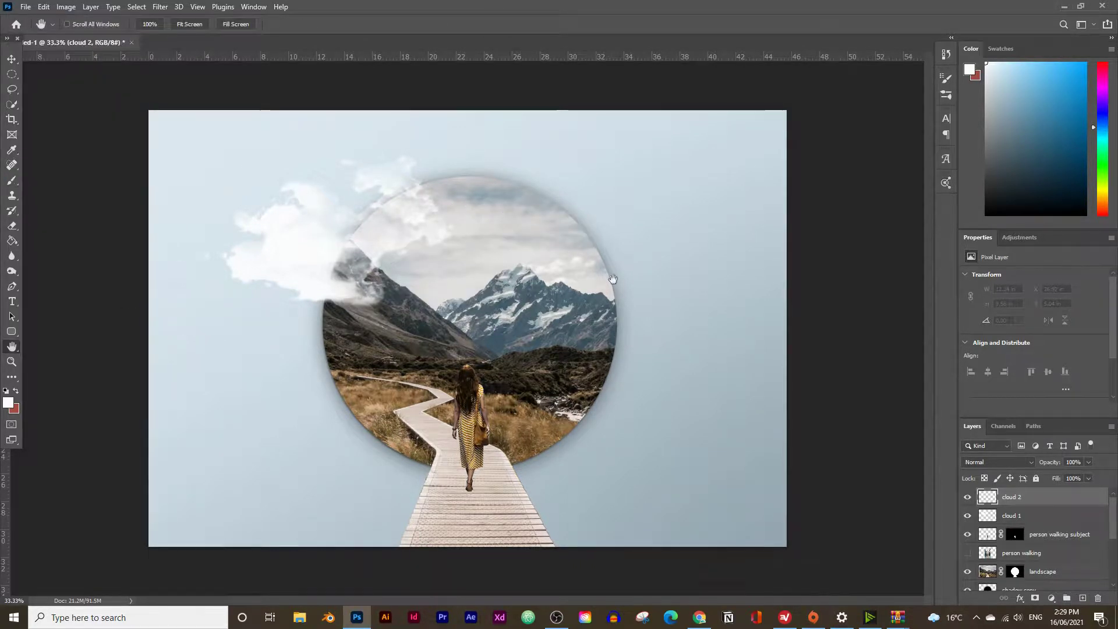
pyautogui.click(11, 180)
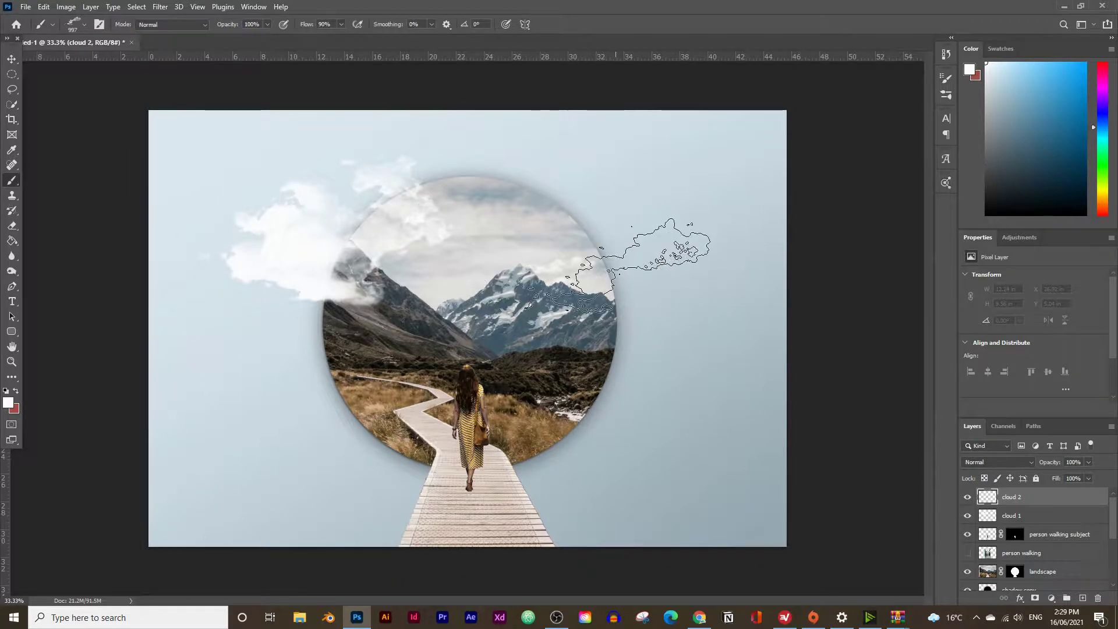
pyautogui.press(']')
pyautogui.press(']')
pyautogui.press(']')
pyautogui.press(']')
pyautogui.press(']')
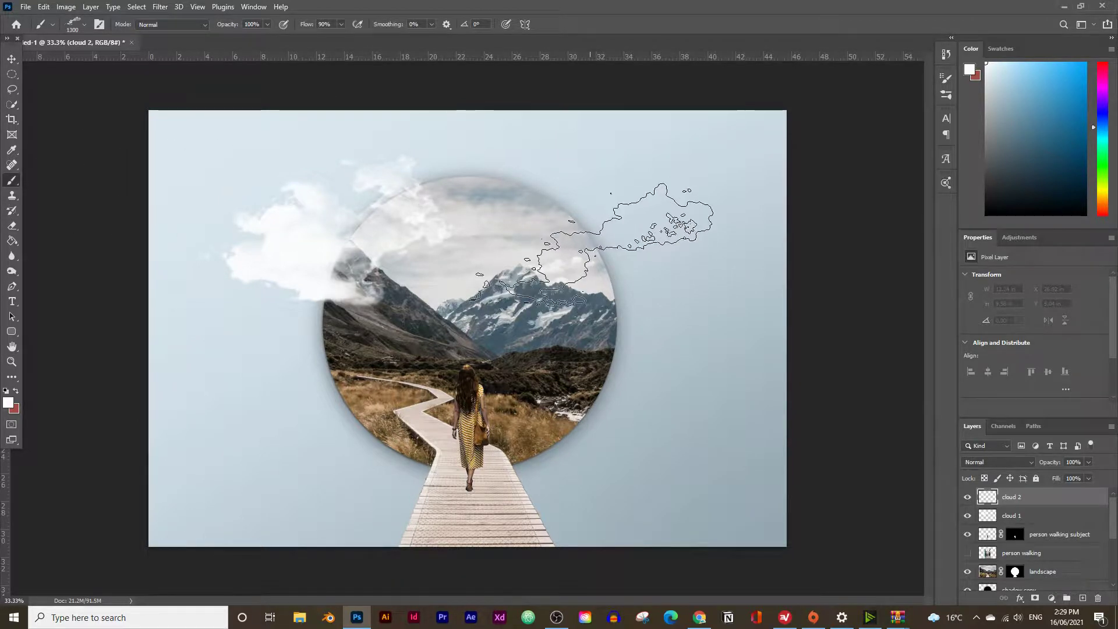
pyautogui.click(559, 205)
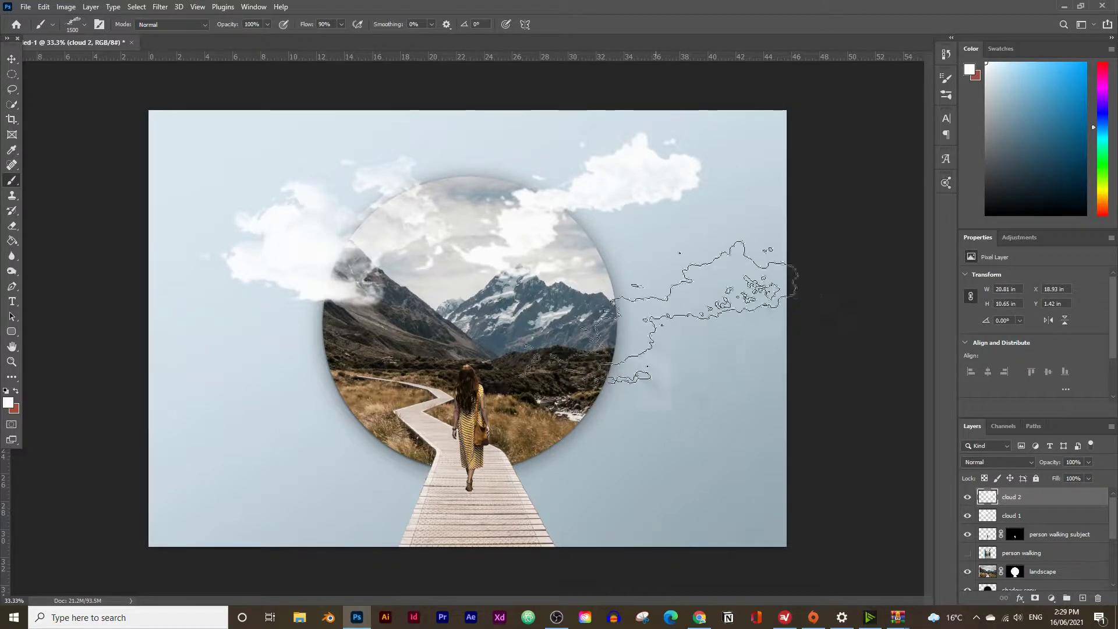
# Step: Move the cloud 2 layer beneath the landscape layer and add a new layer named cloud 3 above cloud 1
pyautogui.moveTo(1033, 505); pyautogui.dragTo(1031, 581)
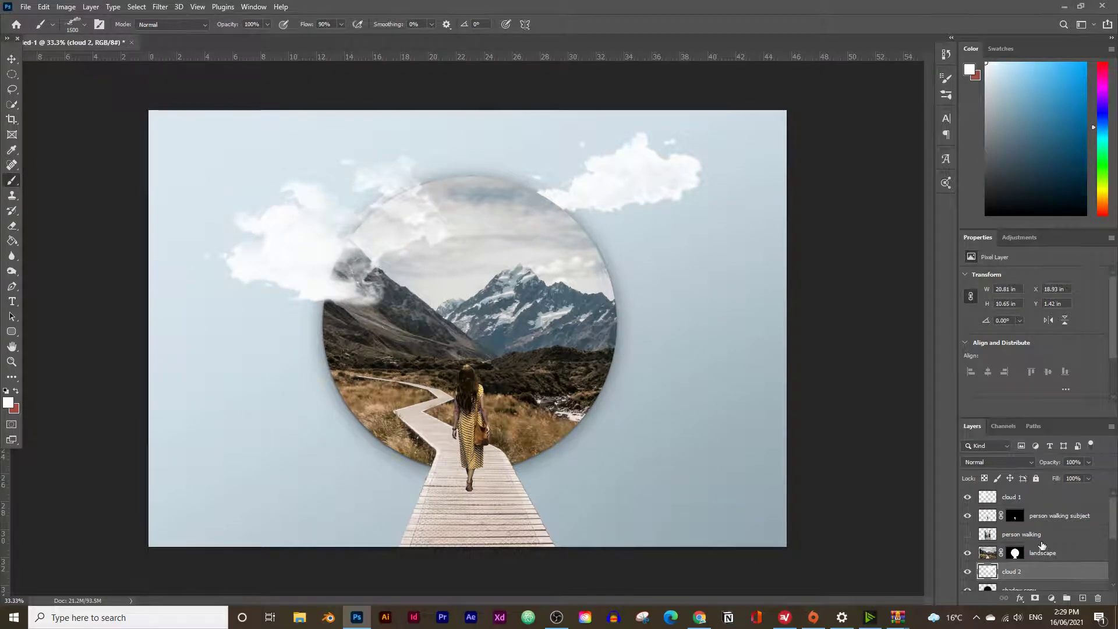
pyautogui.click(1035, 500)
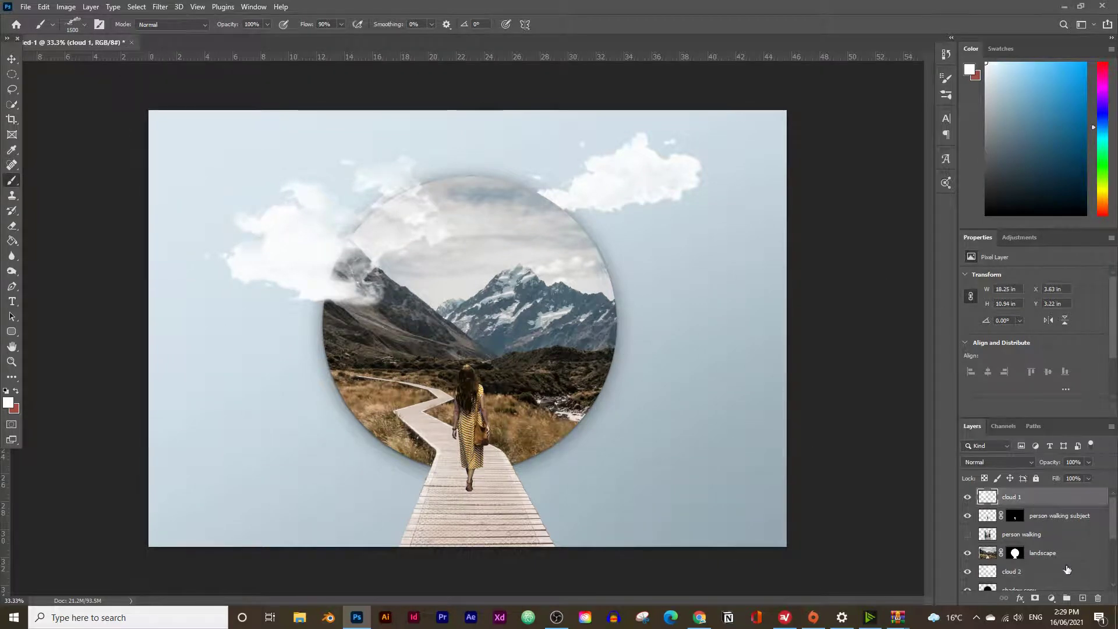
pyautogui.click(1083, 598)
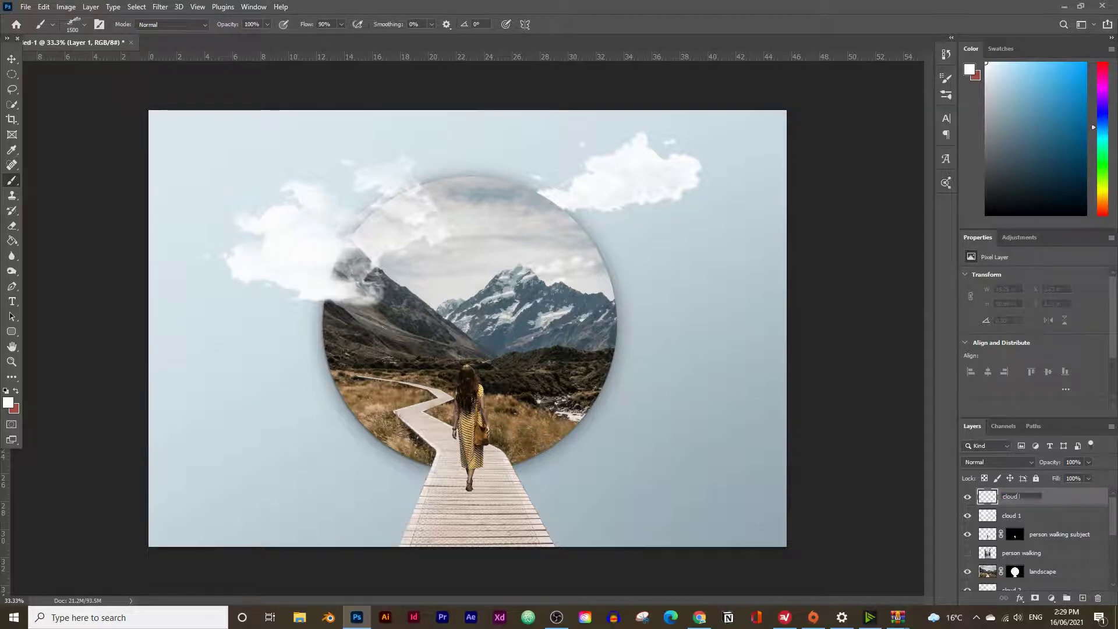
pyautogui.moveTo(1029, 502); pyautogui.dragTo(11, 198)
# Step: Stamp white clouds on the cloud 3 layer over the circle's right edge and the canvas's upper-left sky, using different cloud brushes
pyautogui.click(84, 24)
pyautogui.doubleClick(82, 210)
pyautogui.click(617, 271)
pyautogui.click(85, 23)
pyautogui.doubleClick(80, 185)
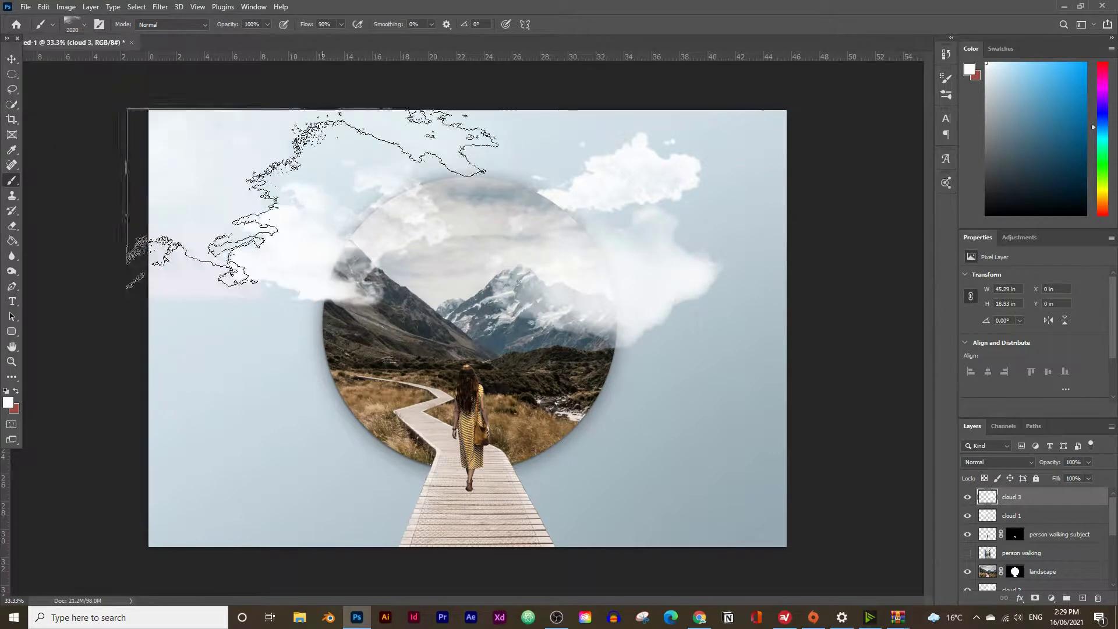
pyautogui.click(84, 24)
pyautogui.doubleClick(76, 193)
pyautogui.click(251, 192)
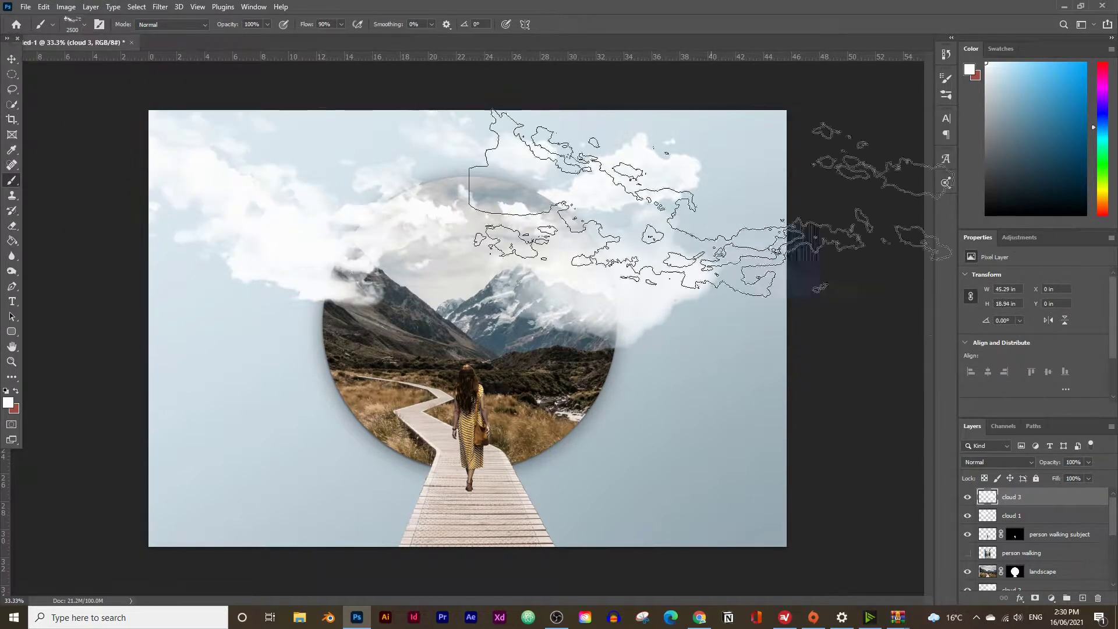
# Step: Stamp another cloud over the canvas's upper-right sky with the 2500 px cloud2 brush, and lower the cloud 3 layer's opacity to 75%
pyautogui.click(85, 23)
pyautogui.doubleClick(79, 198)
pyautogui.click(688, 233)
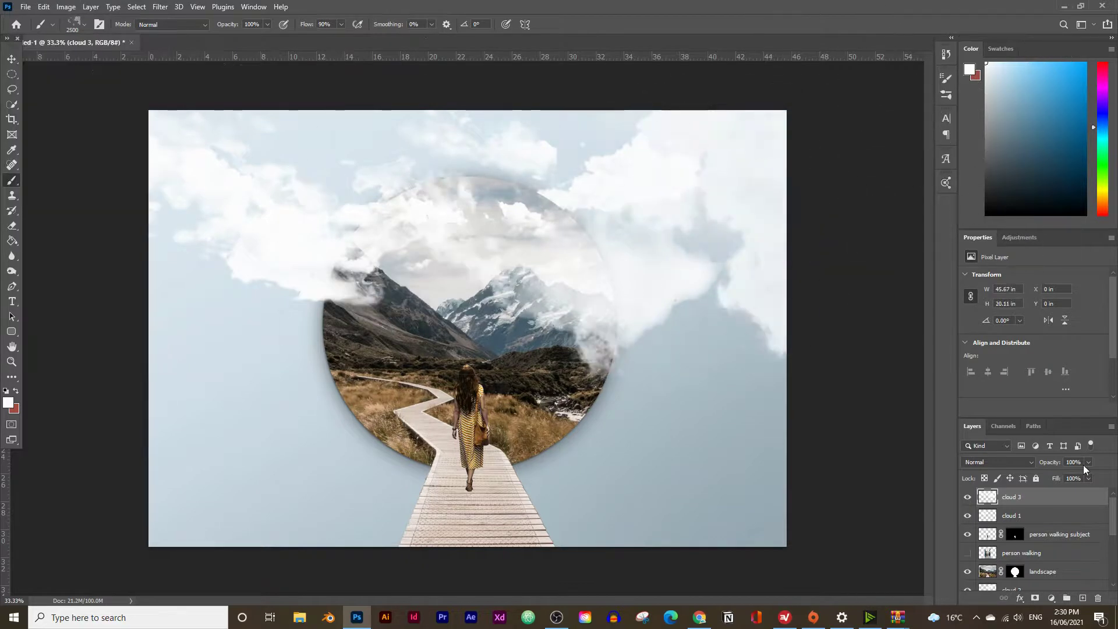
pyautogui.moveTo(1087, 463); pyautogui.dragTo(1075, 472)
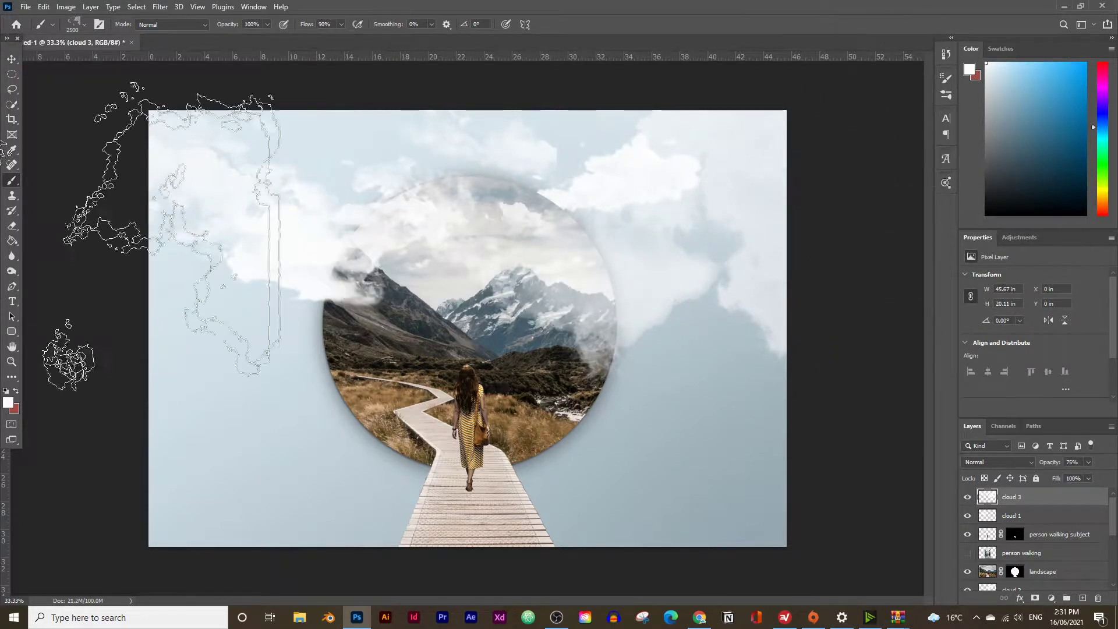
pyautogui.click(641, 117)
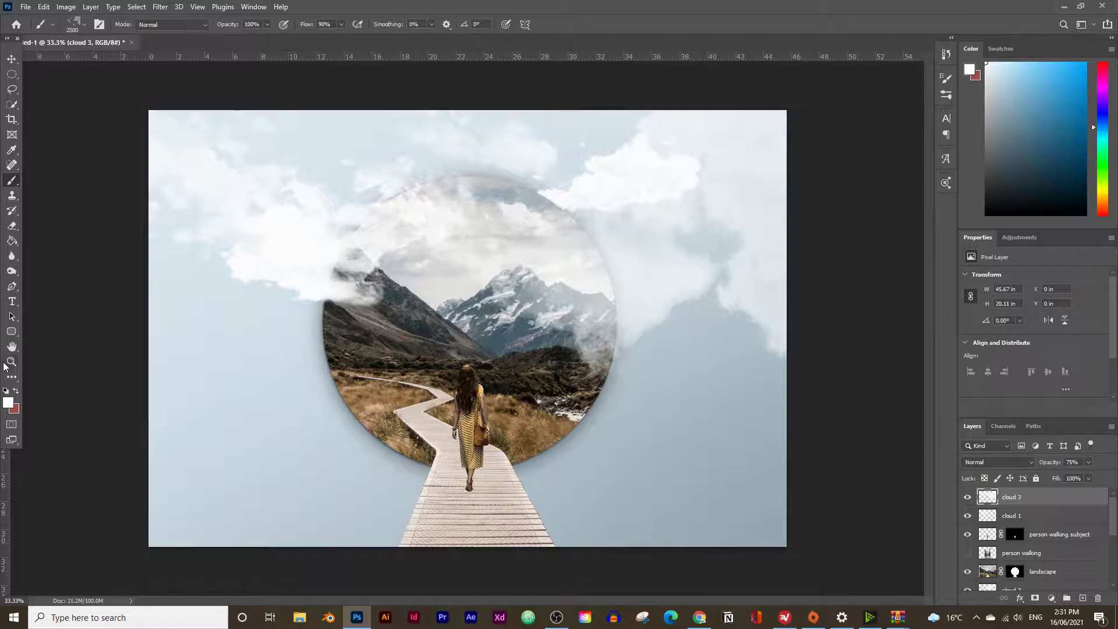
# Step: Add a layer mask to the cloud 3 layer for the hard cloud edge above the circle, and activate the Brush tool
pyautogui.click(11, 362)
pyautogui.click(552, 150)
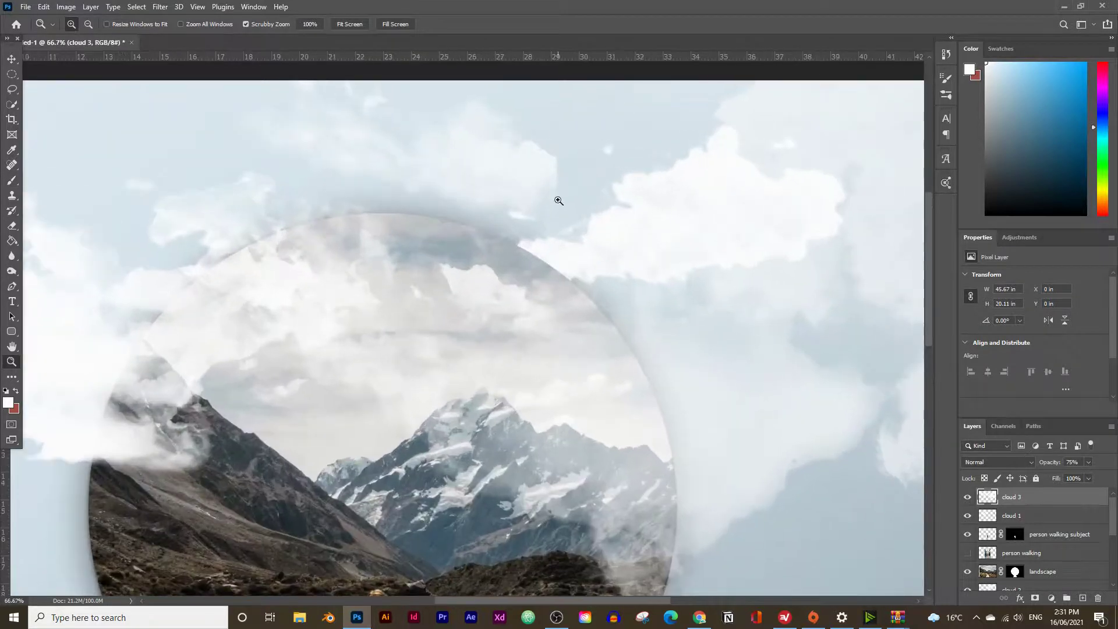
pyautogui.scroll(2, 569, 174)
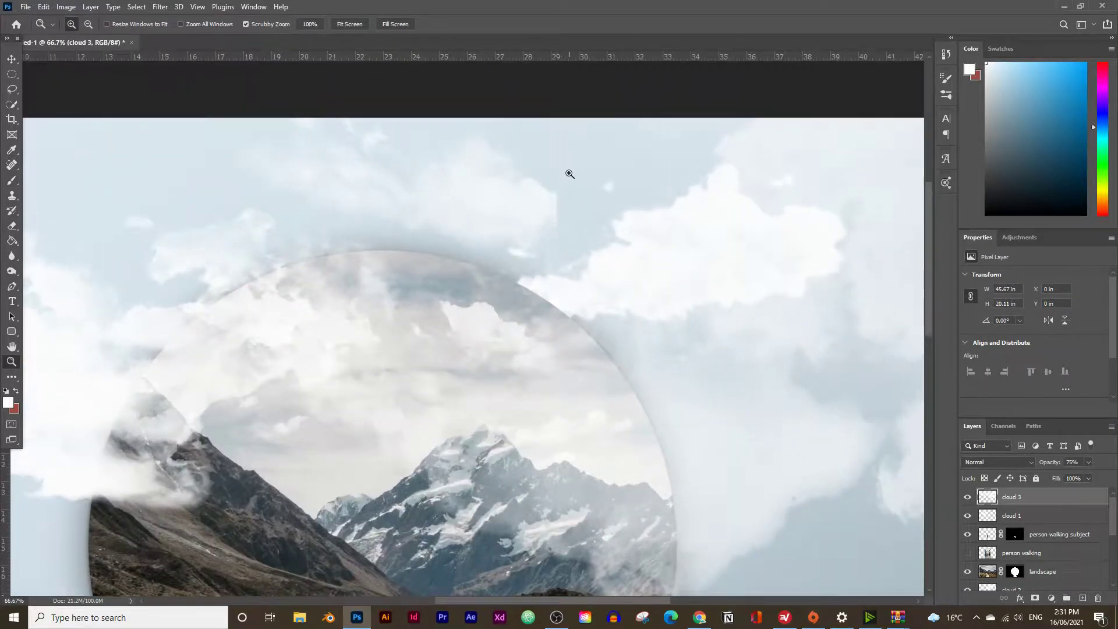
pyautogui.click(556, 174)
pyautogui.click(556, 204)
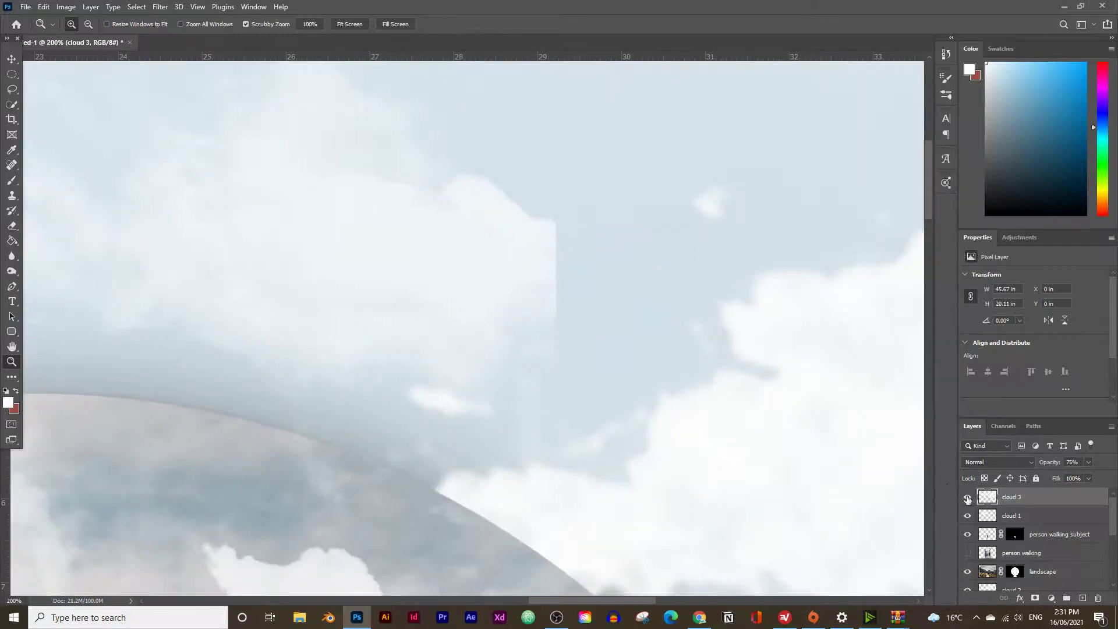
pyautogui.click(1034, 599)
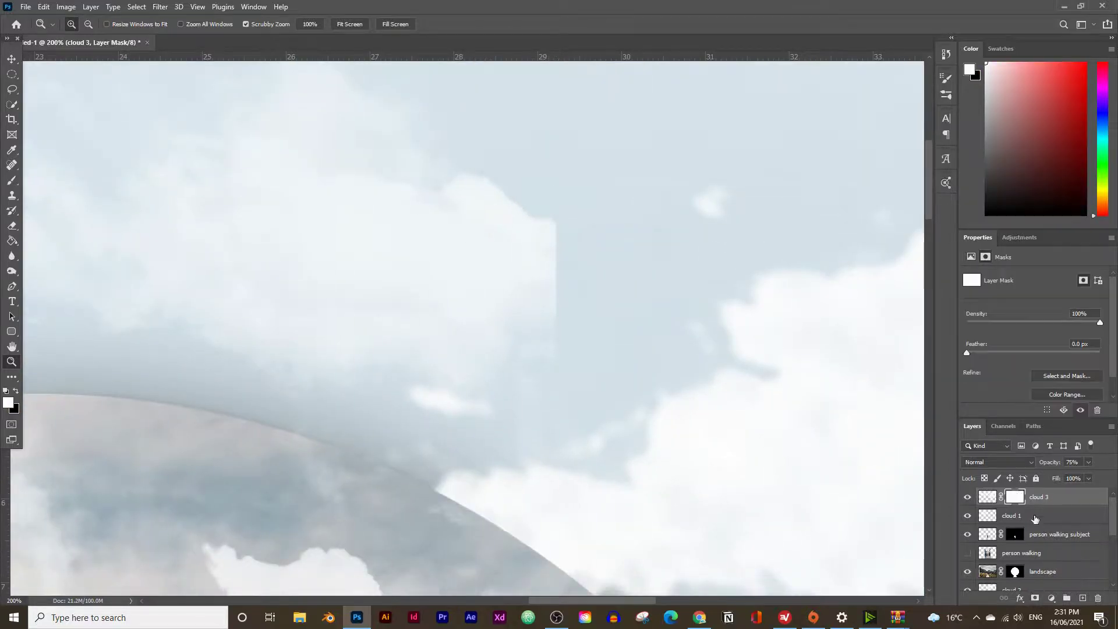
pyautogui.click(10, 181)
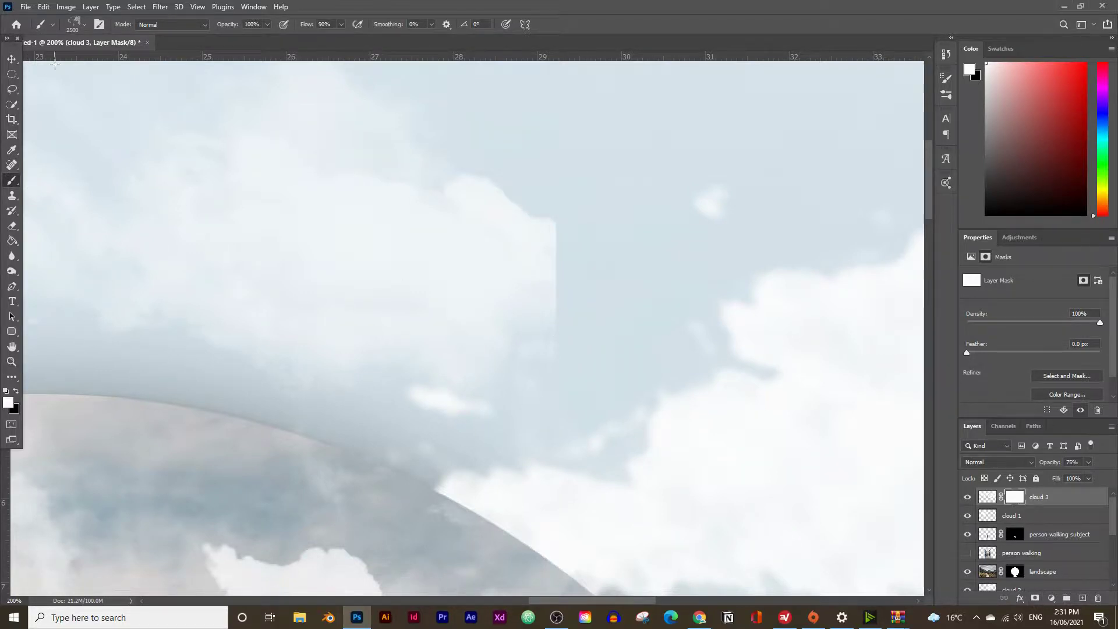
# Step: Try a different cloud brush, reduced to 400 px, against the straight cloud edge
pyautogui.click(78, 29)
pyautogui.scroll(-3, 78, 175)
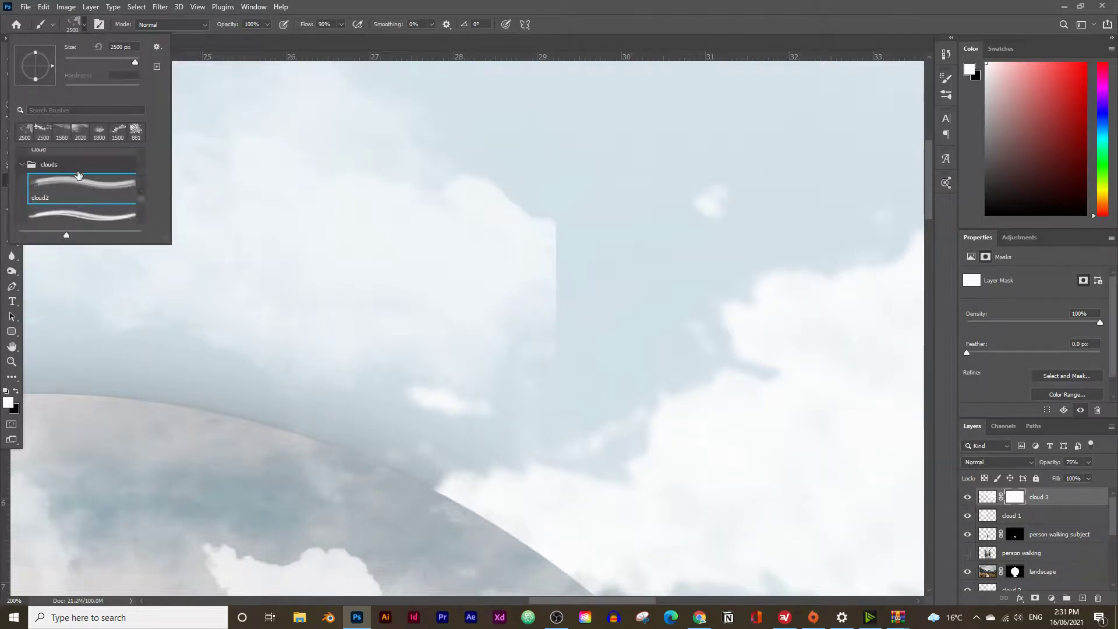
pyautogui.click(82, 182)
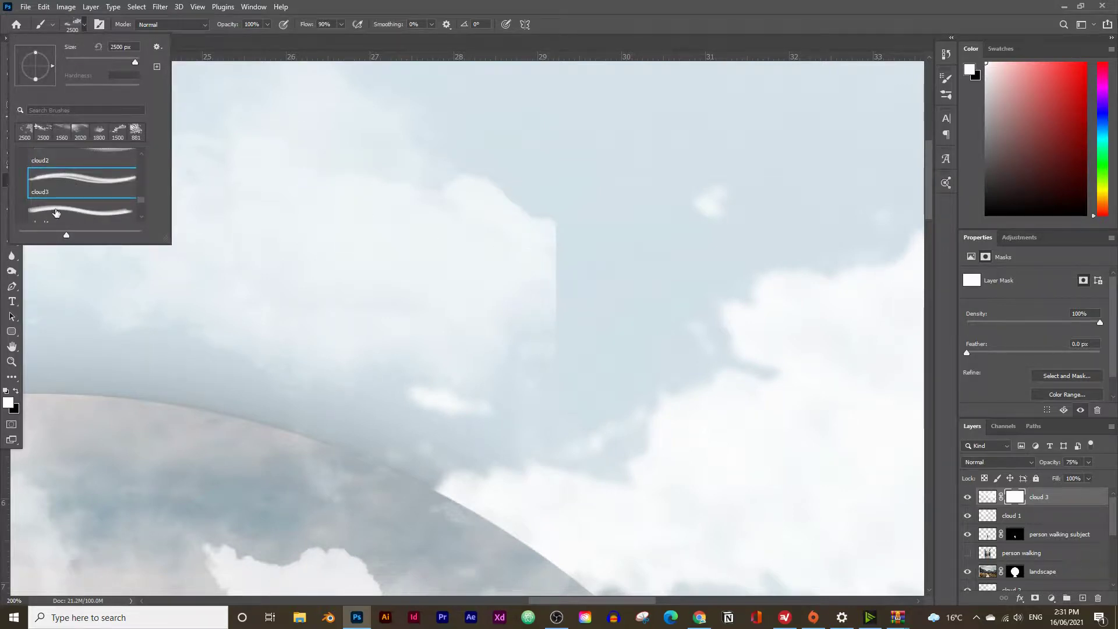
pyautogui.click(291, 269)
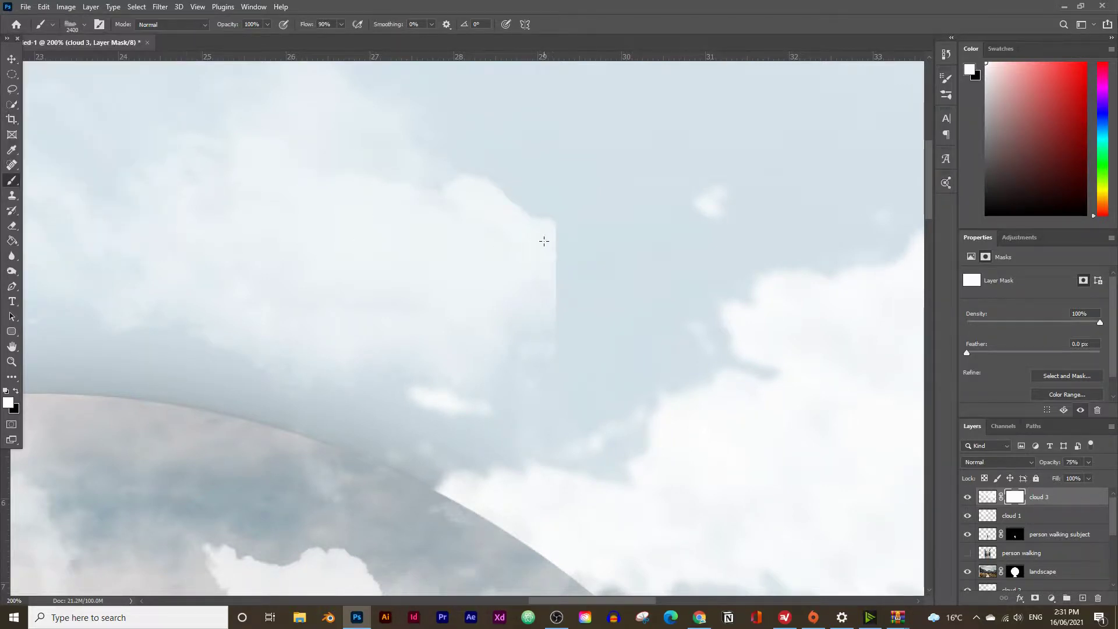
pyautogui.press('[')
pyautogui.press('[')
pyautogui.press('[')
pyautogui.press('[')
pyautogui.press('[')
pyautogui.press('[')
pyautogui.press('[')
pyautogui.press('[')
pyautogui.press('[')
pyautogui.press('[')
pyautogui.press('[')
pyautogui.press('[')
pyautogui.press('[')
pyautogui.press('[')
pyautogui.press('[')
pyautogui.press('[')
pyautogui.press('[')
pyautogui.press(']')
pyautogui.press(']')
pyautogui.press(']')
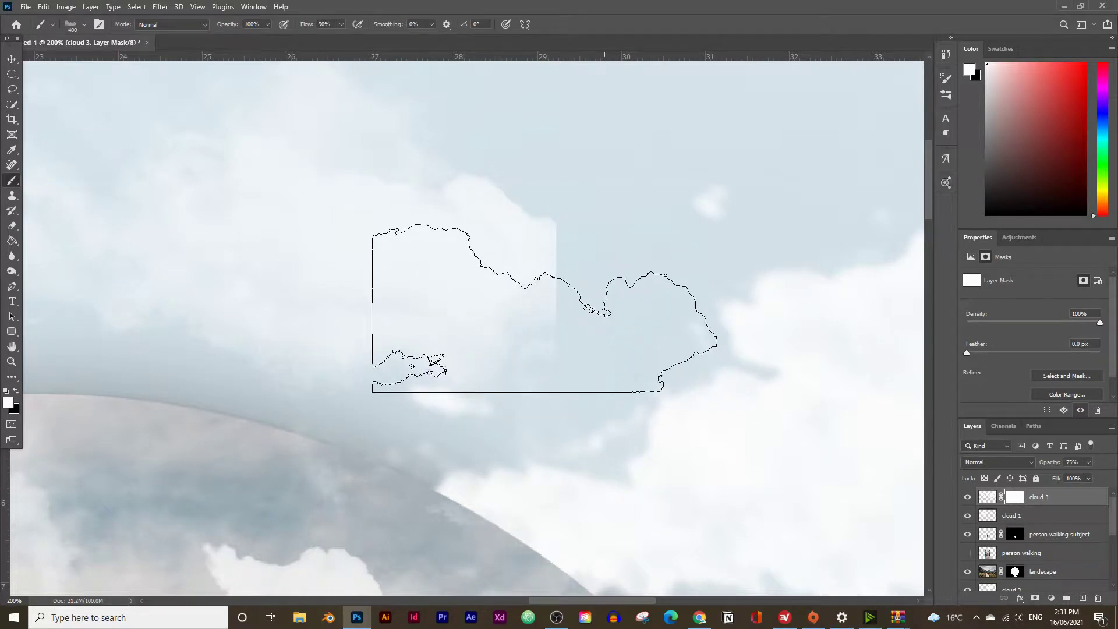
# Step: Try the Cloud2 brush from the Clouds 2 group, reduced to 260 px, against the straight cloud edge
pyautogui.click(82, 26)
pyautogui.scroll(-3, 81, 186)
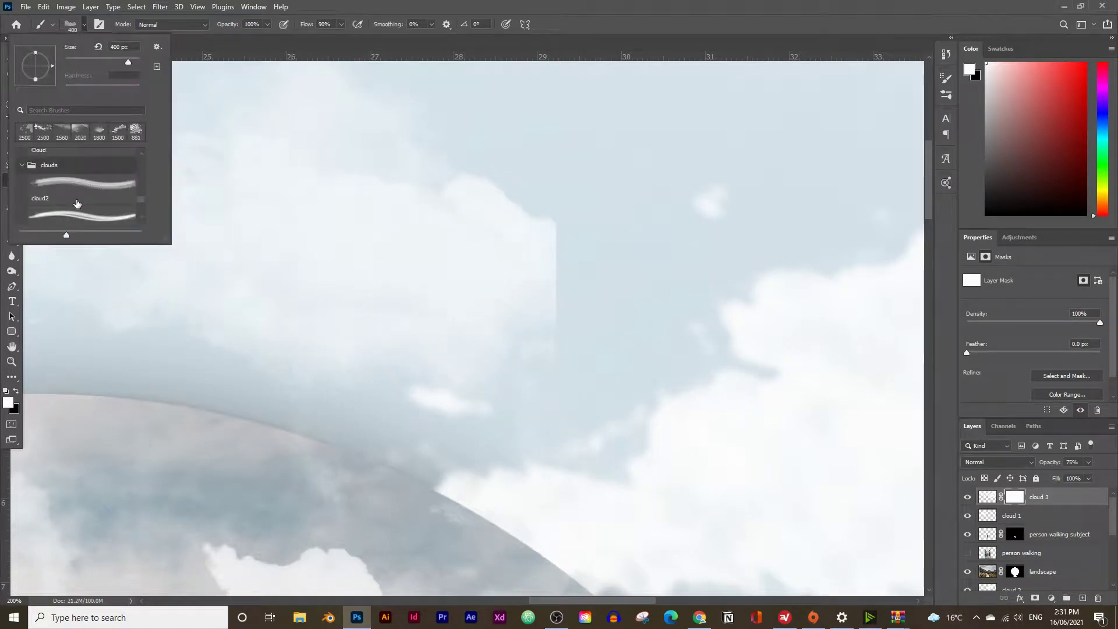
pyautogui.click(81, 175)
pyautogui.press(',')
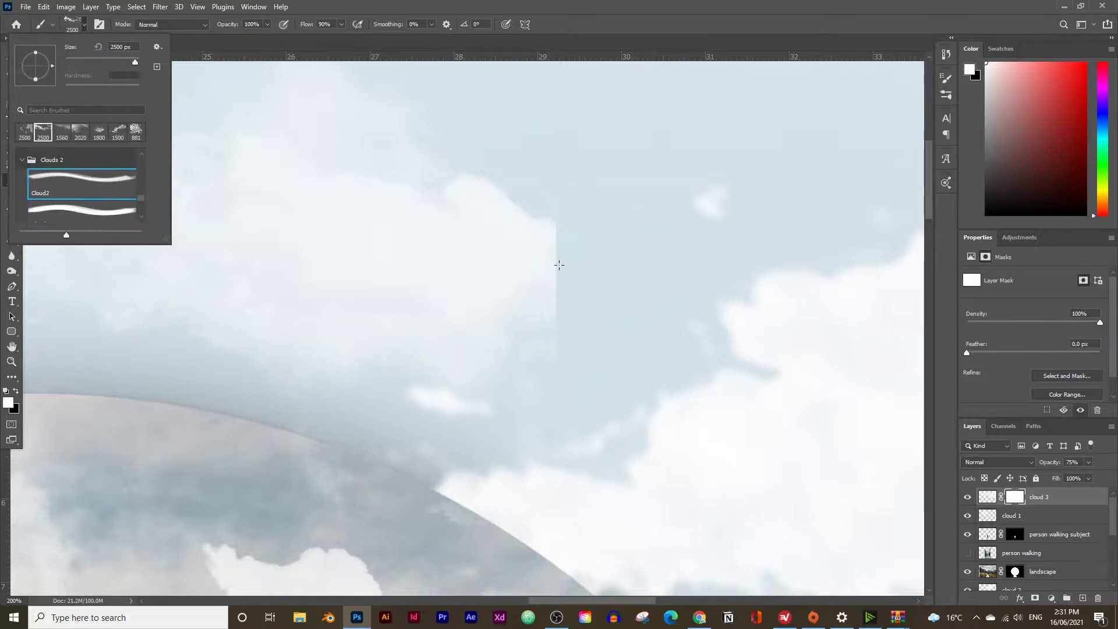
pyautogui.press('Return')
pyautogui.press('[')
pyautogui.press('[')
pyautogui.press('[')
pyautogui.press('[')
pyautogui.press('[')
pyautogui.press('[')
pyautogui.press('[')
pyautogui.press('[')
pyautogui.press('[')
pyautogui.press('[')
pyautogui.press('[')
pyautogui.press('[')
pyautogui.press('[')
pyautogui.press('[')
pyautogui.press('[')
pyautogui.press('[')
pyautogui.press('[')
pyautogui.press('[')
pyautogui.press('[')
pyautogui.press('[')
pyautogui.press('[')
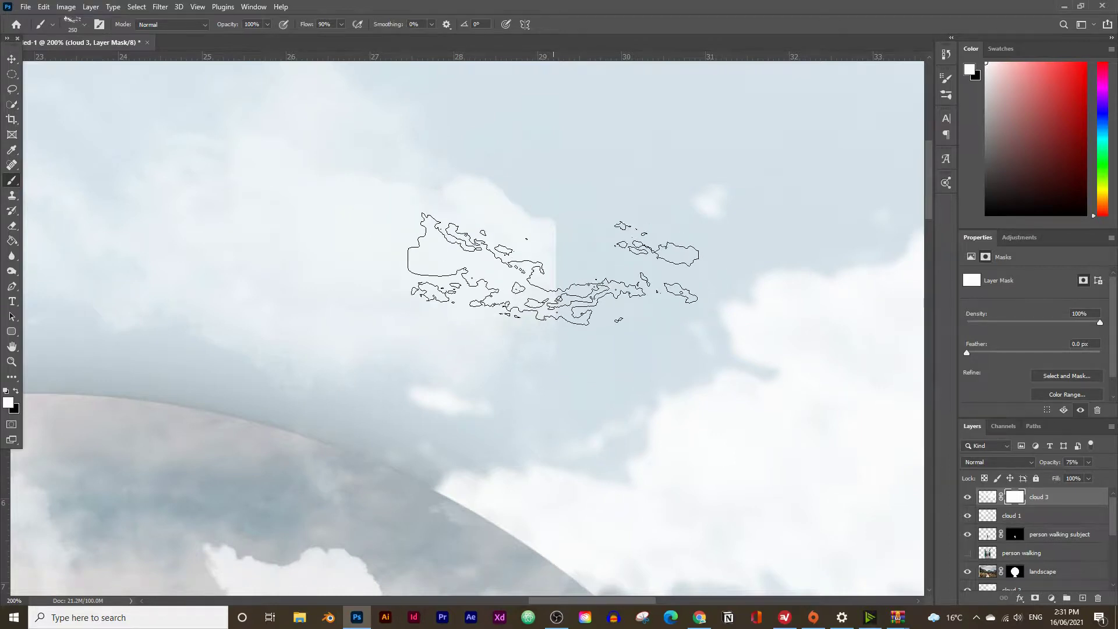
pyautogui.press('[')
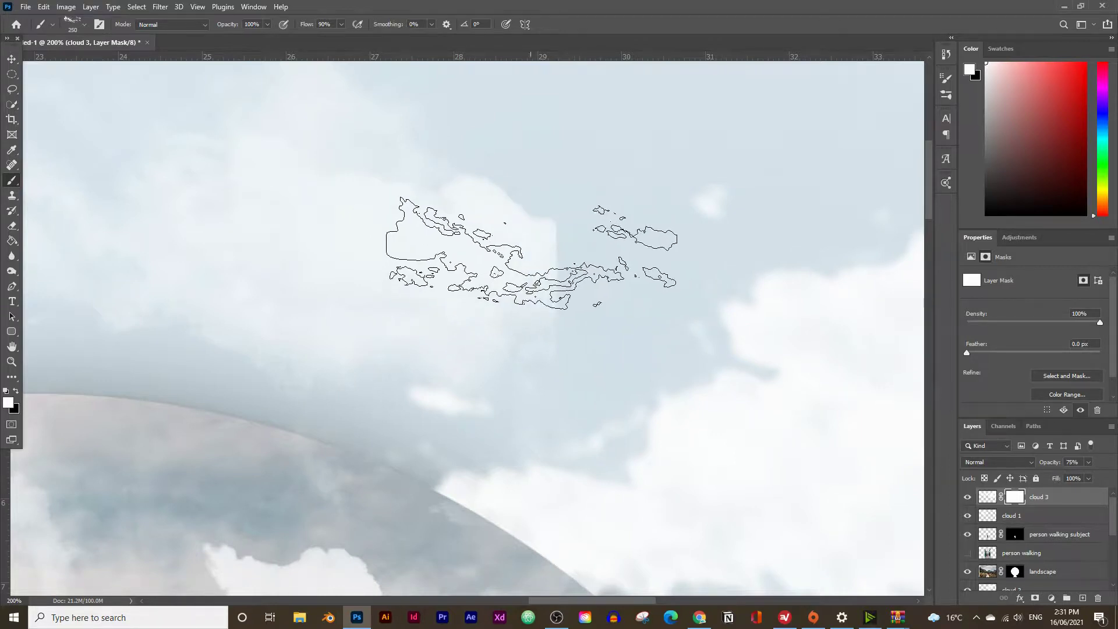
# Step: Choose the cloud2 brush from the clouds group and reduce its size to 200 px
pyautogui.click(80, 23)
pyautogui.scroll(3, 78, 182)
pyautogui.scroll(-3, 79, 181)
pyautogui.click(134, 189)
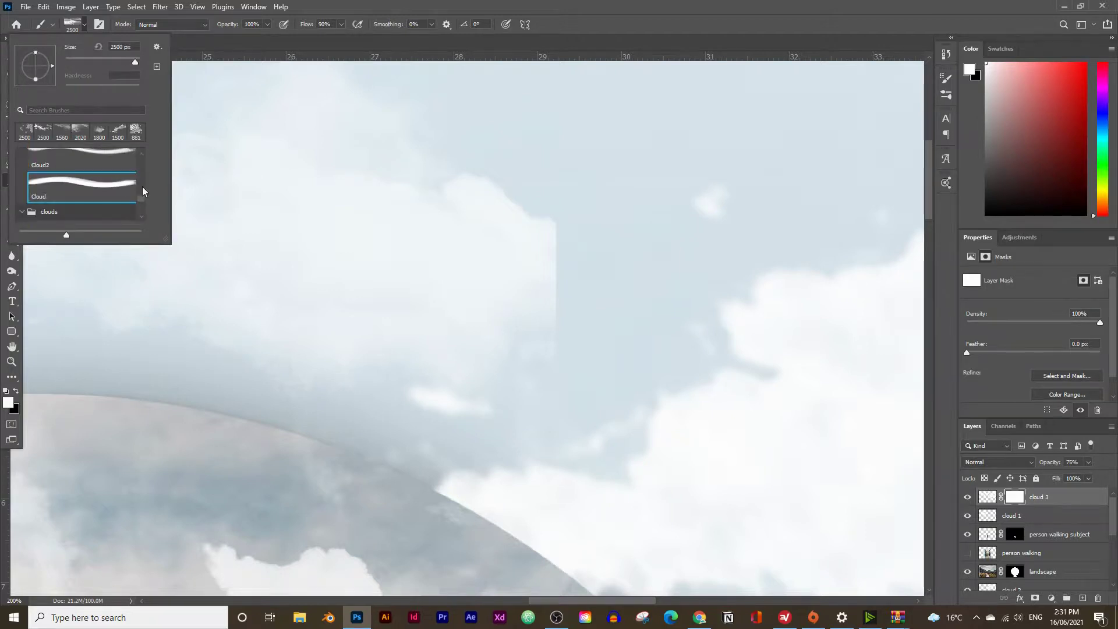
pyautogui.scroll(-1, 37, 201)
pyautogui.click(81, 178)
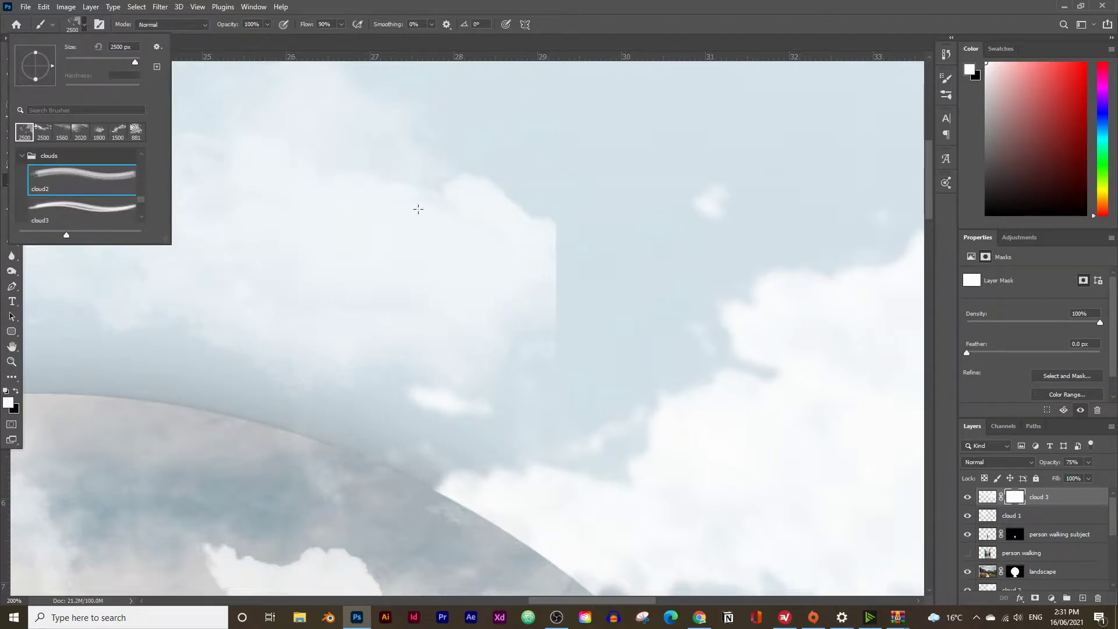
pyautogui.press('Return')
pyautogui.press('[')
pyautogui.press('[')
pyautogui.press('[')
pyautogui.press('[')
pyautogui.press('[')
pyautogui.press('[')
pyautogui.press('[')
pyautogui.press('[')
pyautogui.press('[')
pyautogui.press('[')
pyautogui.press('[')
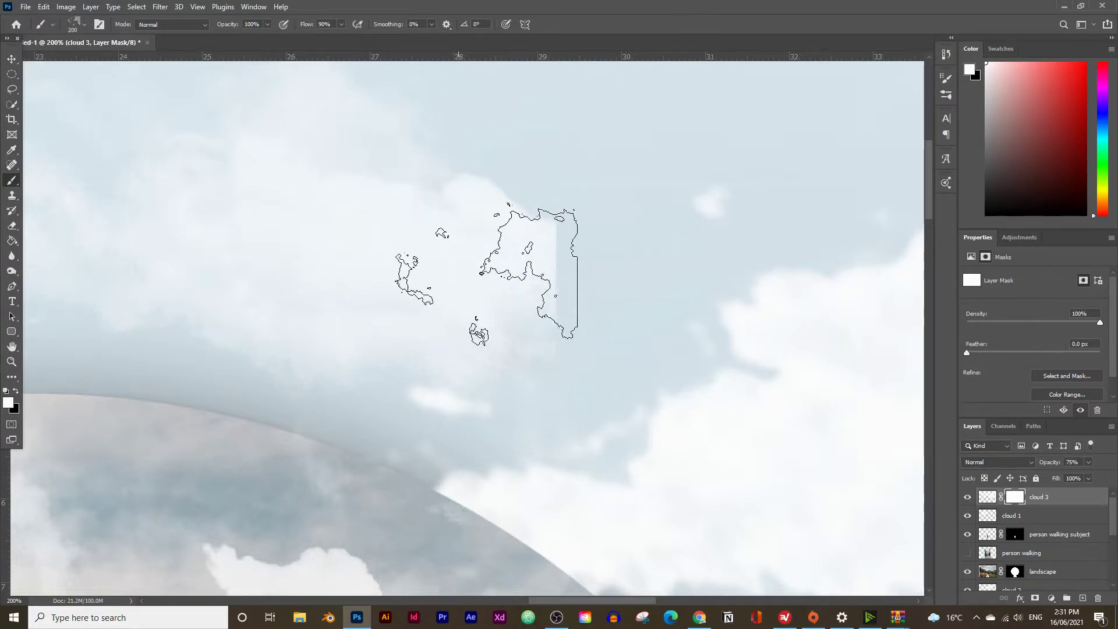
# Step: Set the foreground color to black (000000) and paint on the cloud 3 mask to break up the straight cloud edge above the circle
pyautogui.click(8, 403)
pyautogui.click(665, 472)
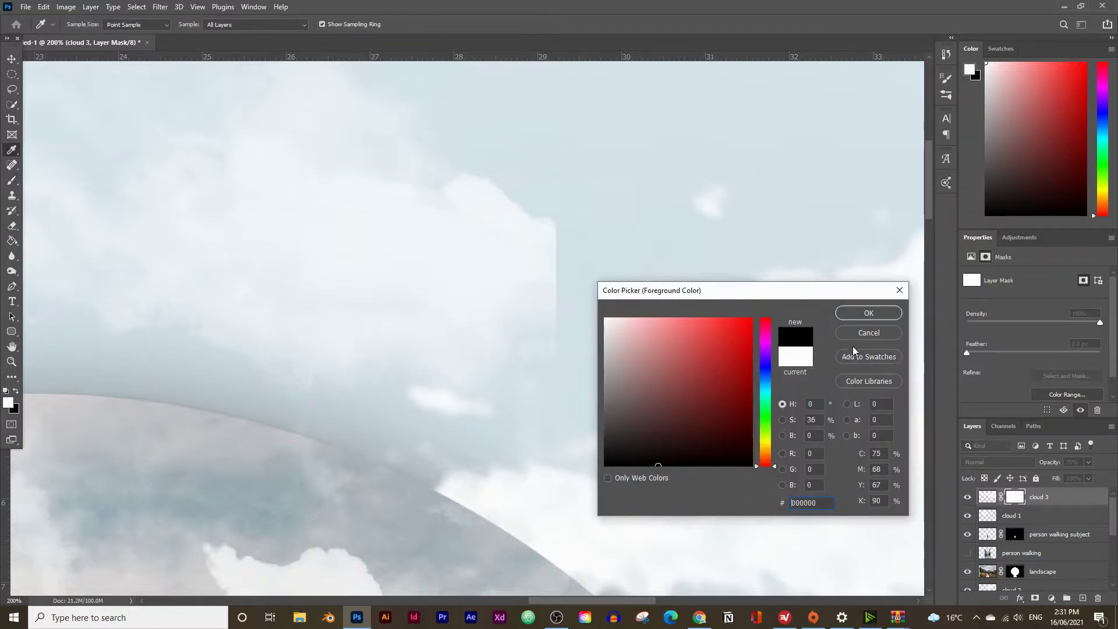
pyautogui.click(861, 311)
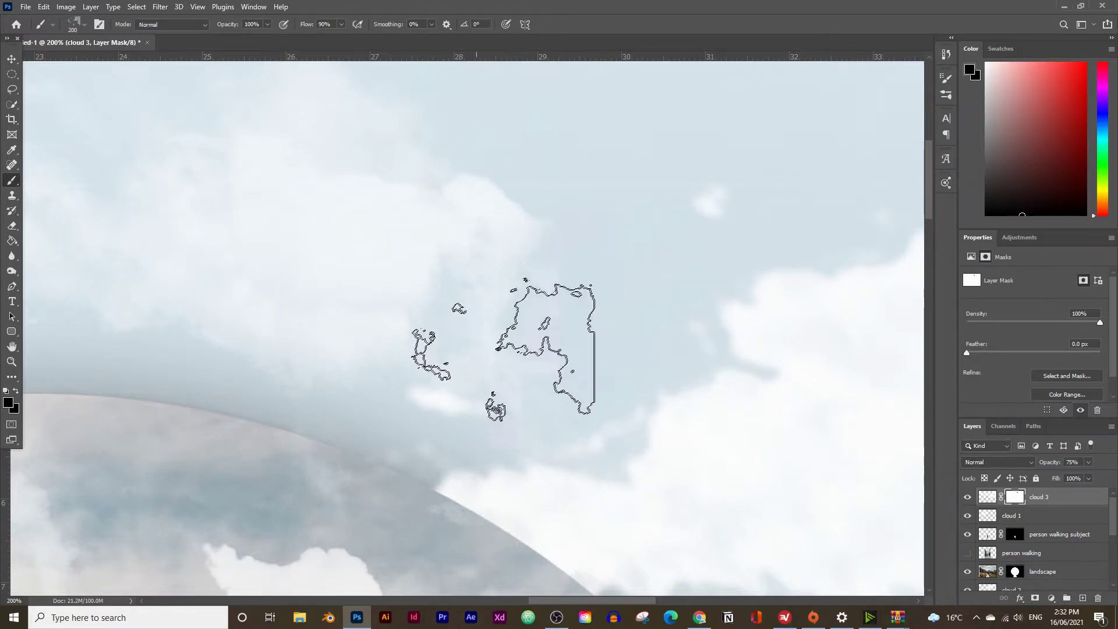
pyautogui.click(11, 361)
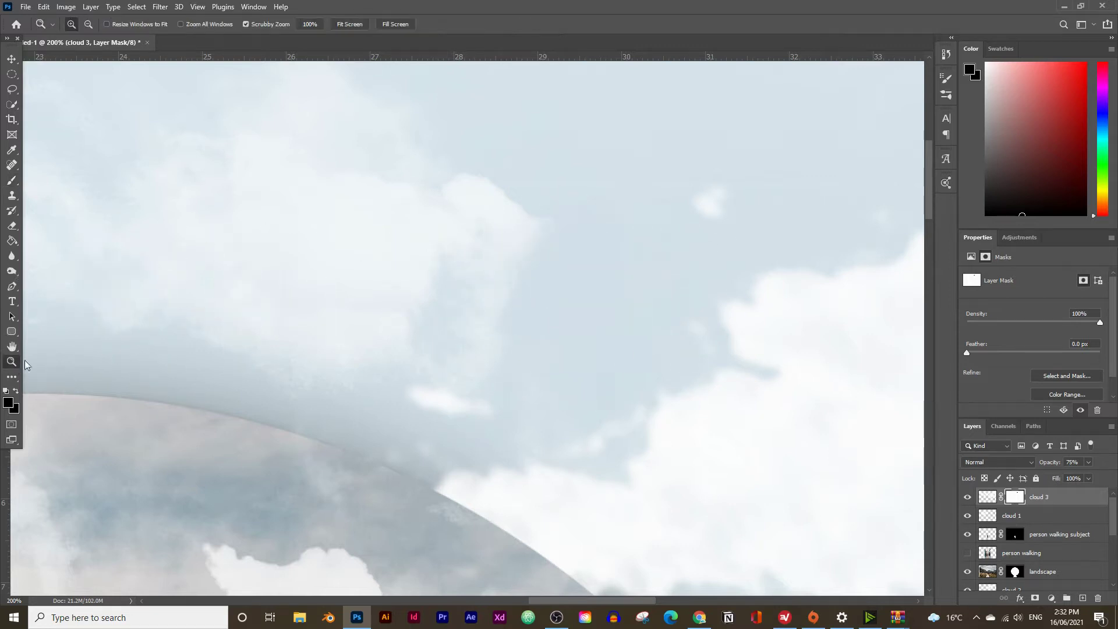
pyautogui.keyDown('alt'); pyautogui.click(512, 303); pyautogui.keyUp('alt')
pyautogui.keyDown('alt'); pyautogui.click(501, 286); pyautogui.keyUp('alt')
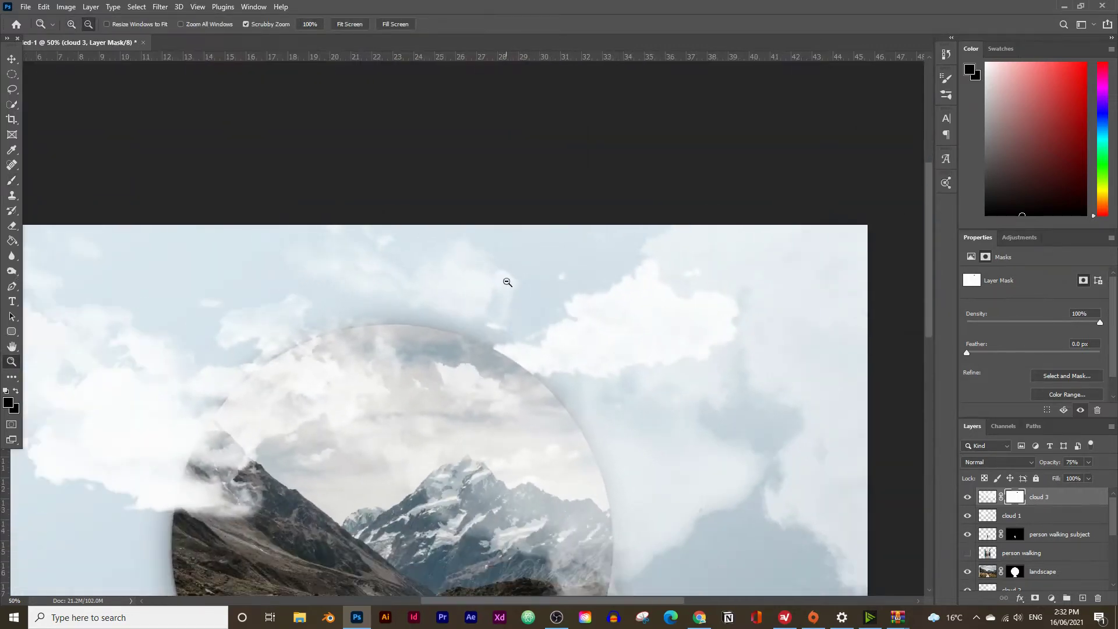
pyautogui.keyDown('alt'); pyautogui.click(488, 297); pyautogui.keyUp('alt')
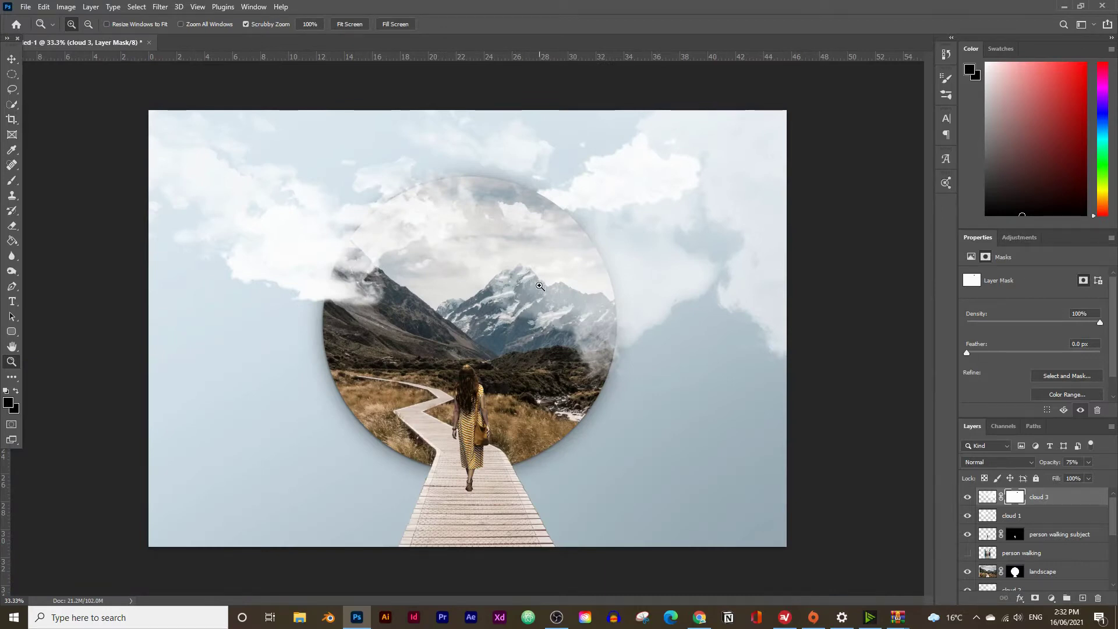